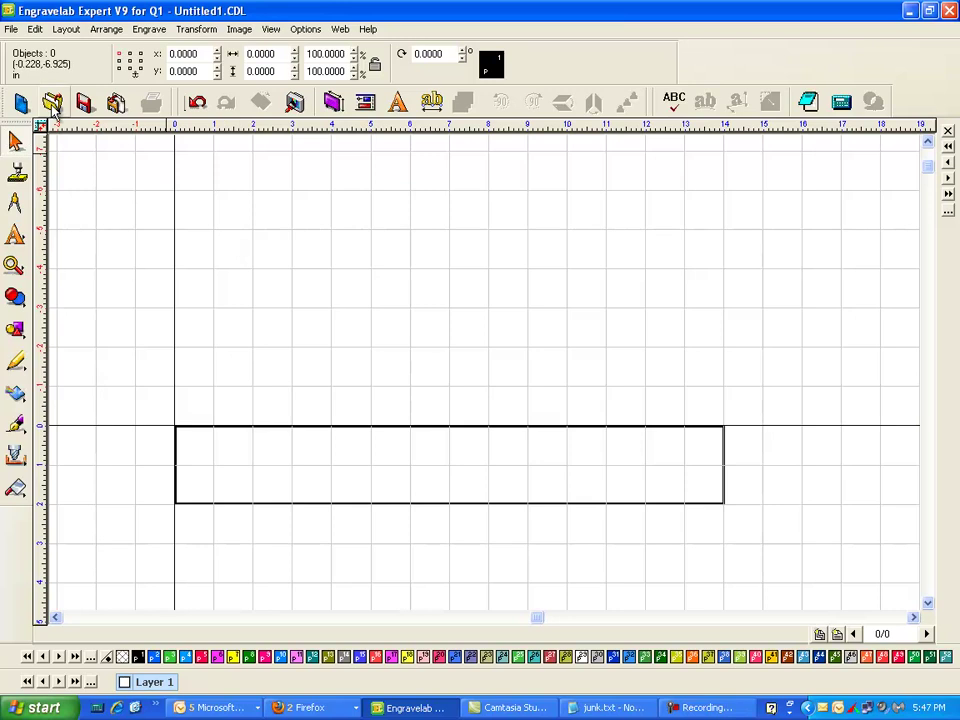
Import the junk.jpg name-plate photo from the Delete soon folder.
click(9, 30)
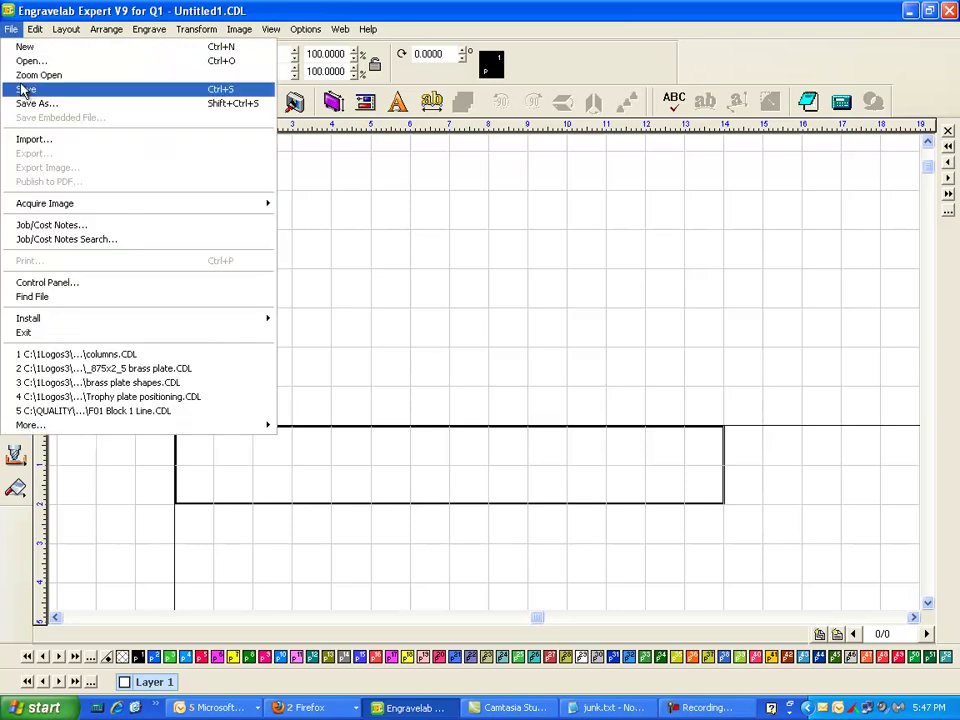
click(38, 139)
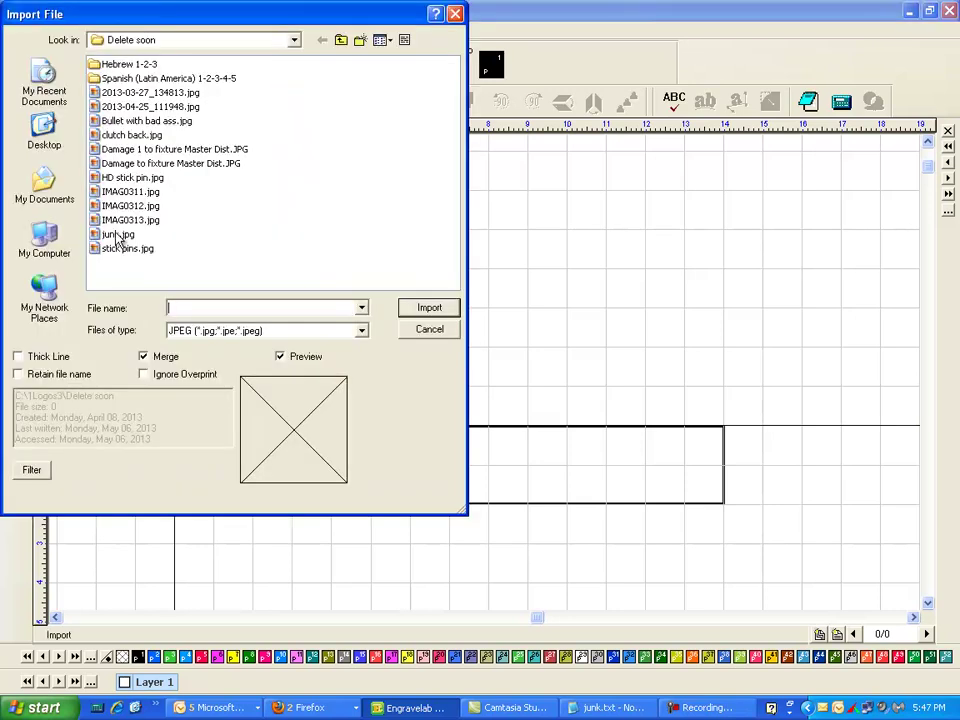
click(115, 234)
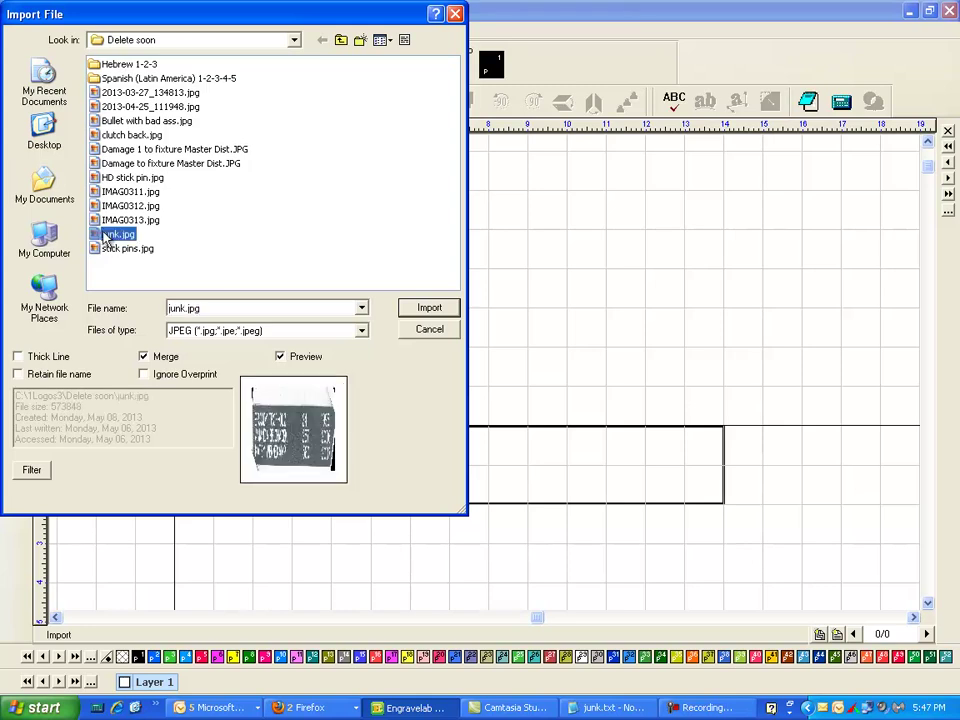
click(437, 311)
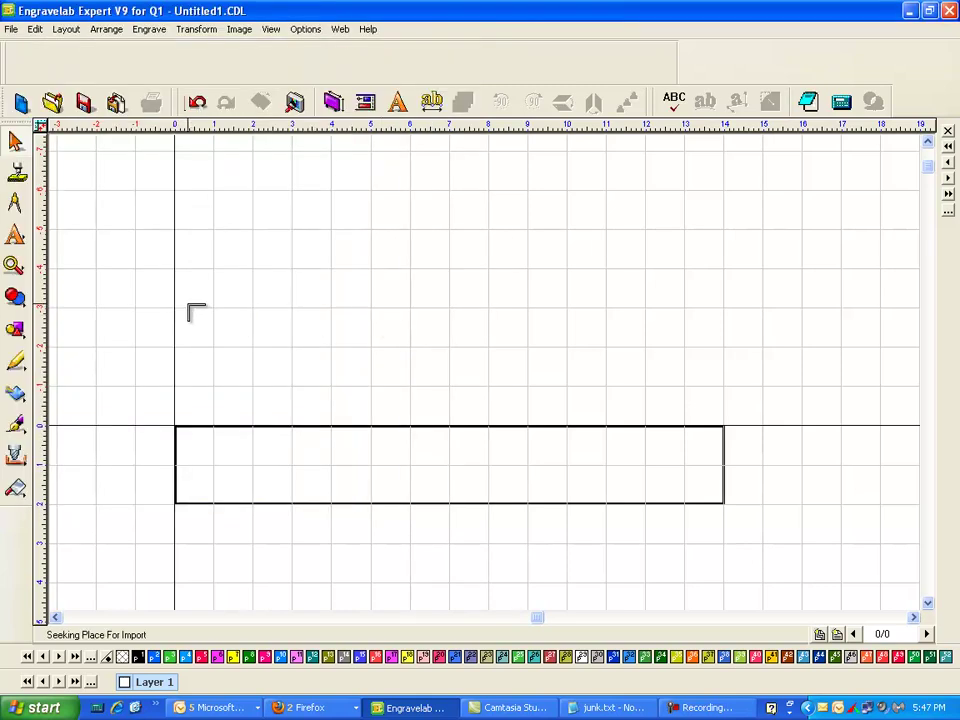
Place the junk.jpg photo on the canvas and enlarge it slightly from both top corners.
drag(188, 304, 718, 411)
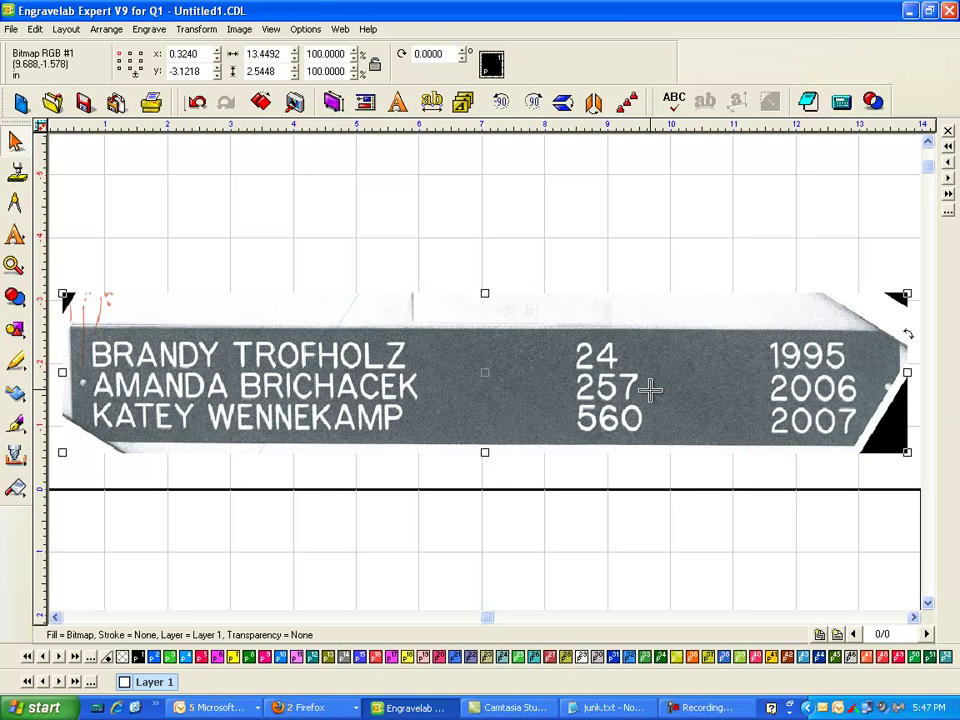
click(422, 291)
click(447, 360)
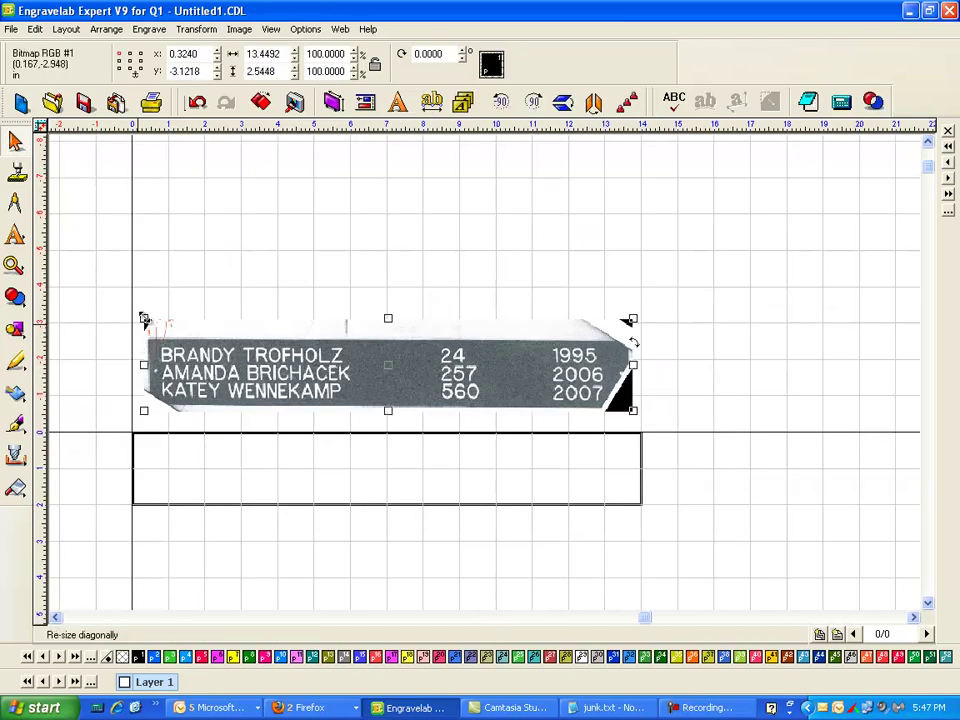
drag(144, 318, 126, 315)
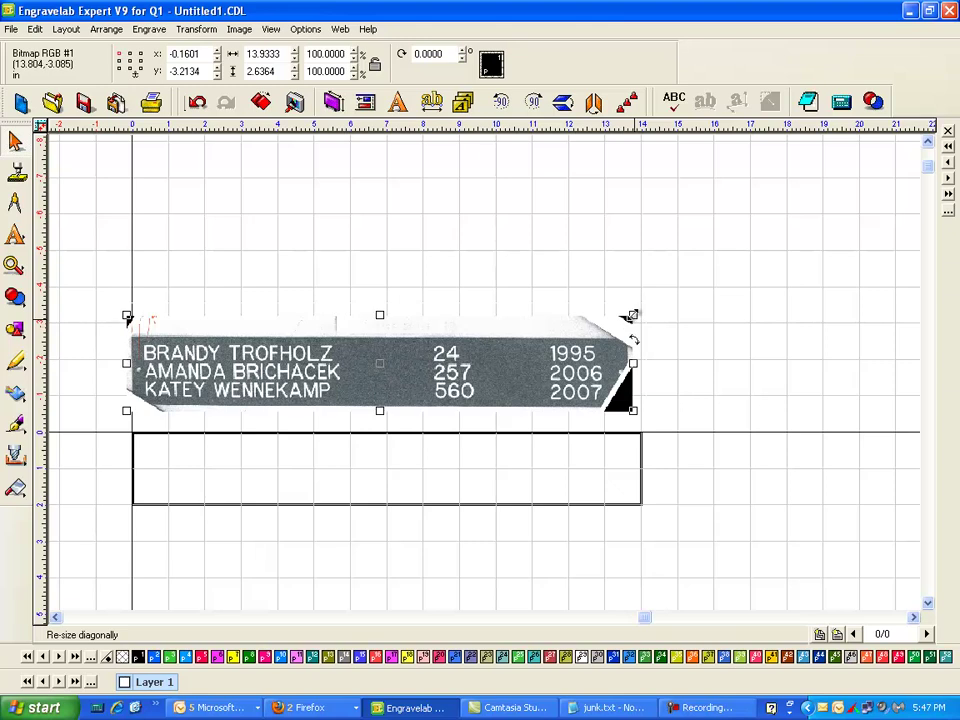
drag(632, 316, 640, 318)
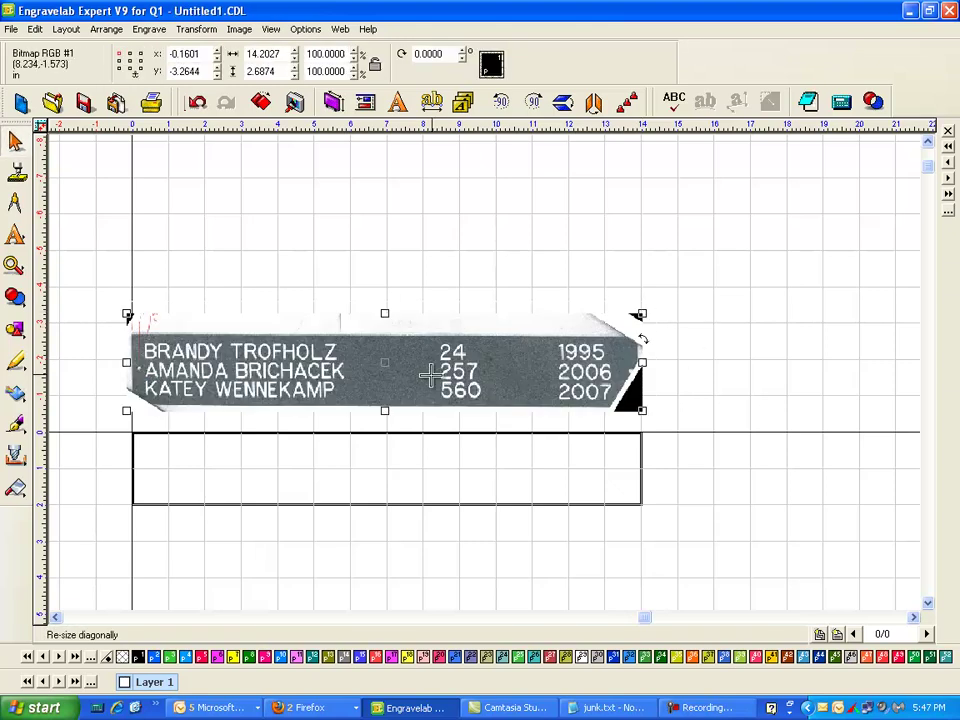
Move the photo to x 0 just above the plate outline, then deselect it.
drag(391, 368, 397, 372)
drag(147, 373, 144, 374)
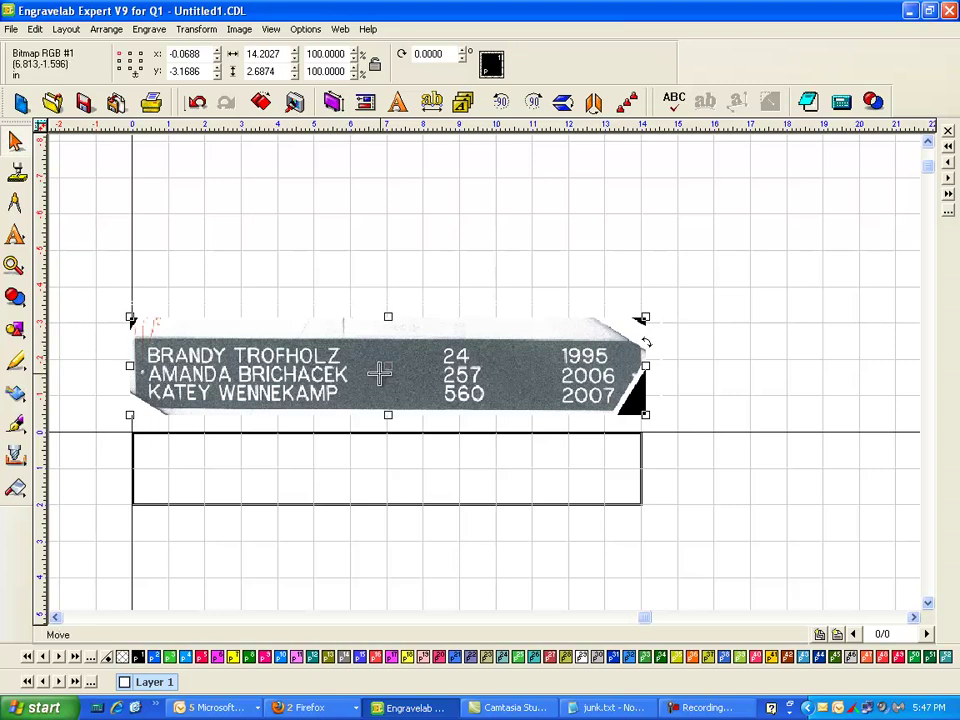
drag(386, 368, 388, 358)
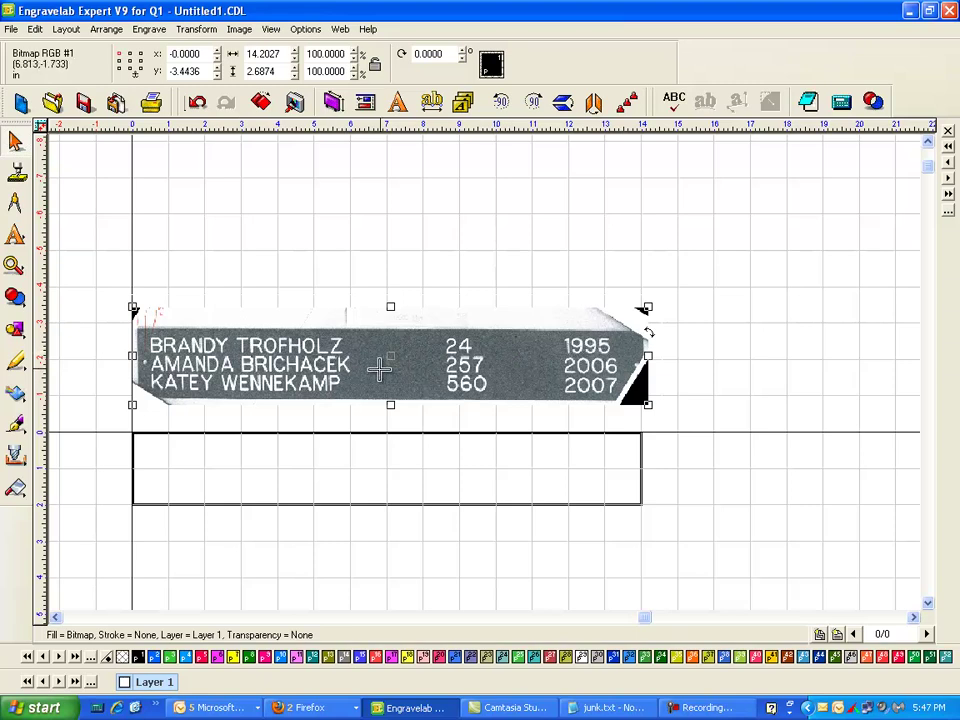
click(62, 294)
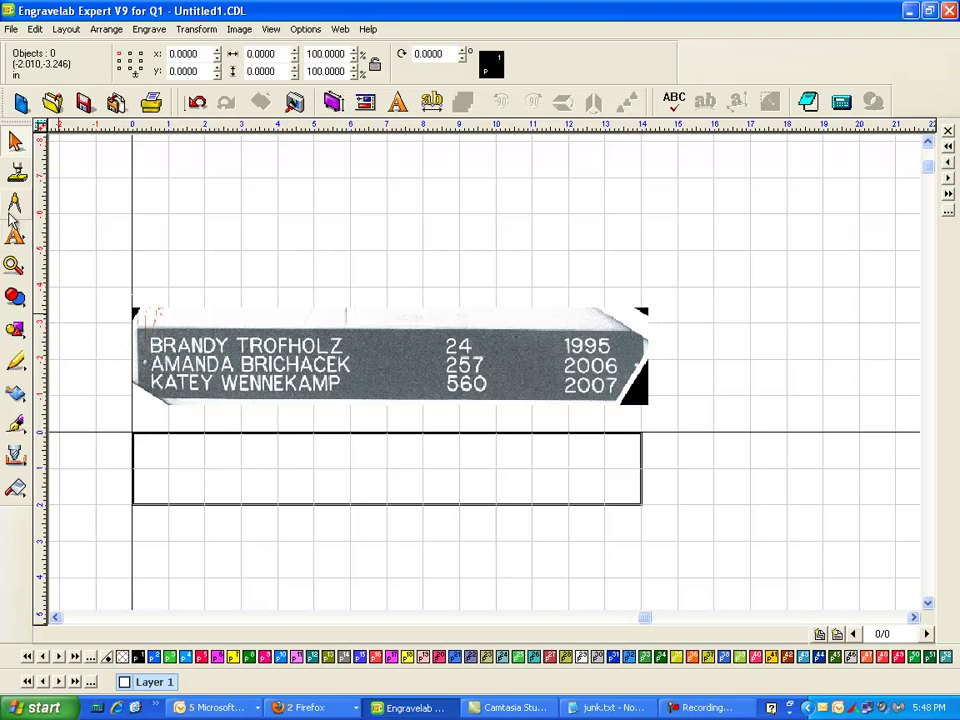
Start Frame Text Compose inside the 14.000 × 2.000 plate rectangle.
click(15, 236)
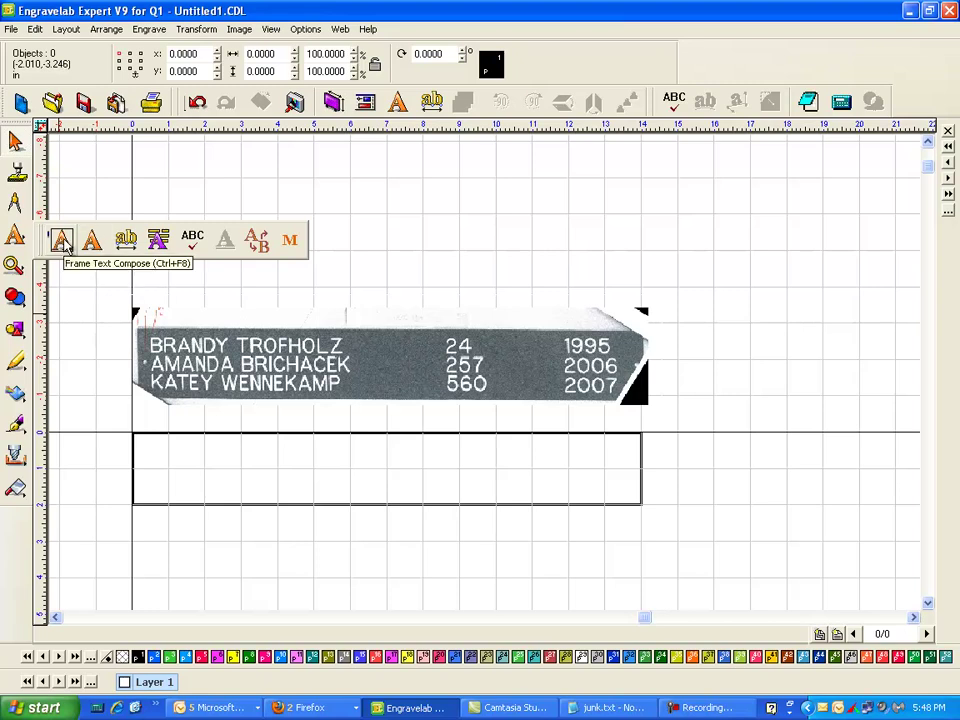
click(62, 241)
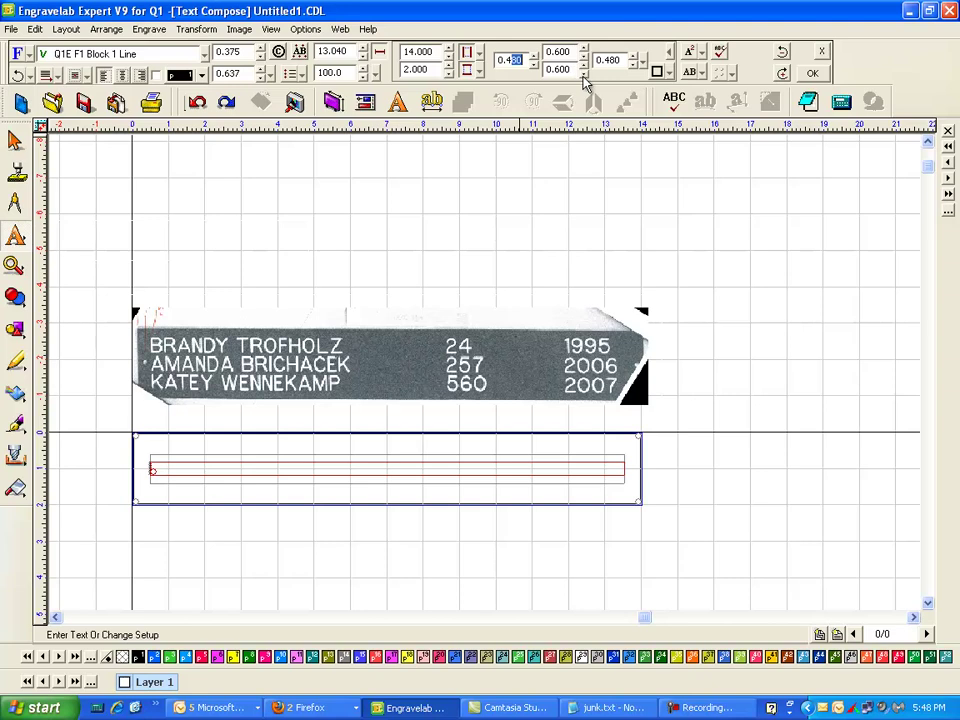
Set the text frame's top and bottom margins to 0.3 and right margin to 6.5.
double_click(560, 51)
text(.3)
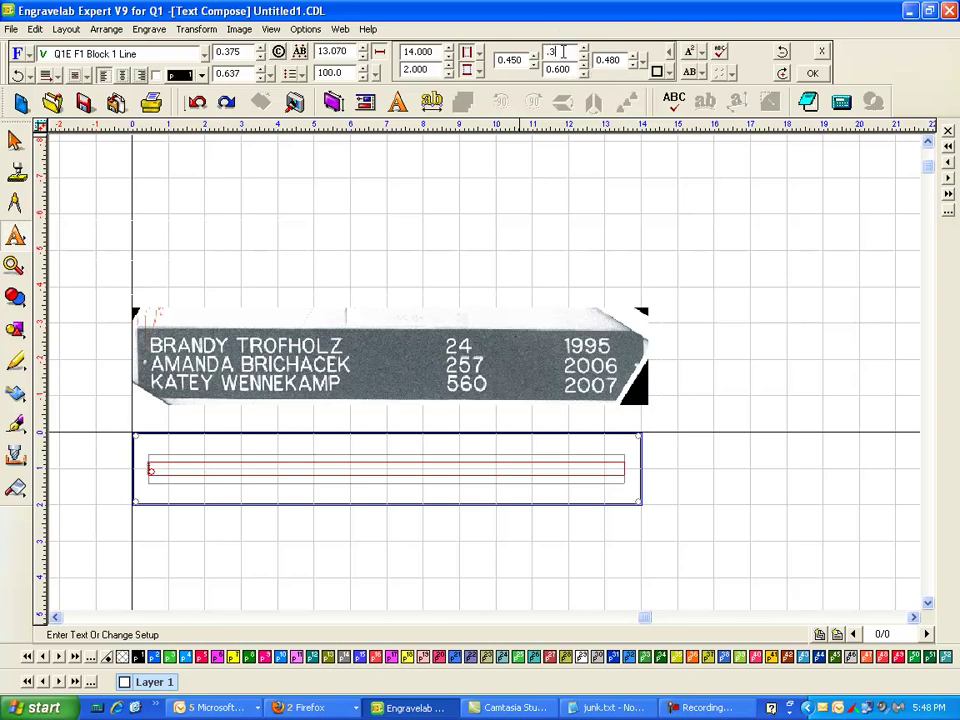
key(Tab)
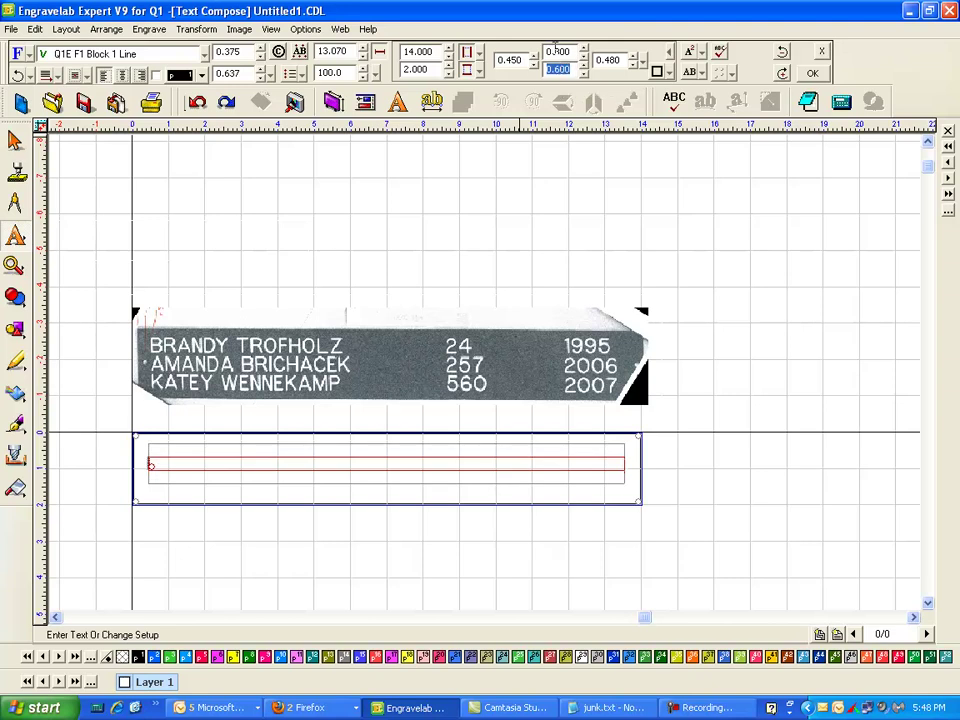
text(.3)
double_click(608, 60)
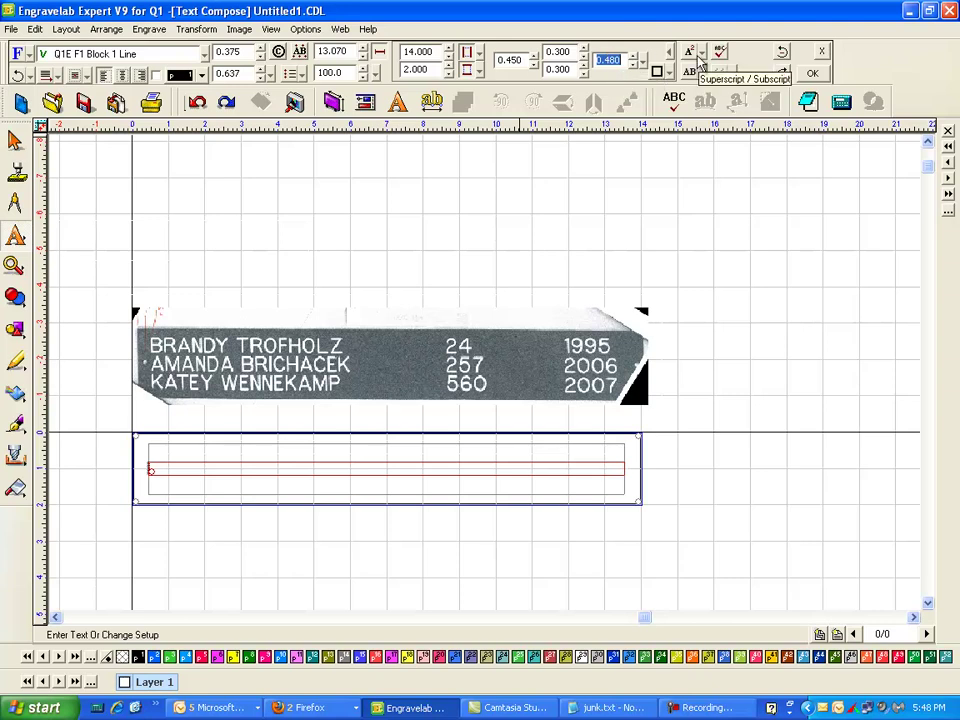
text(6.5)
key(Return)
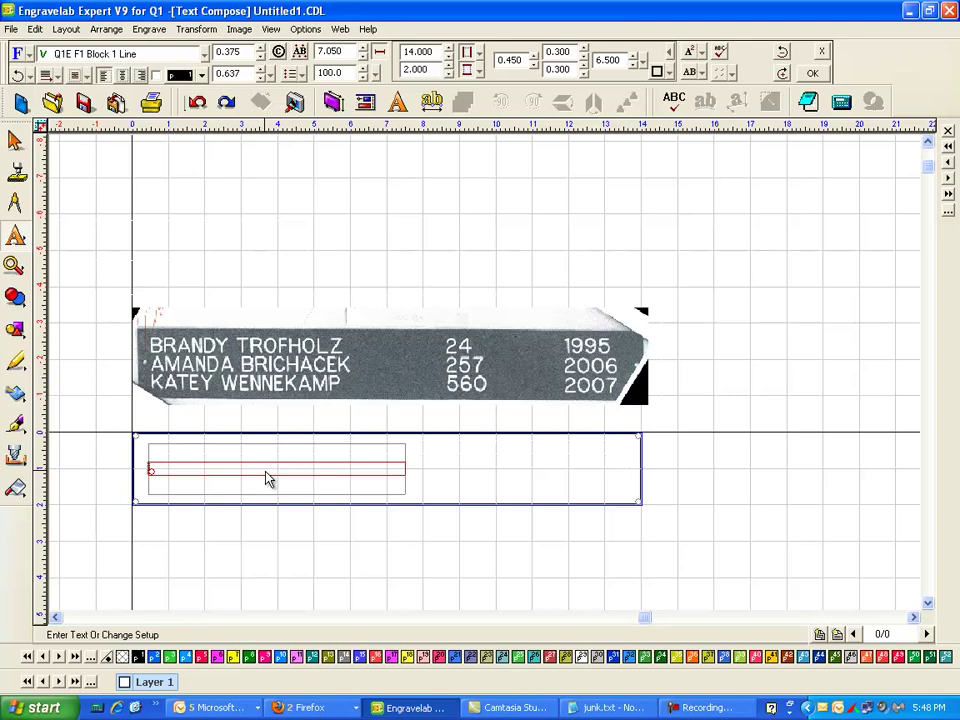
Enter NAME 1, NAME 2 and NAME 3 on separate lines and finish composing.
text(NAME 1)
key(Return)
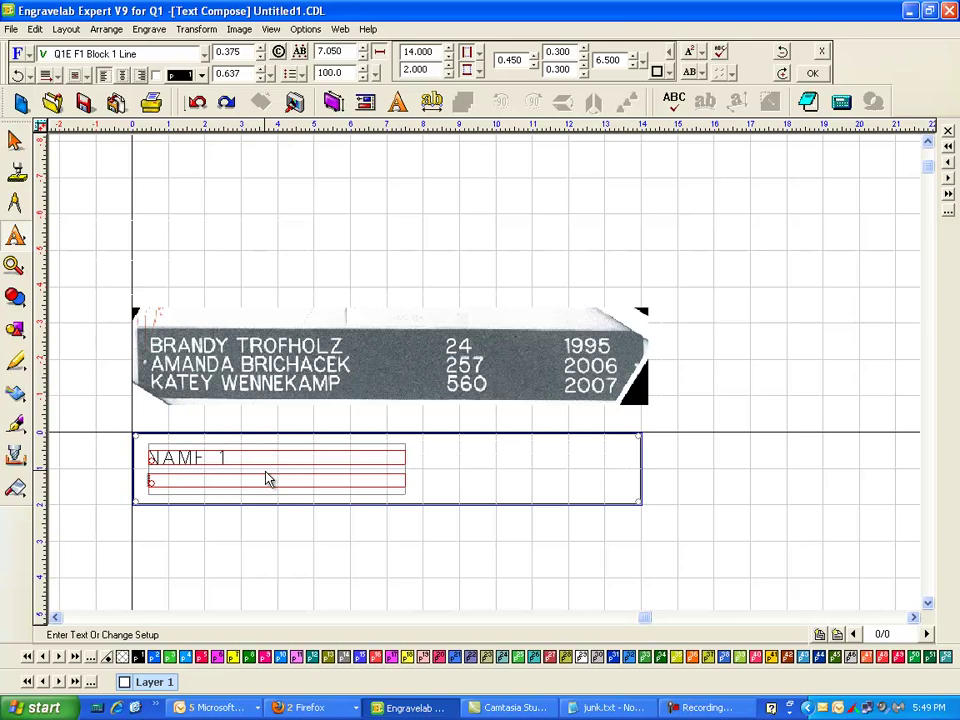
text(NAME 2)
key(Return)
text(NAME 3)
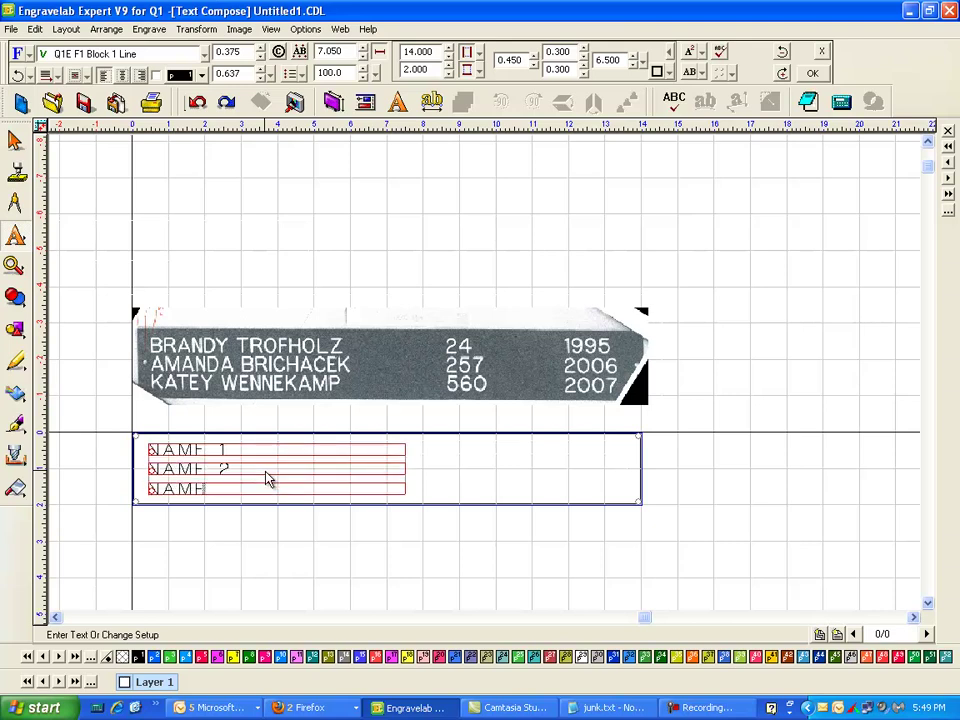
click(341, 253)
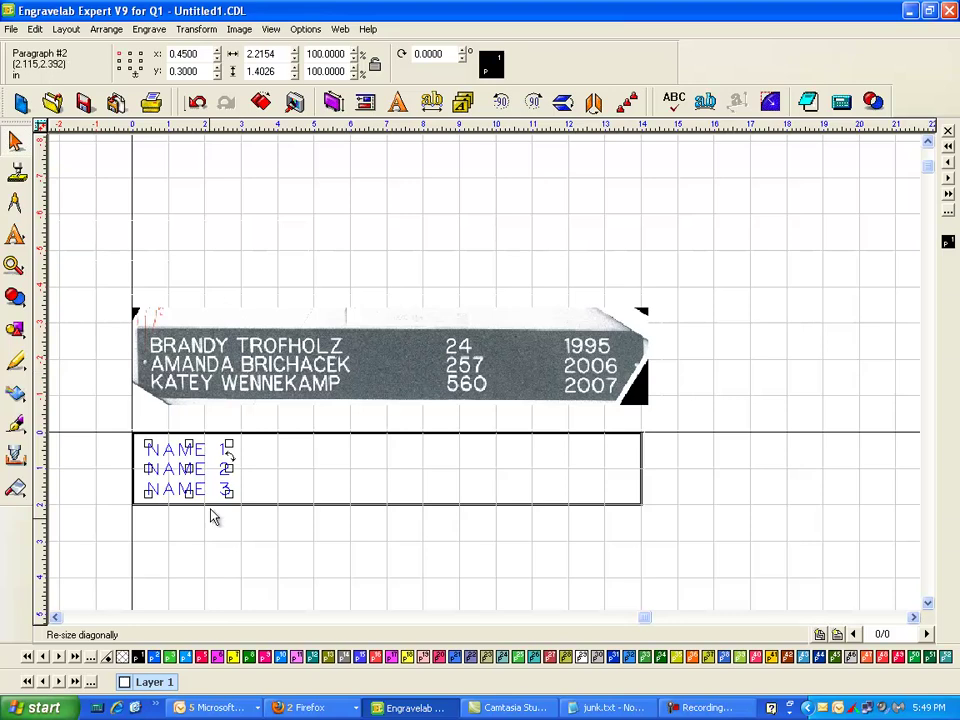
click(231, 546)
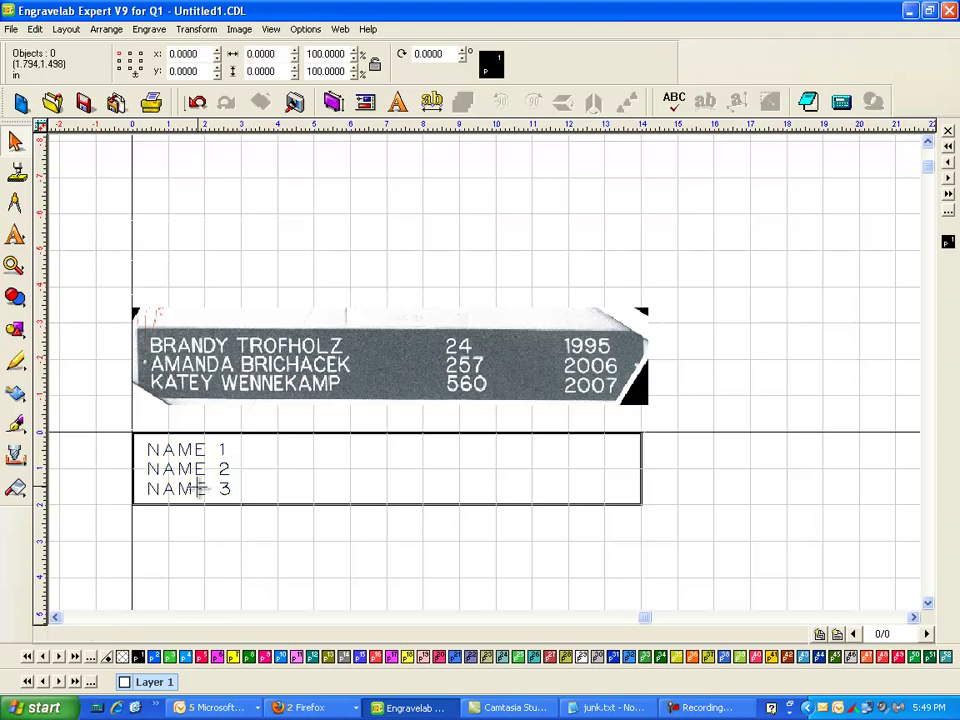
Reopen Frame Text Compose on the plate with left margin 8.5 and right margin 3.5.
click(199, 486)
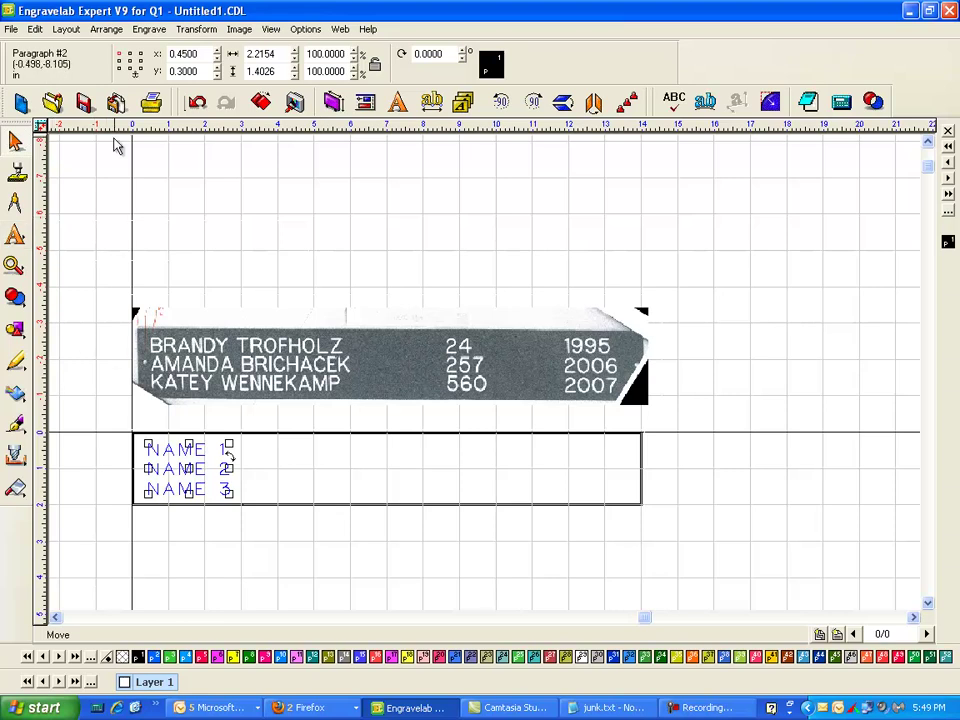
click(15, 234)
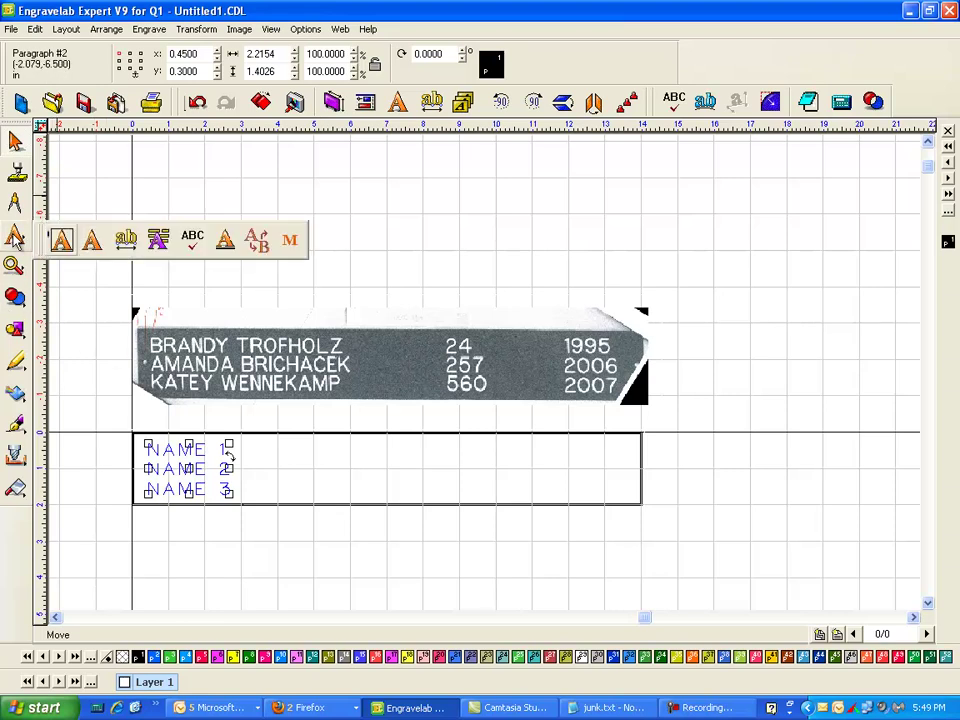
click(61, 240)
click(347, 467)
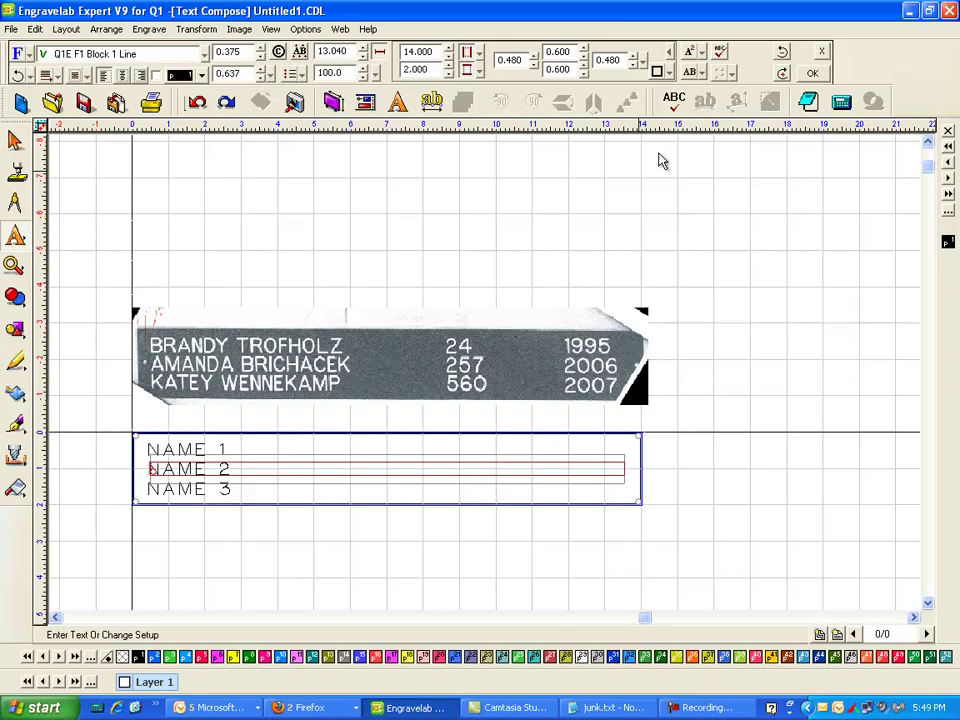
double_click(511, 60)
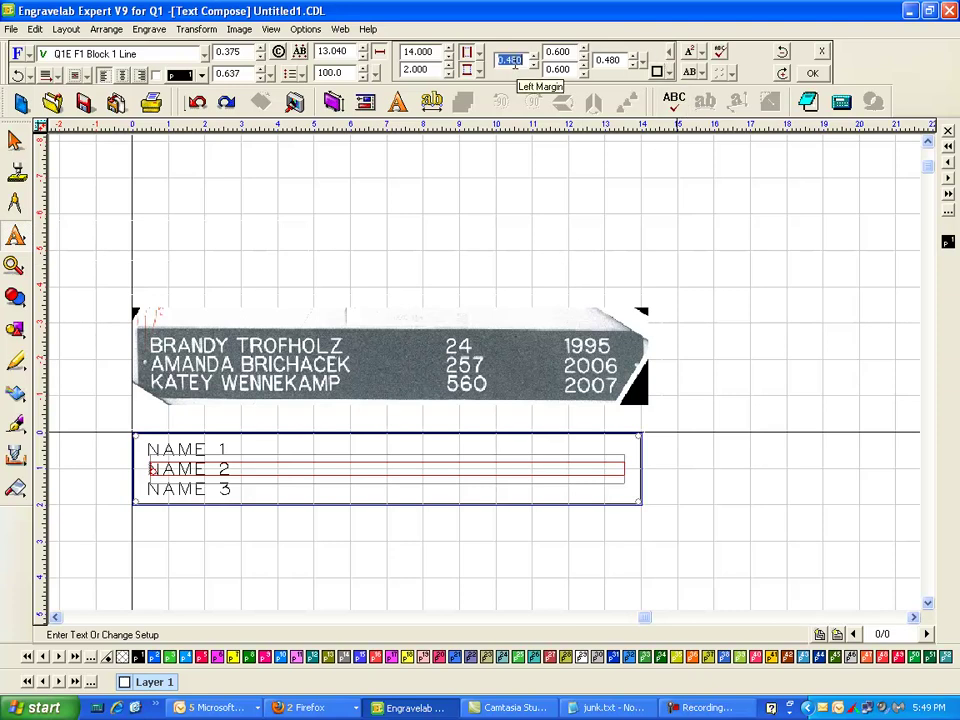
text(8.5)
key(Return)
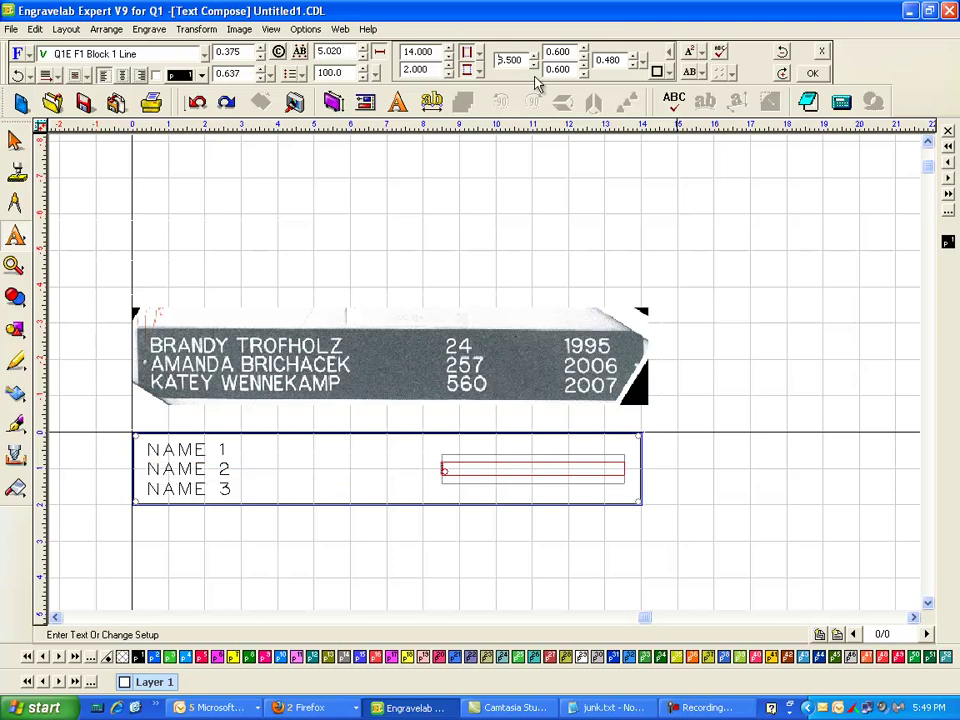
double_click(609, 60)
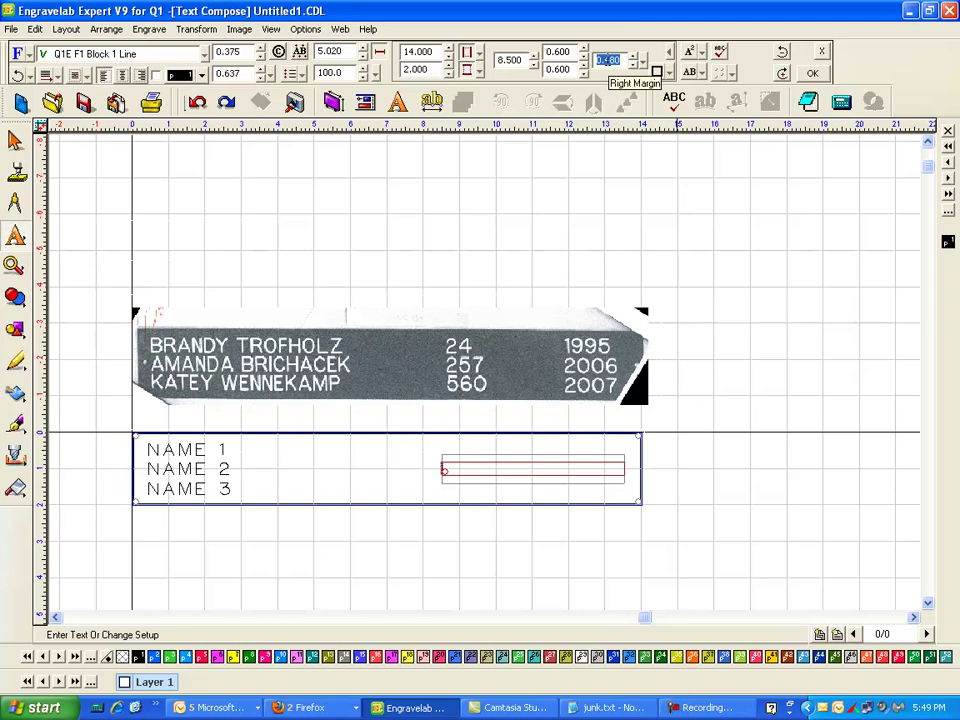
text(3.5)
key(Return)
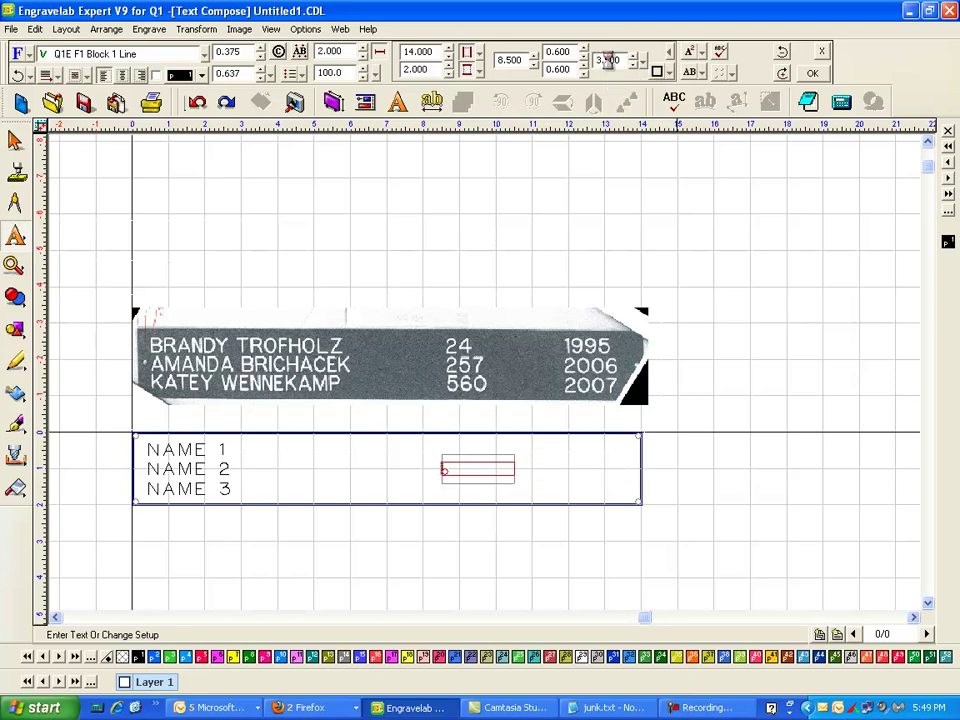
Set top margin 0.3 and bottom margin 0.5, then exit text editing.
double_click(559, 51)
key(BackSpace)
text(.3)
key(Return)
double_click(559, 69)
text(.5)
key(Return)
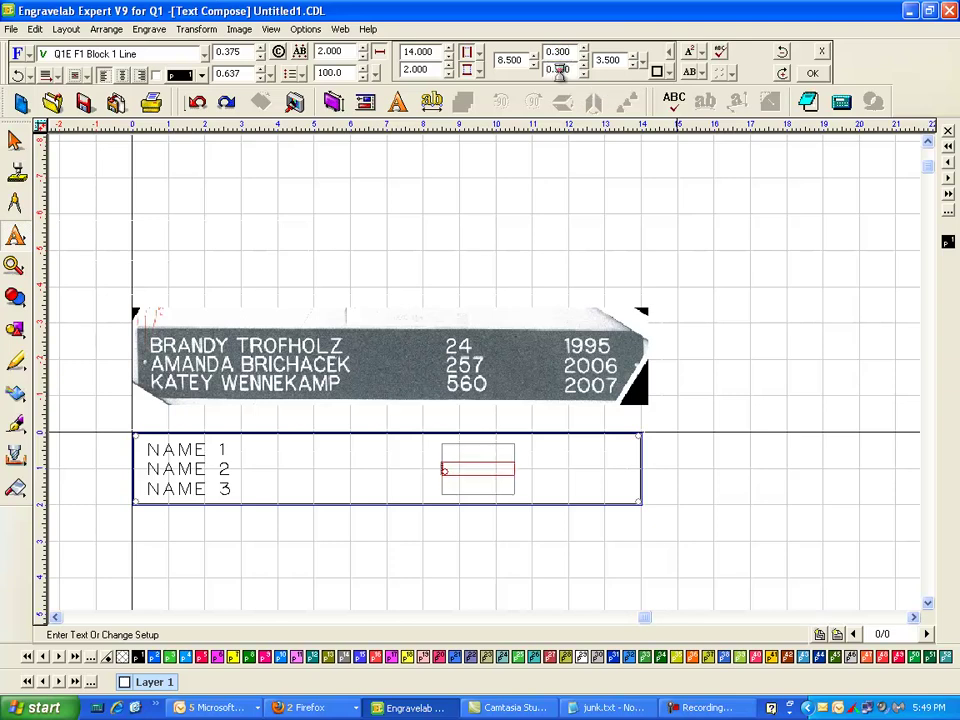
click(669, 73)
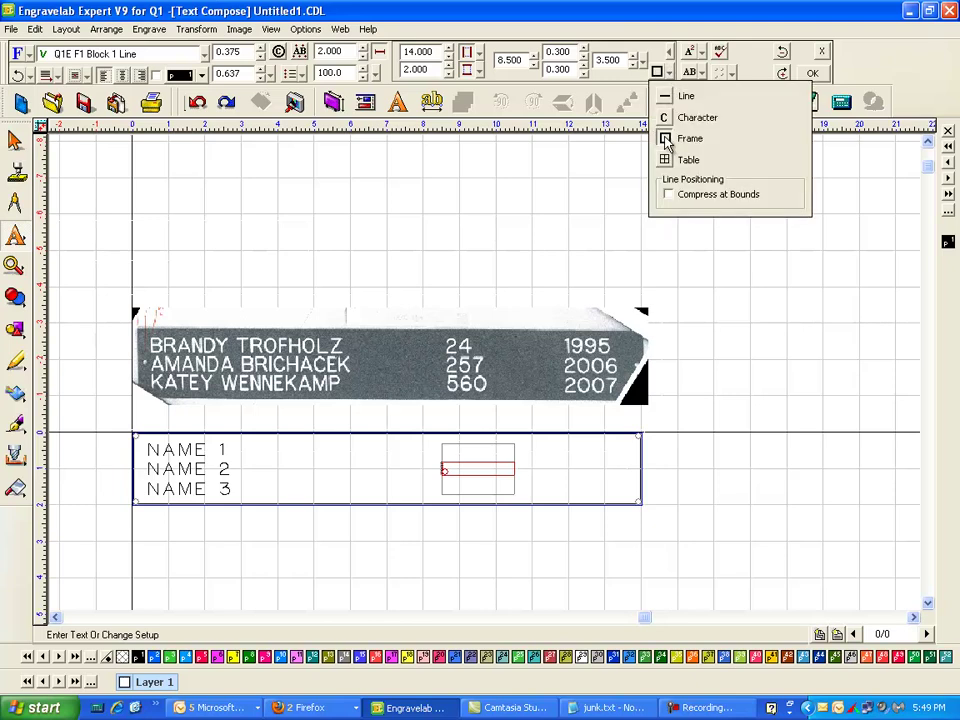
click(640, 157)
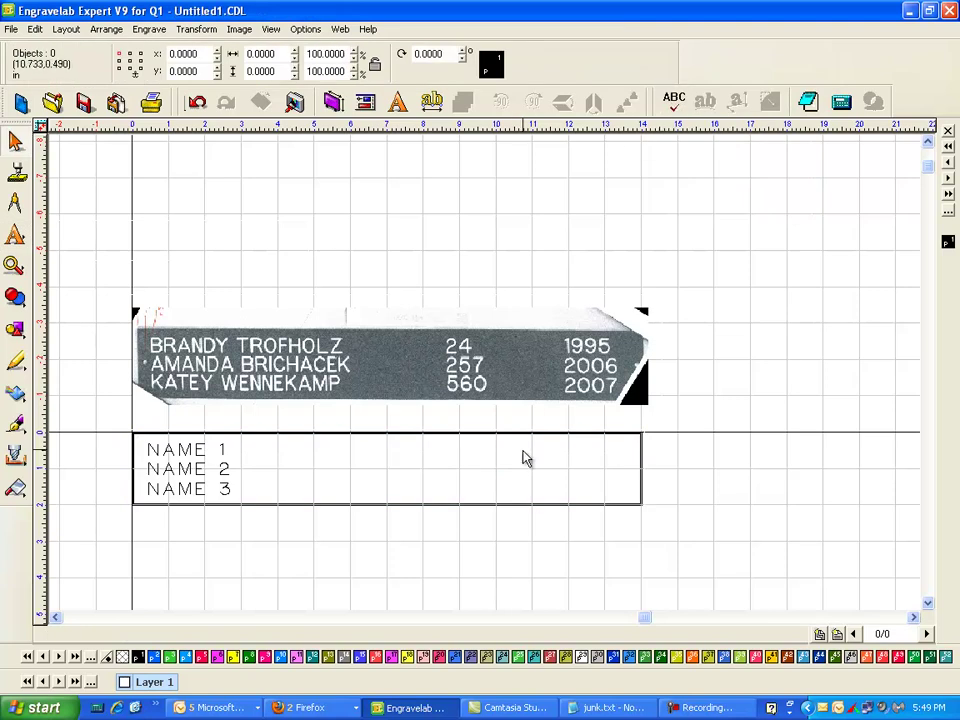
Start a new text frame on the plate with left margin 8.5 and right margin 3.5.
click(15, 235)
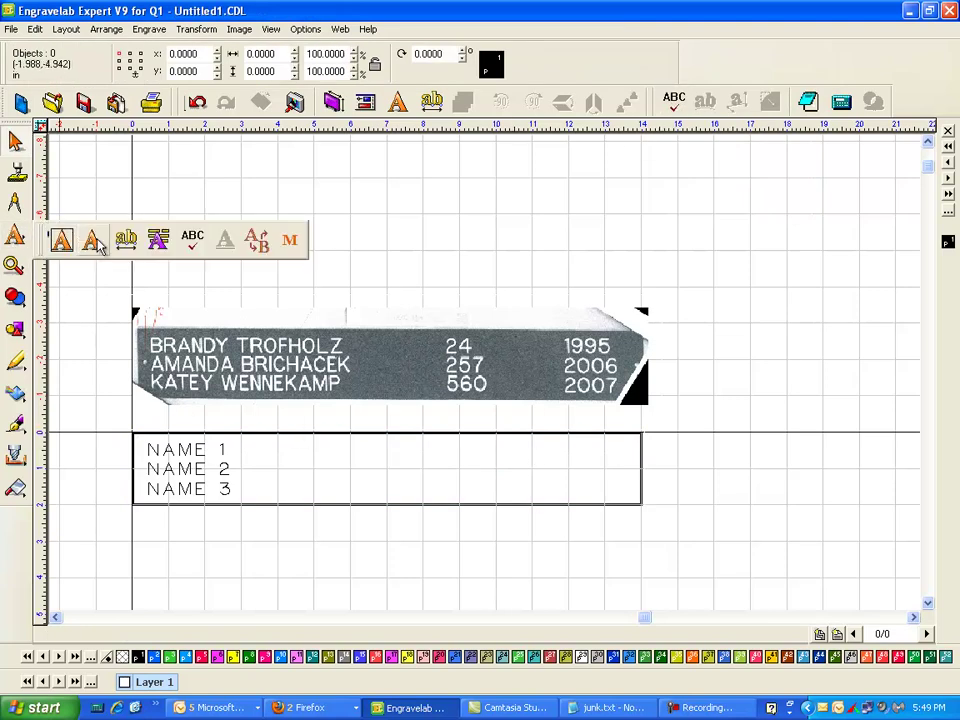
click(62, 242)
click(583, 446)
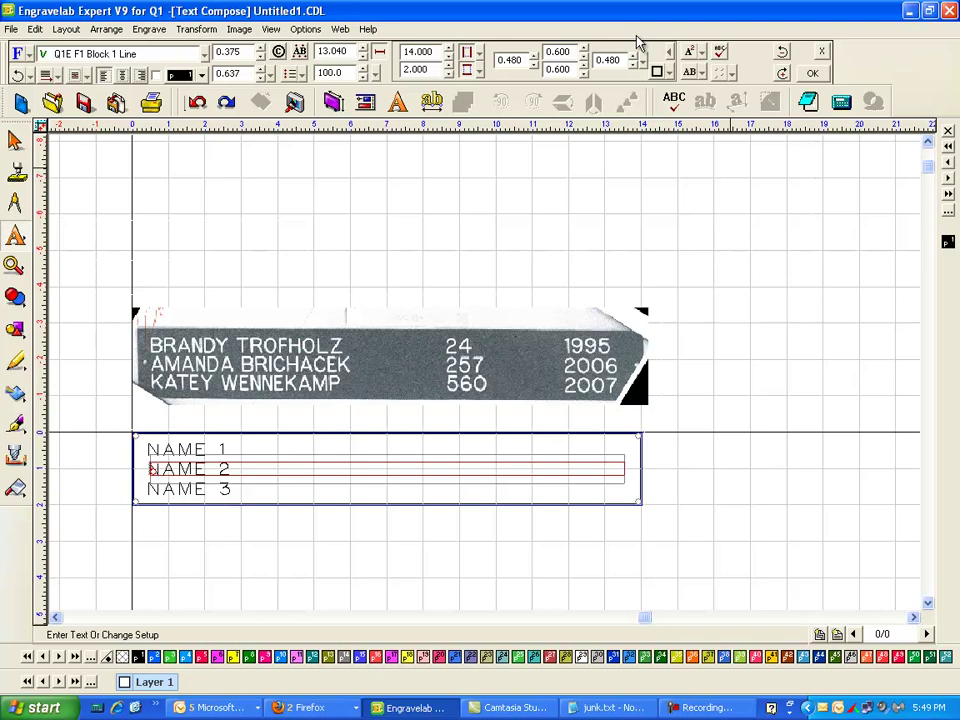
click(508, 60)
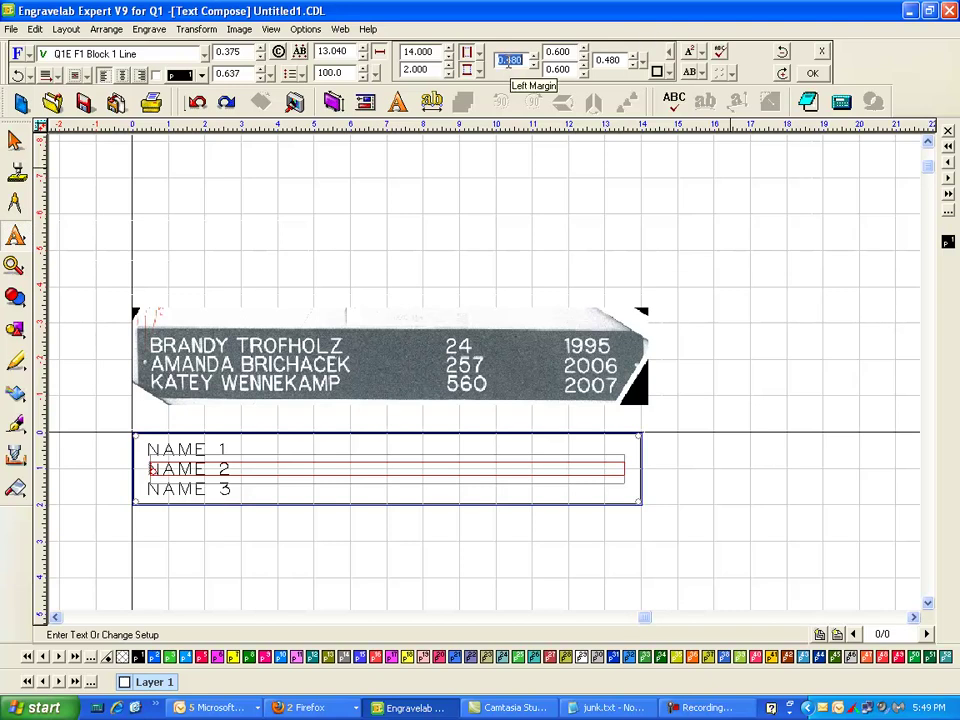
text(8.3)
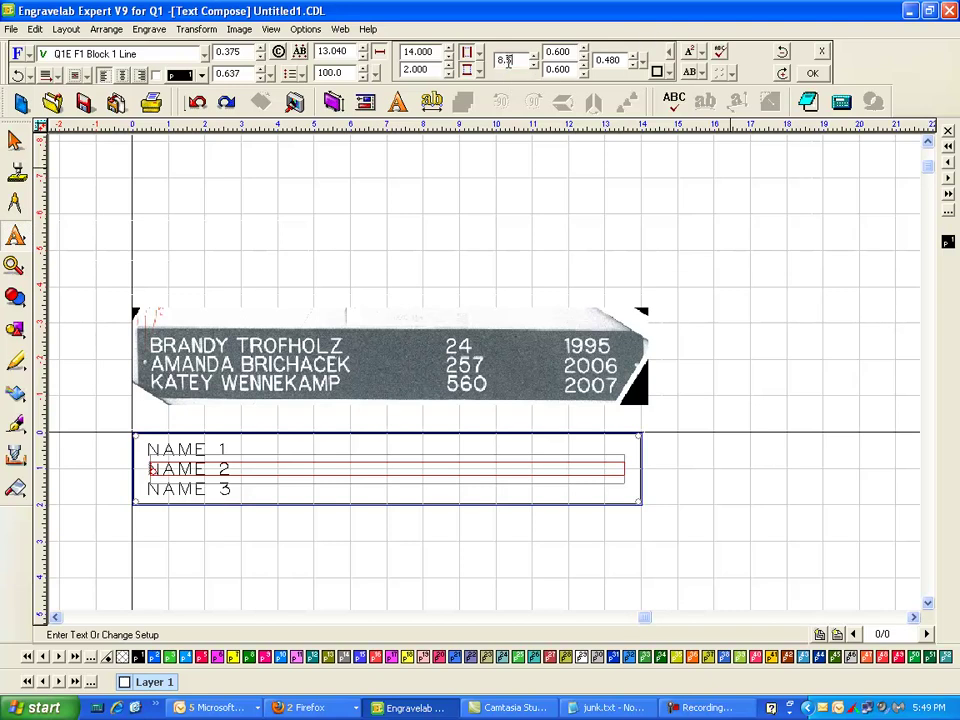
key(Tab)
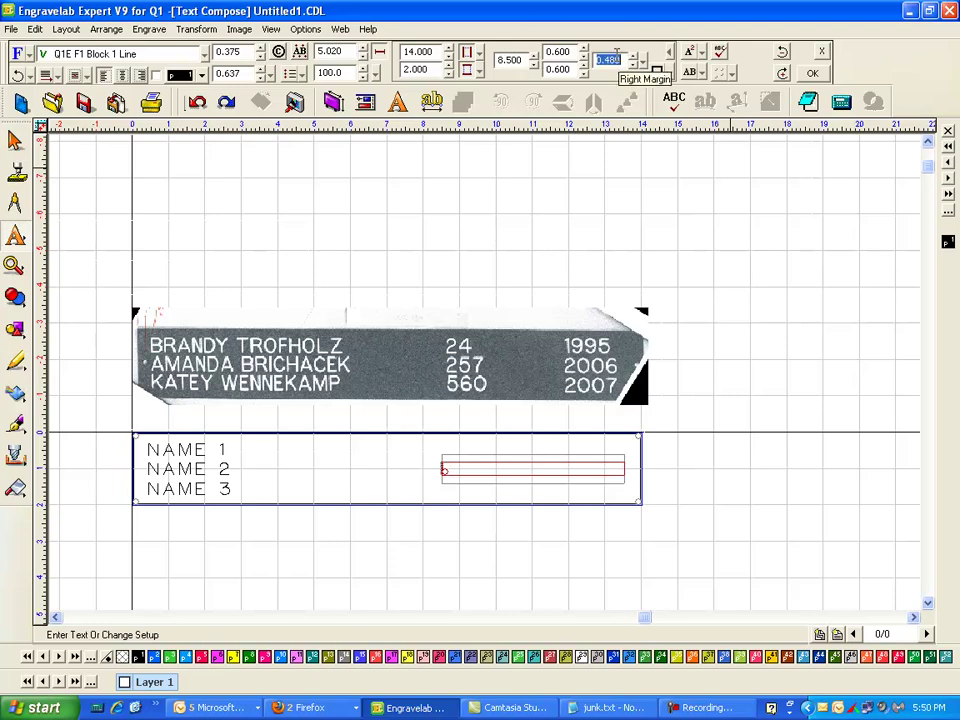
text(3.5)
key(Return)
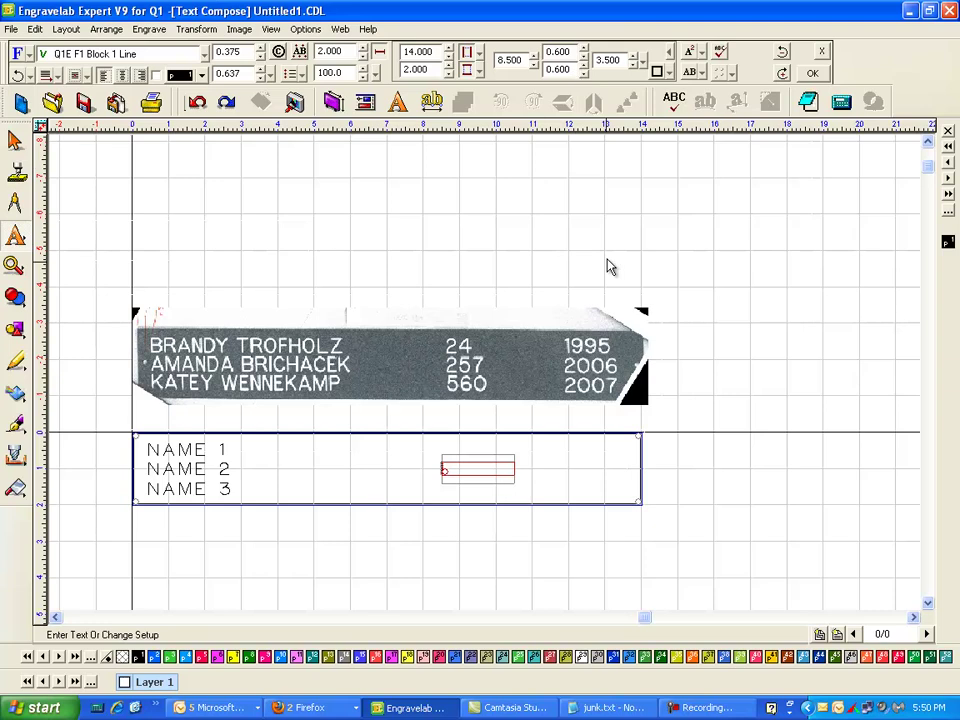
Set the frame's top and bottom margins to 0.3.
double_click(562, 51)
key(BackSpace)
text(.3)
double_click(562, 69)
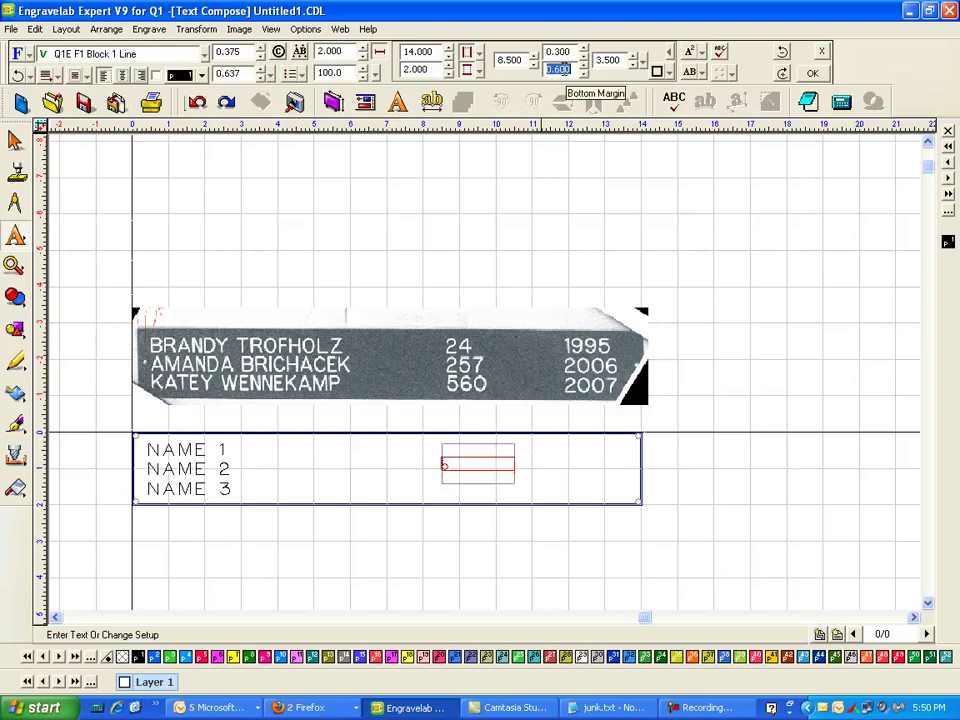
key(BackSpace)
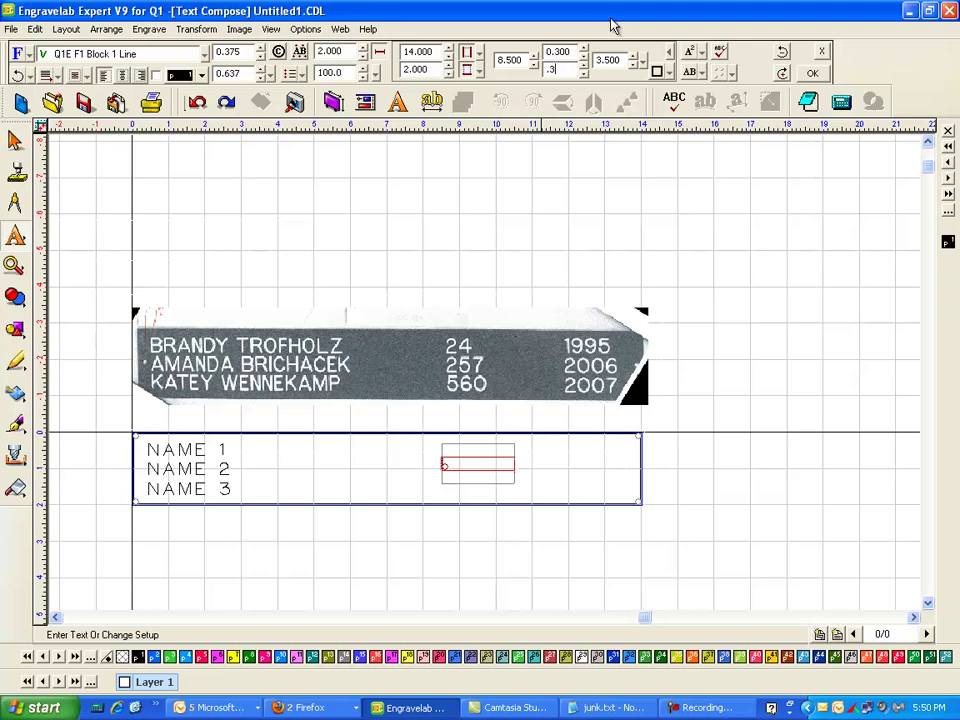
text(.3)
key(Return)
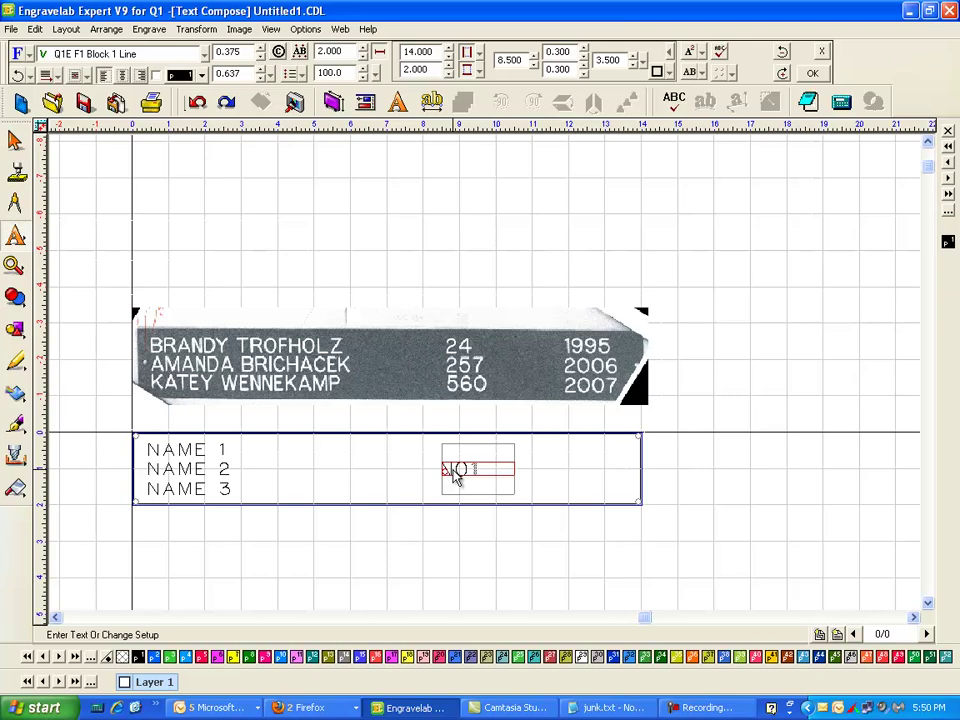
Enter NO1, NO2 and NO3 on three lines and finish the column.
text(1)
key(Return)
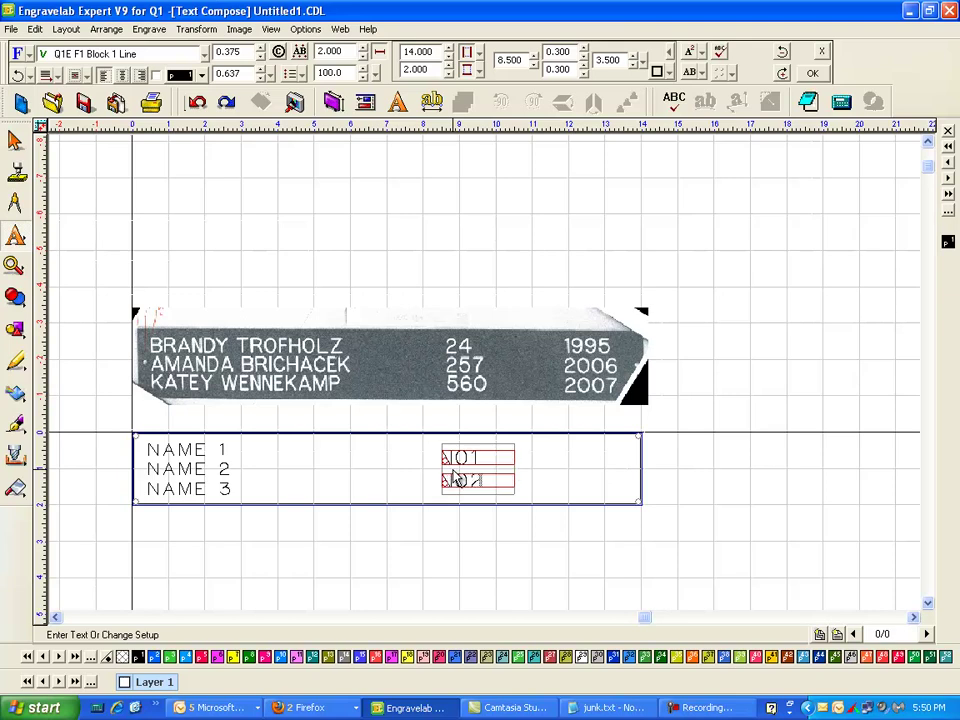
key(Return)
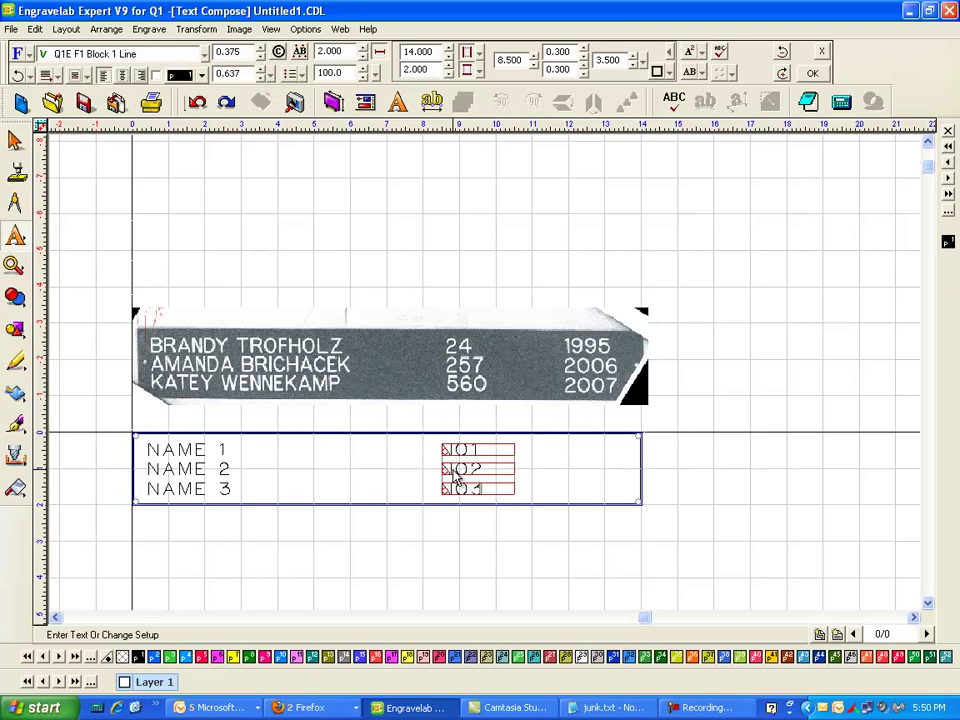
click(527, 538)
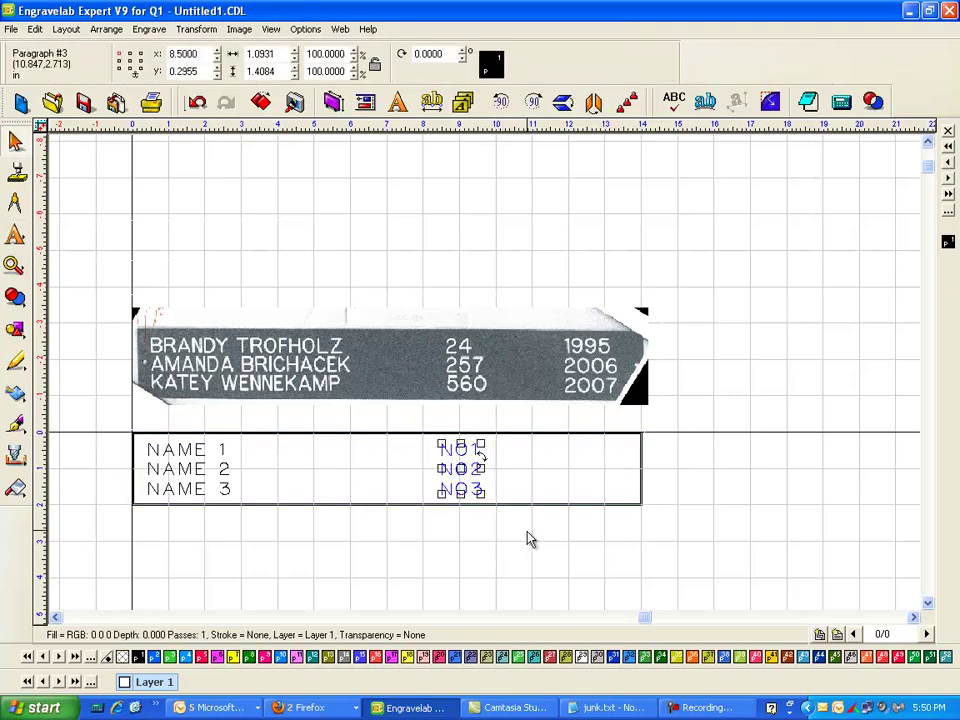
click(510, 450)
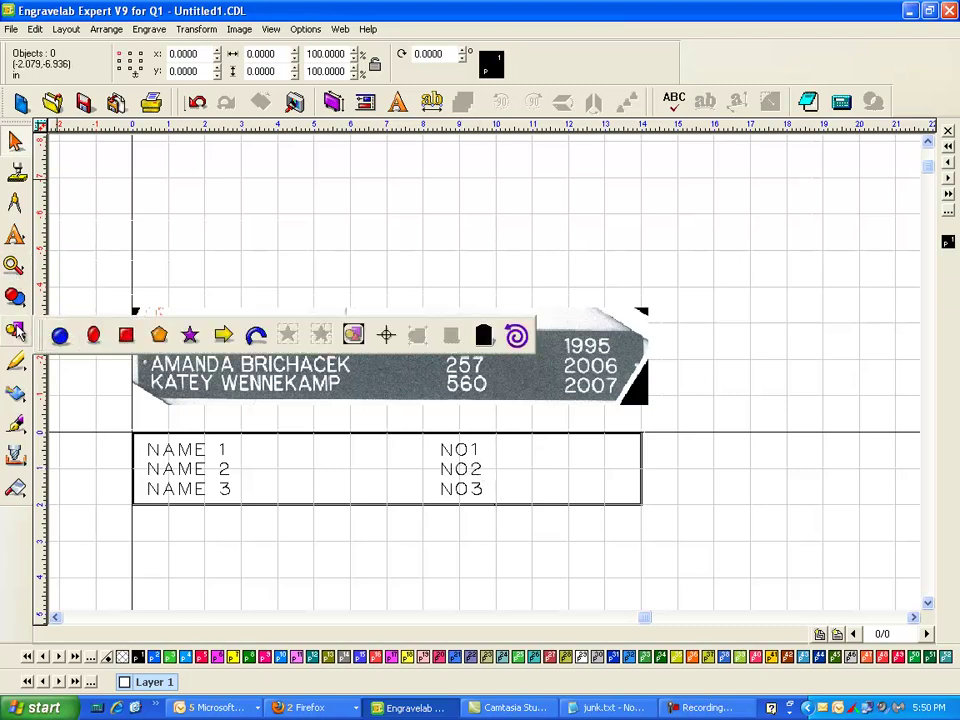
Start a new text frame on the plate with an 11.75 left margin.
mouse_move(15, 237)
click(61, 240)
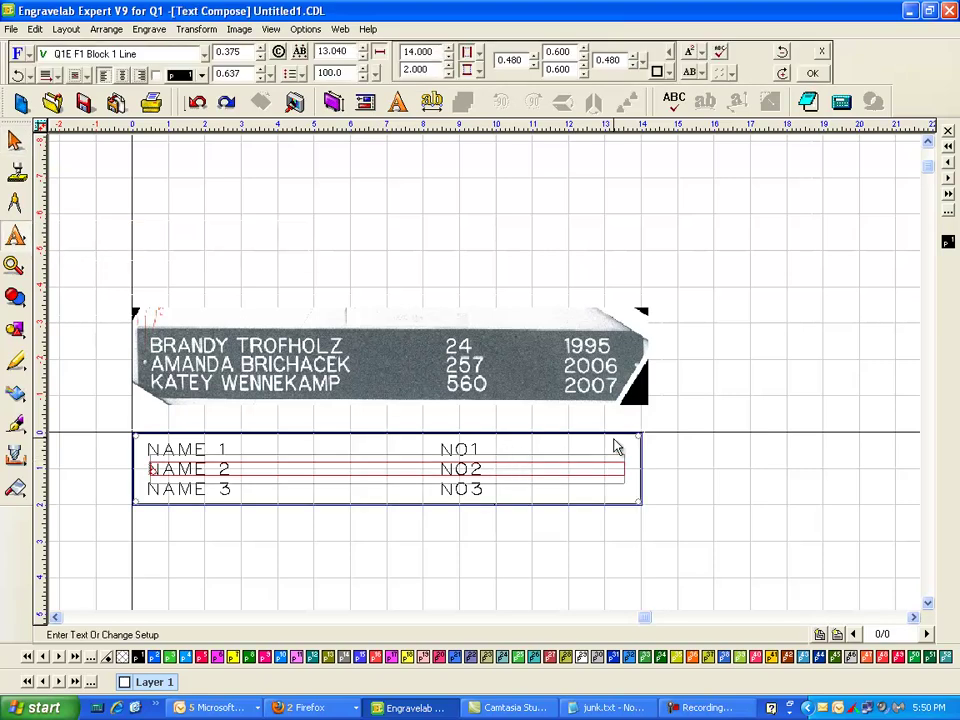
double_click(510, 59)
text(11.75)
key(Return)
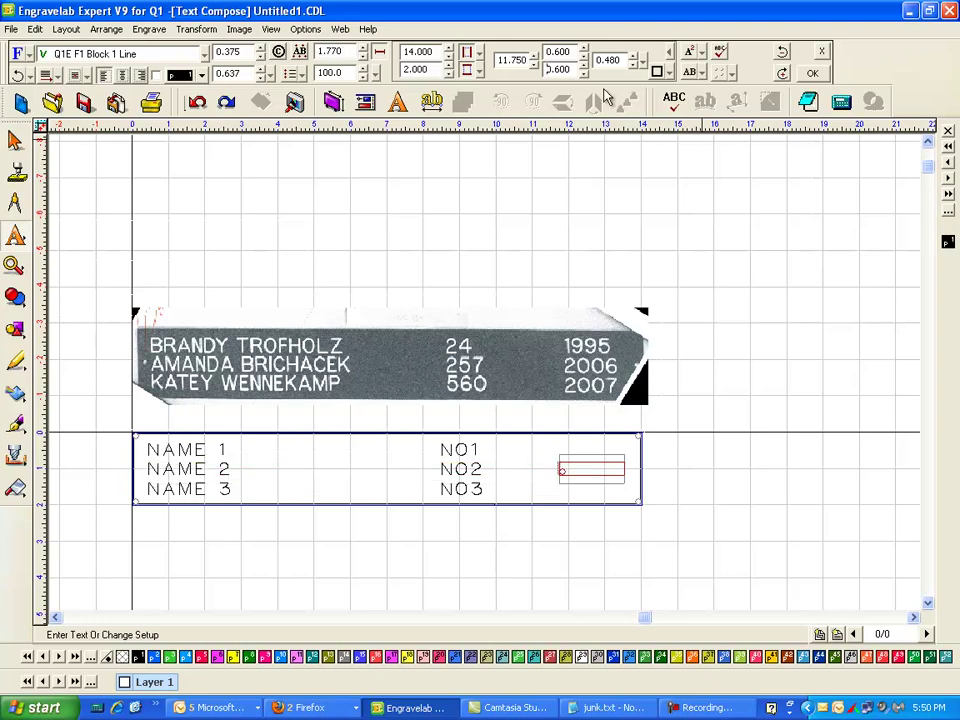
Set the frame's bottom and top margins to 0.3 and right margin to 0.45.
double_click(558, 69)
text(.3)
key(Return)
double_click(557, 51)
key(BackSpace)
key(Return)
double_click(607, 58)
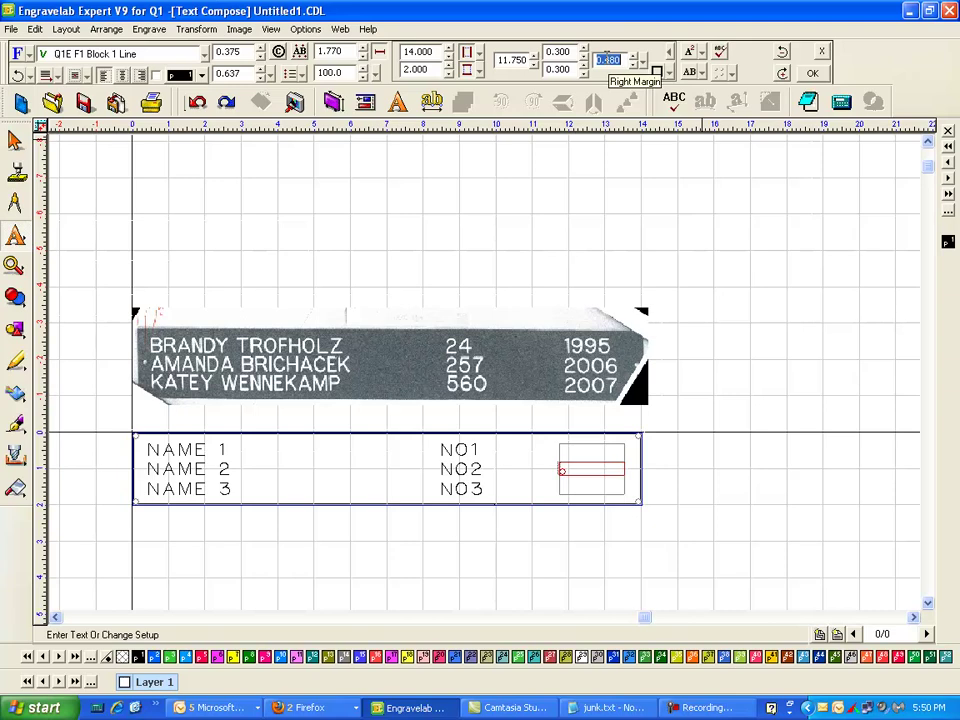
text(.45)
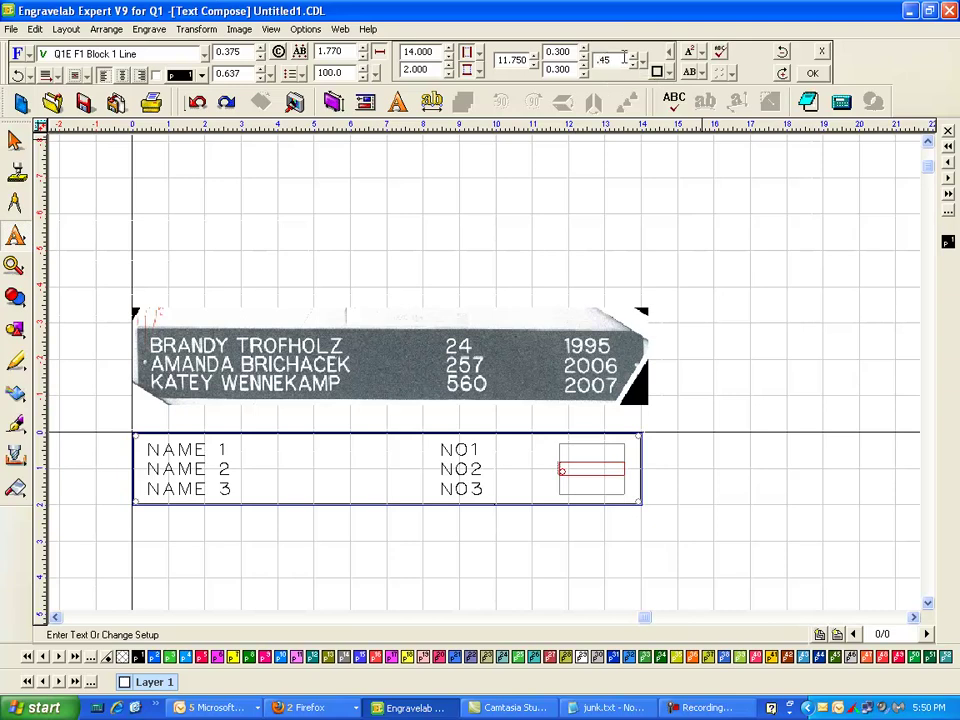
double_click(557, 51)
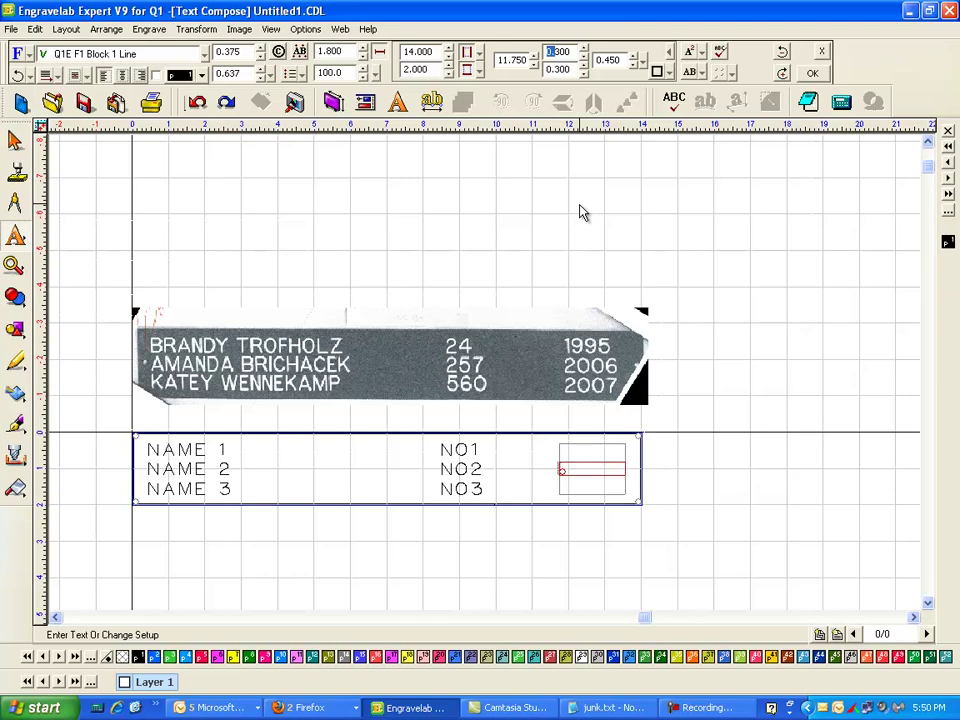
Enter YR1, YR2 and YR3 on three lines, dismissing the number error message.
text(YR1)
key(Return)
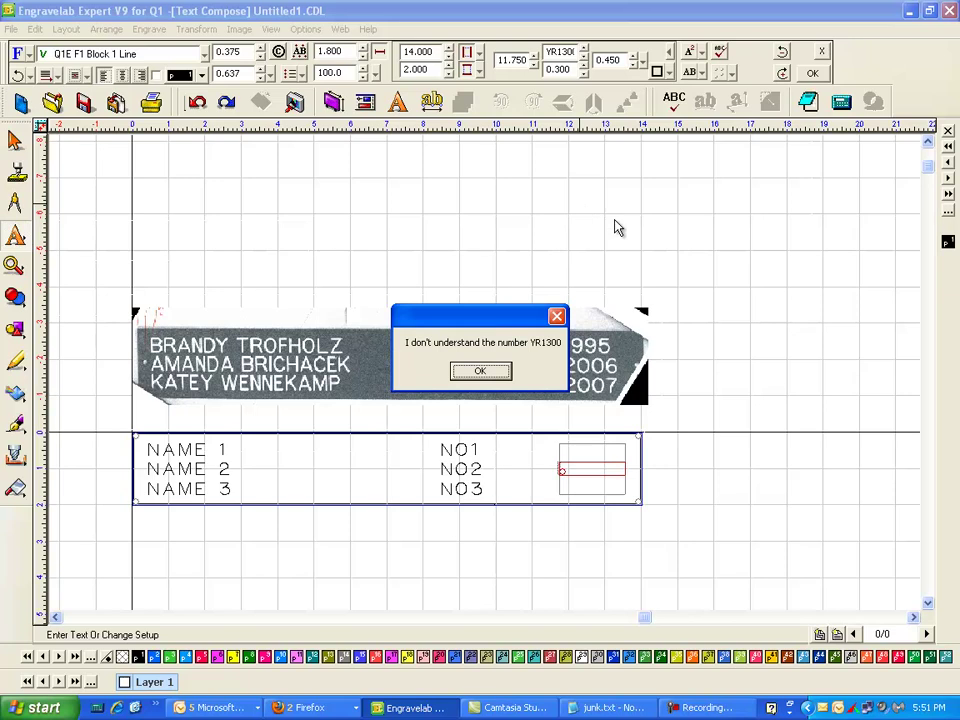
click(494, 373)
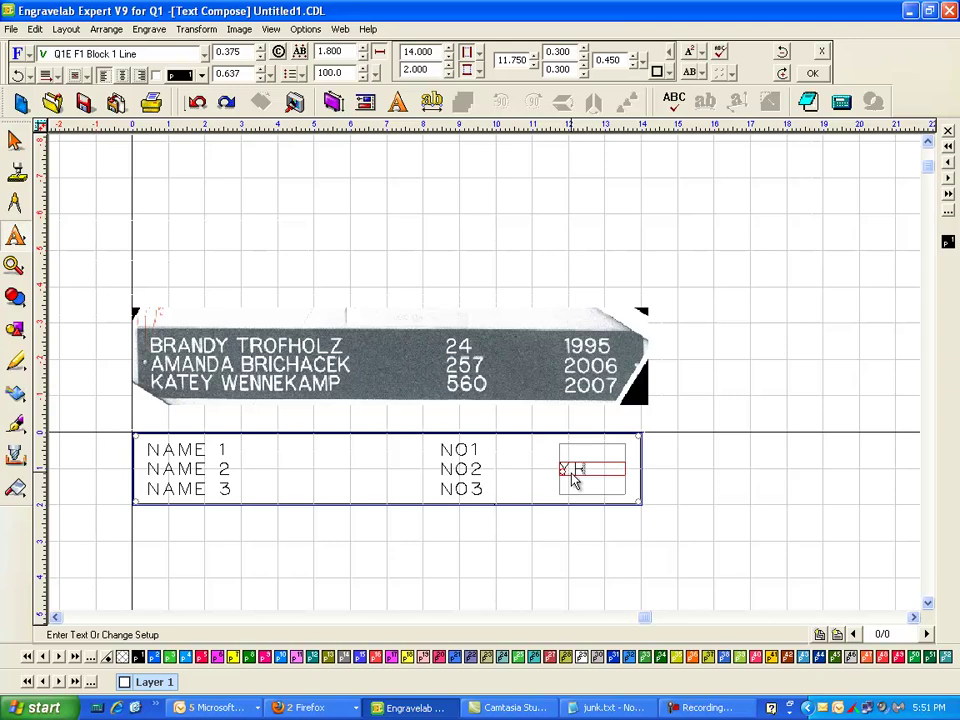
key(Return)
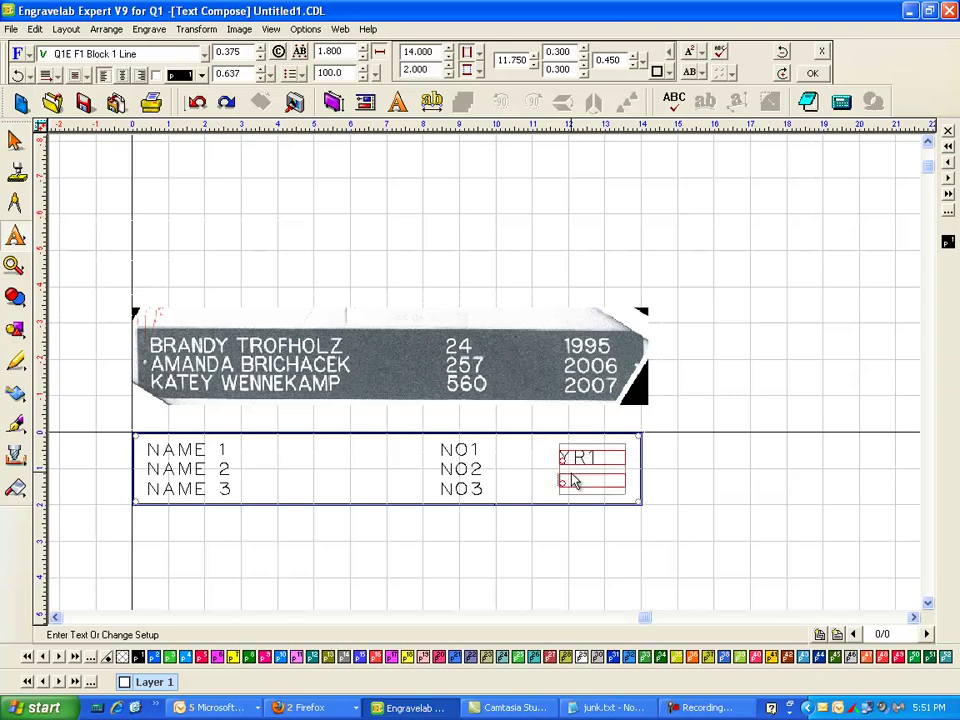
text(YR2)
key(Return)
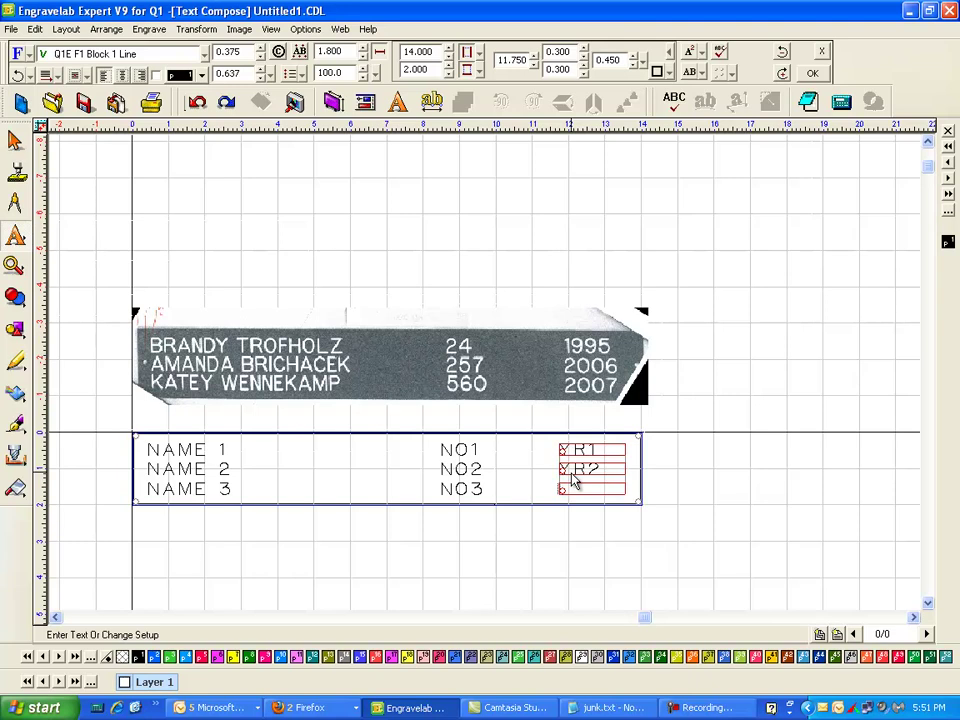
click(594, 557)
Deselect the YR text, revisit the NAME paragraph, then exit Text Compose.
click(627, 582)
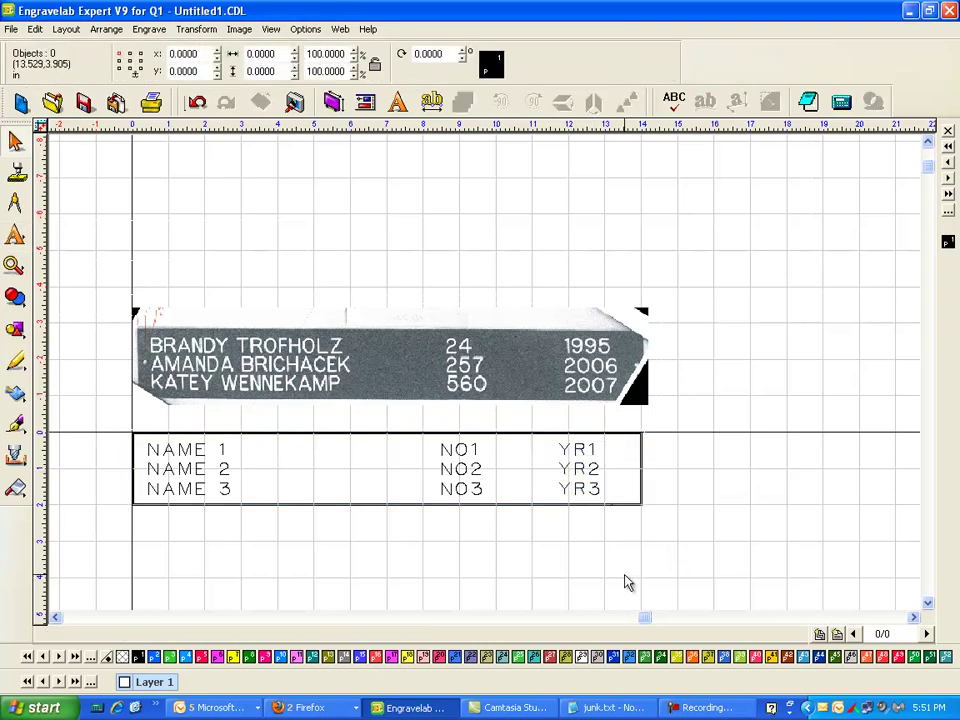
click(190, 452)
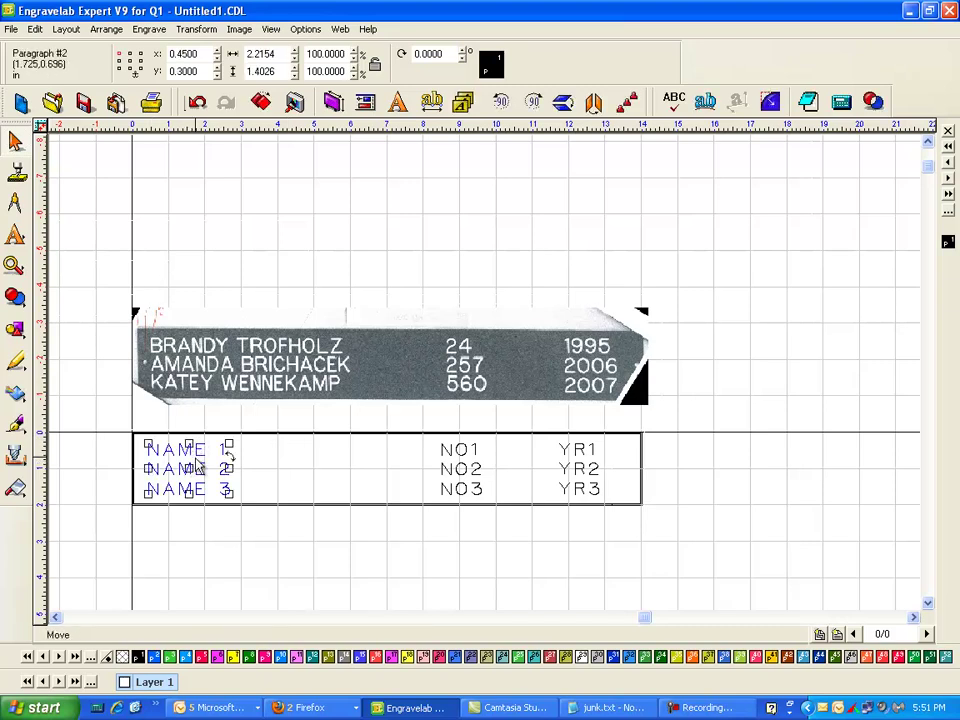
double_click(200, 455)
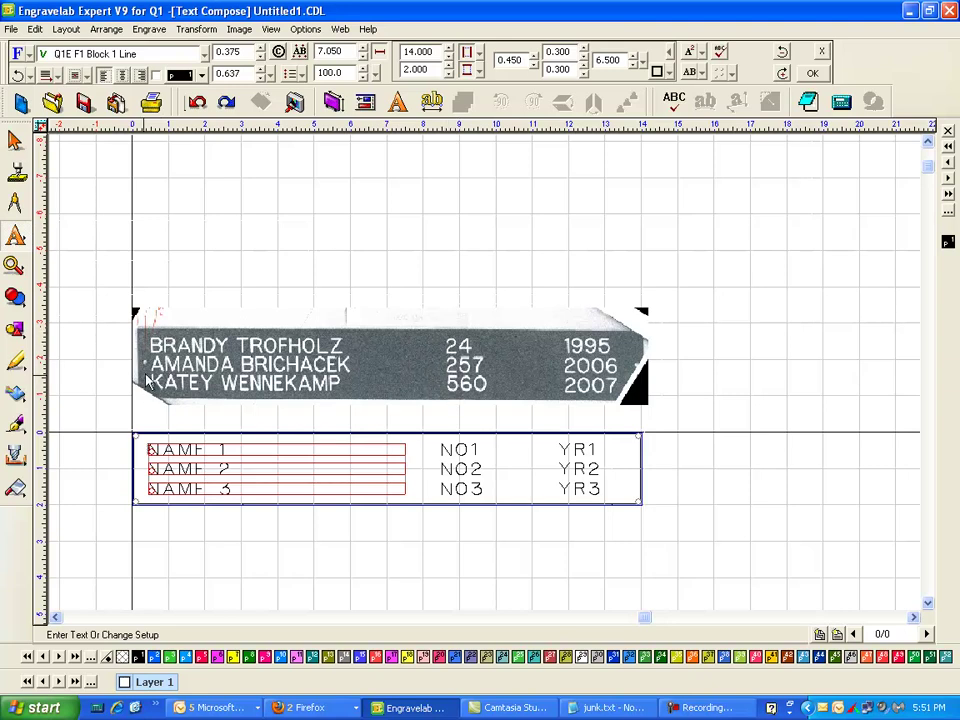
click(238, 231)
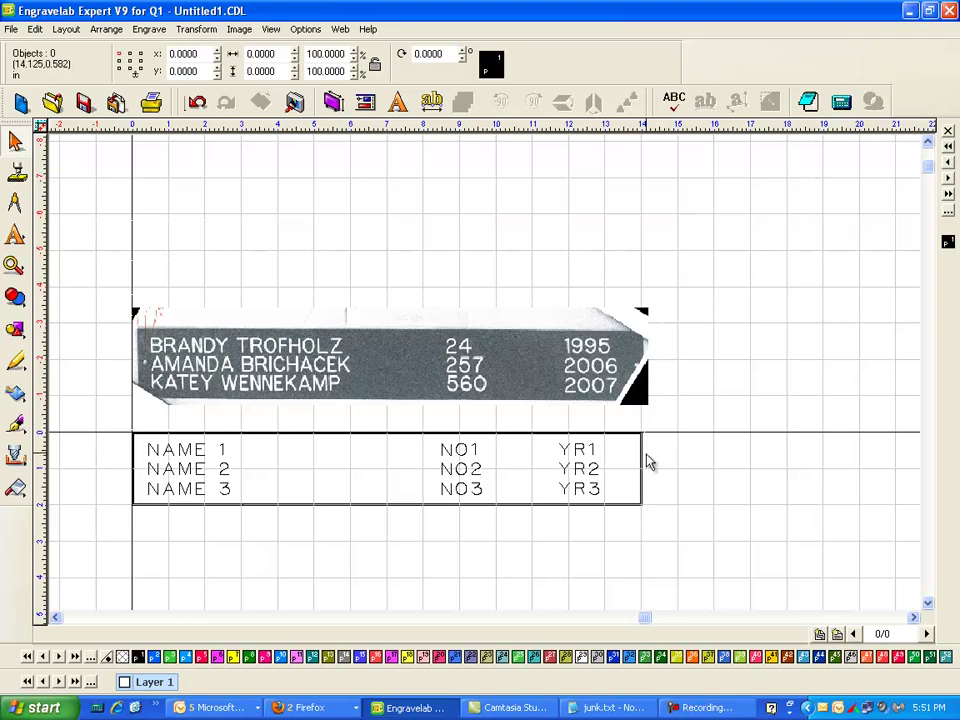
Make the 14 × 2 in rectangle the Plate Object via Layout, then deselect it.
click(66, 29)
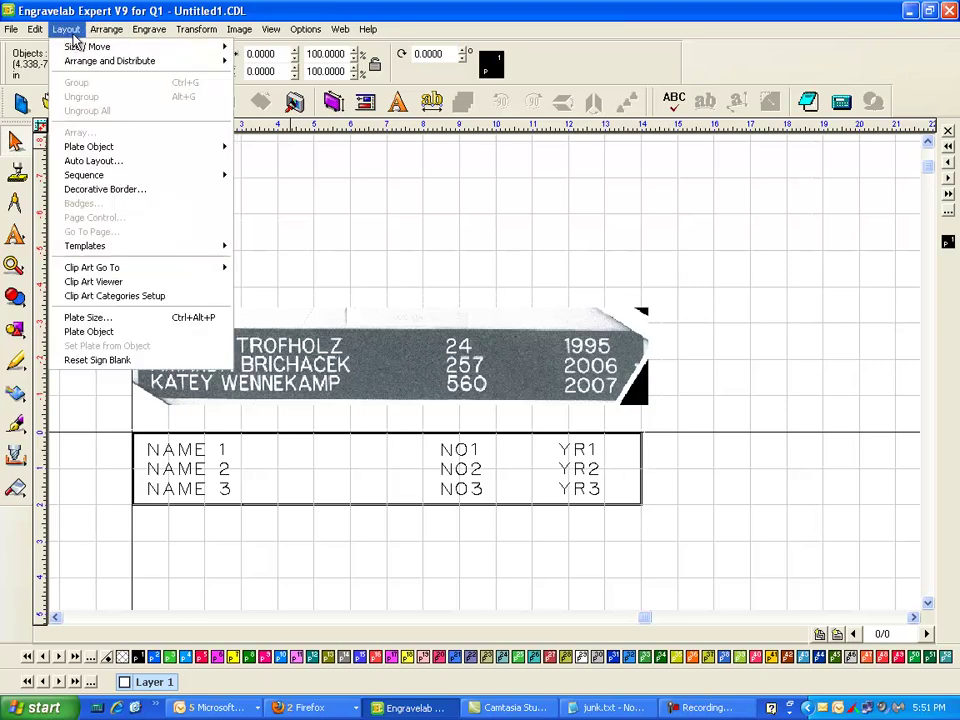
click(108, 336)
click(514, 266)
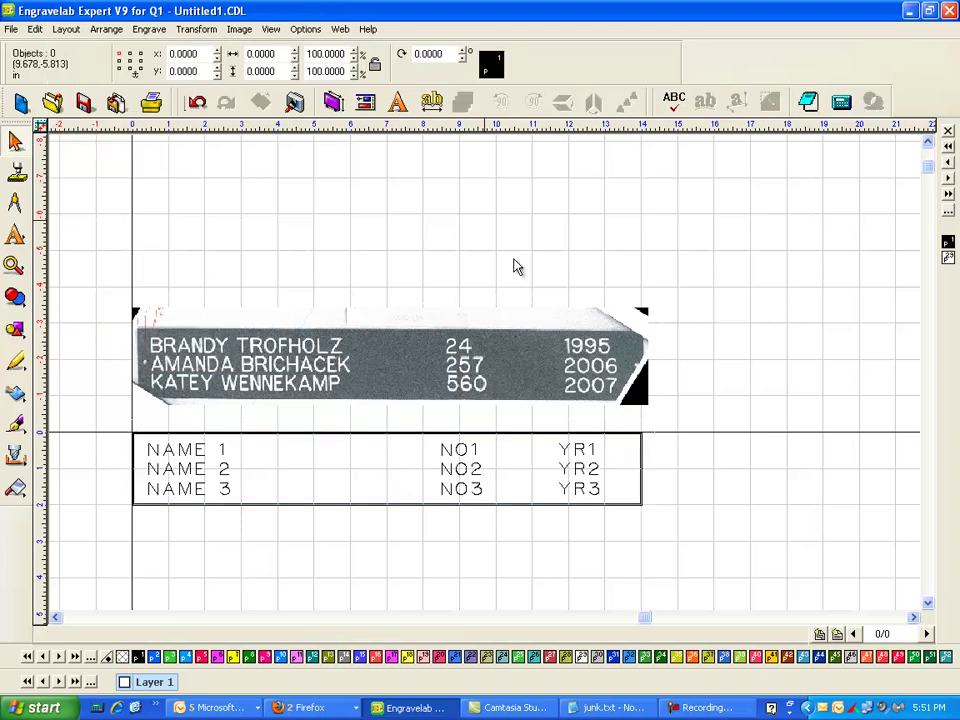
click(640, 462)
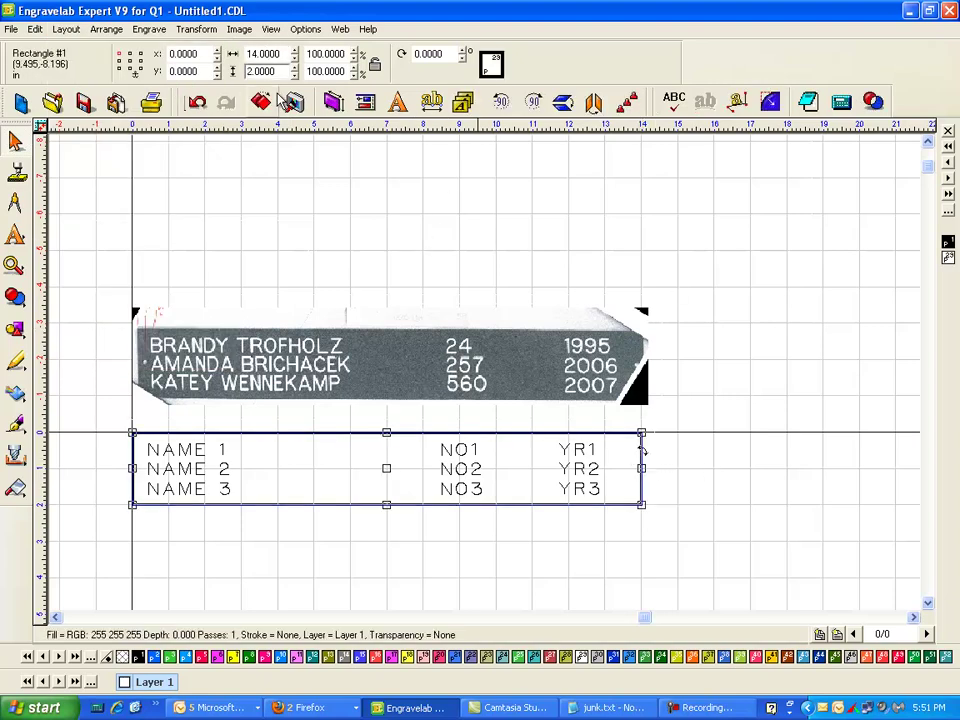
click(388, 242)
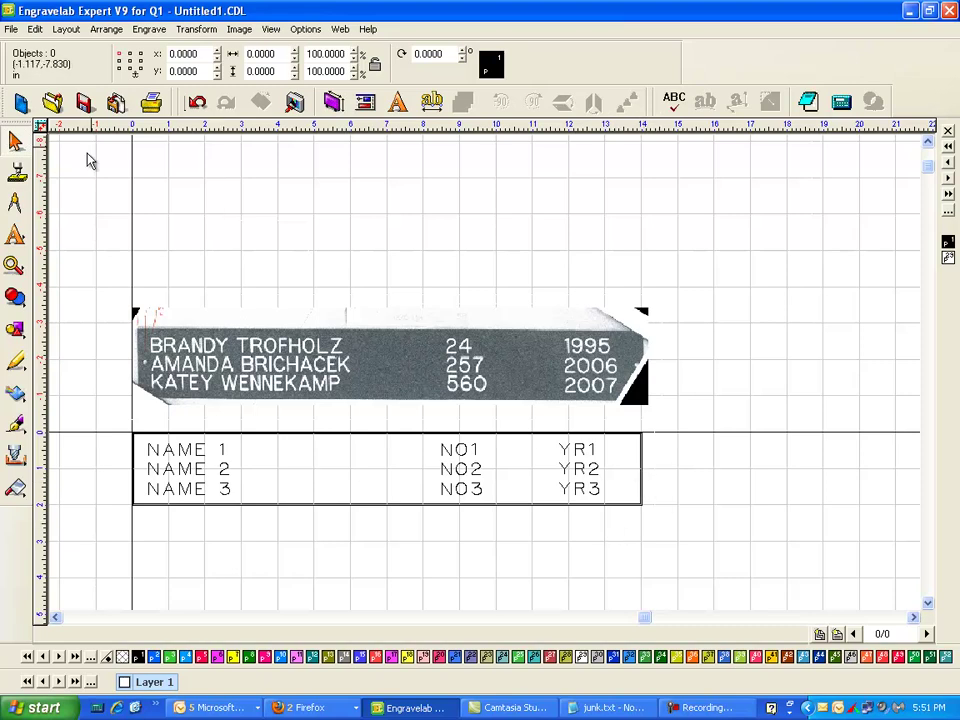
Draw a small parametric circle and move it just left of NAME 2.
drag(15, 296, 60, 335)
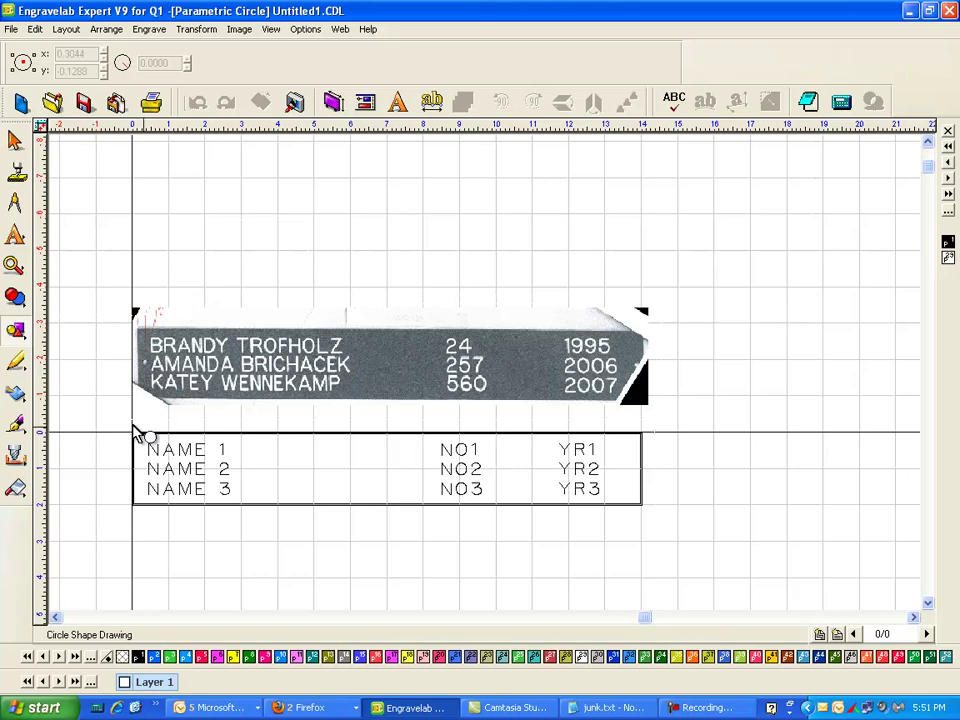
drag(102, 396, 107, 397)
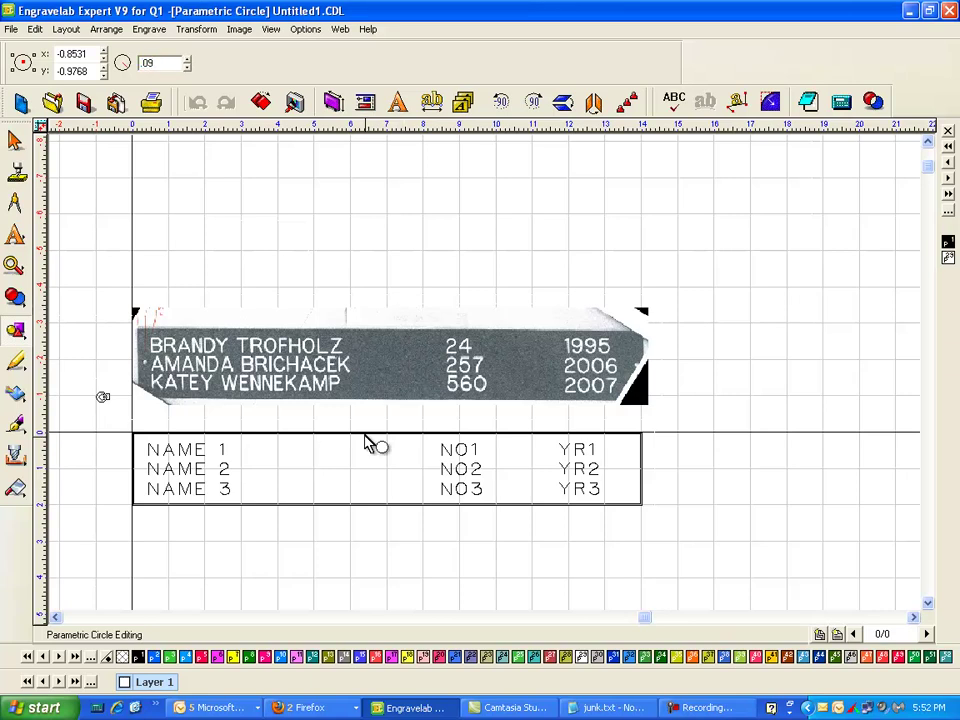
click(15, 140)
drag(101, 397, 143, 468)
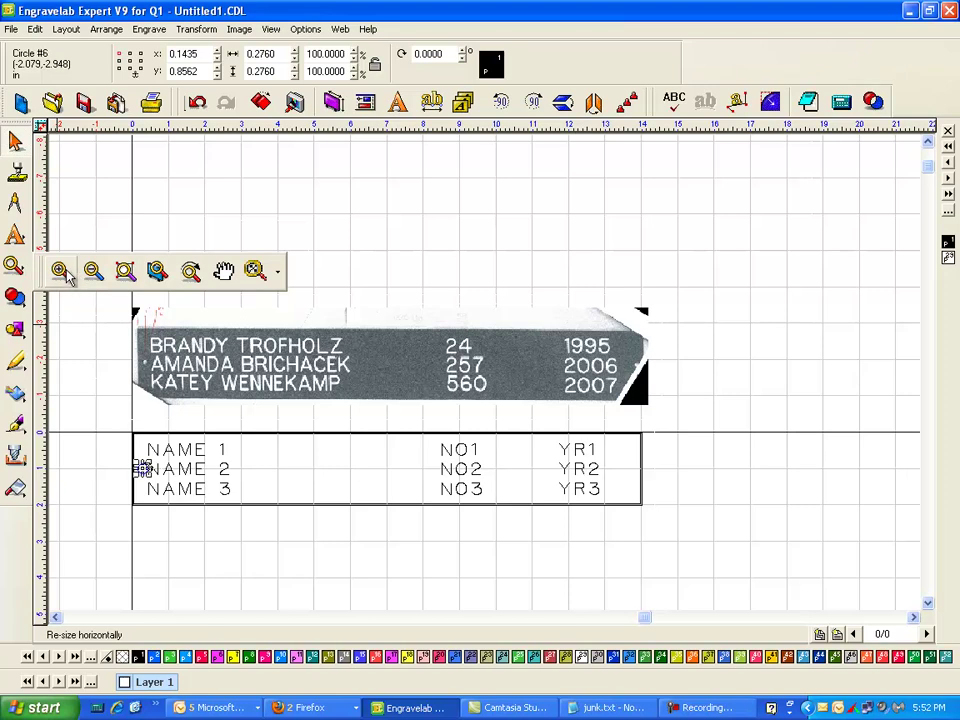
click(60, 272)
drag(101, 420, 229, 520)
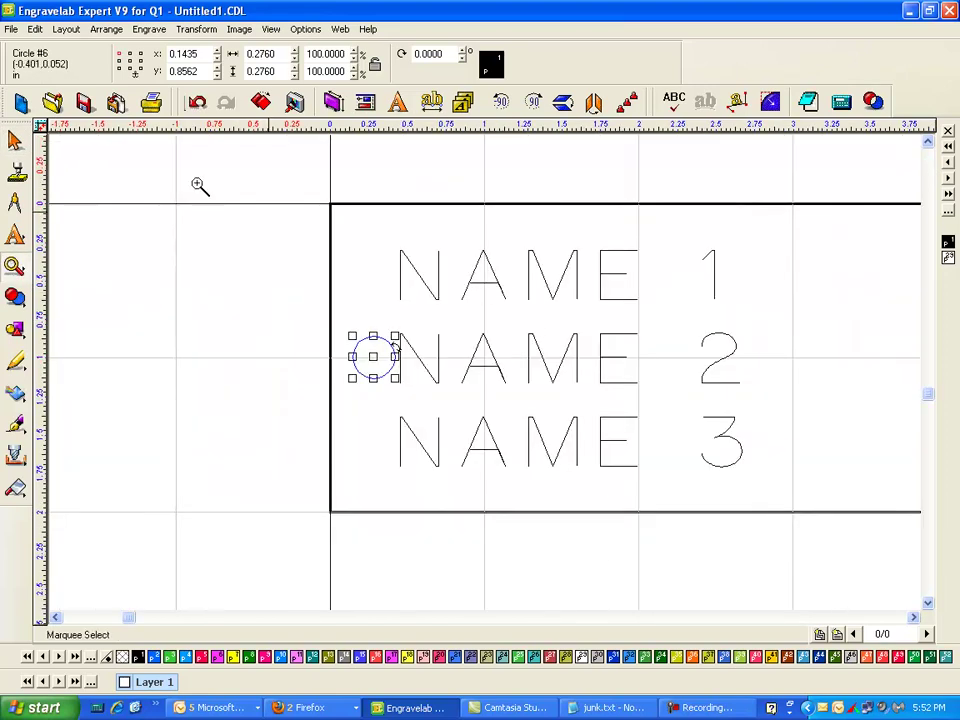
click(15, 140)
drag(372, 357, 361, 357)
Size the circle to 0.125 and position its centre at X 0.25, Y 1.0.
click(261, 54)
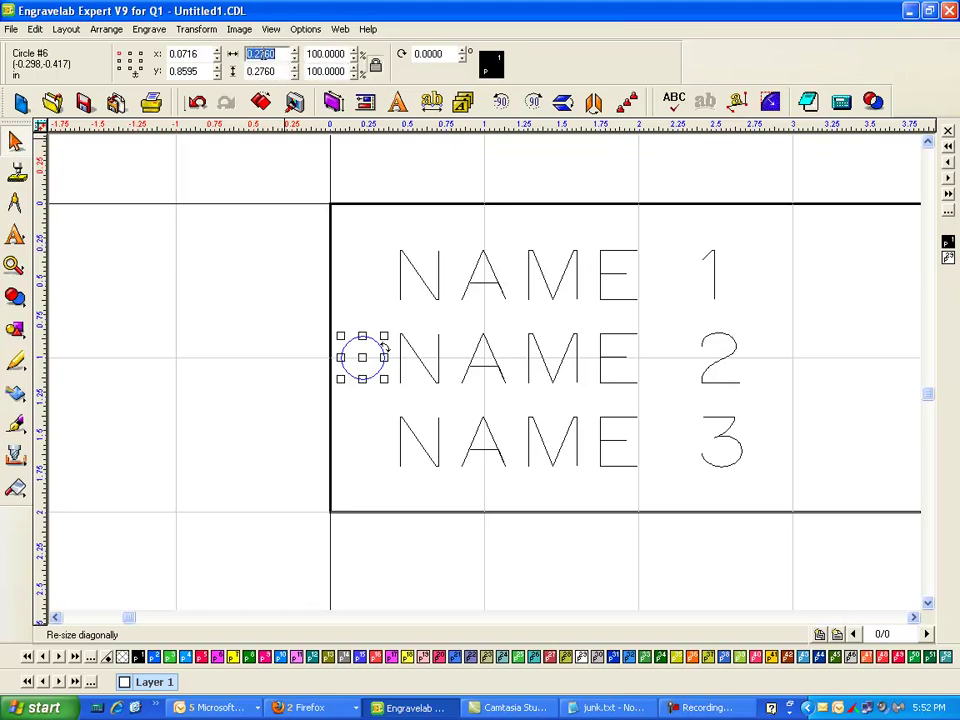
text(.125)
key(Return)
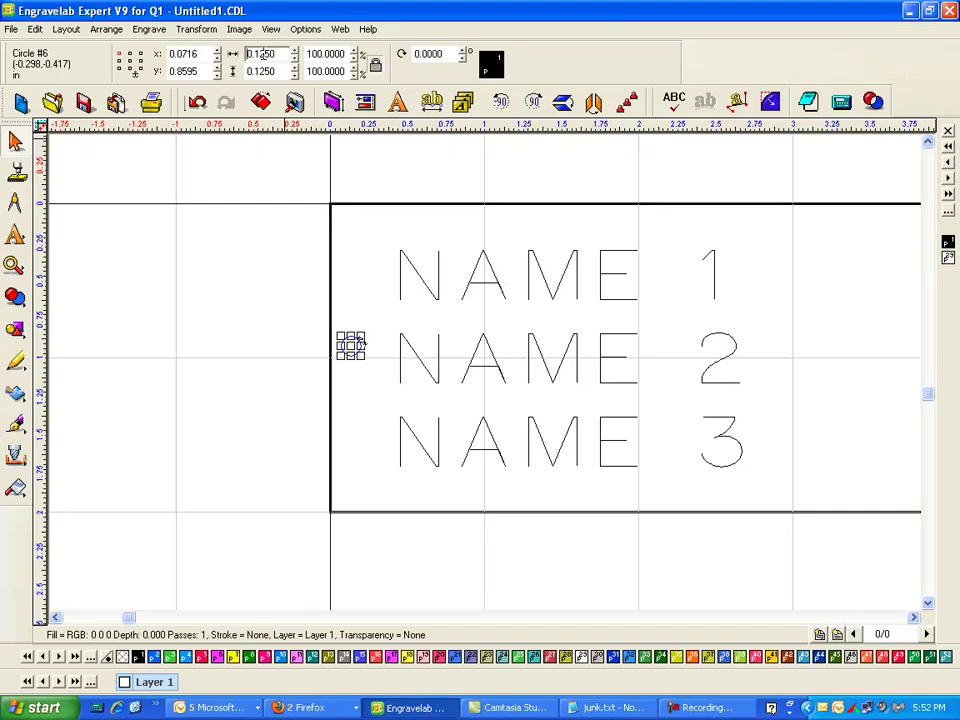
click(130, 62)
double_click(186, 54)
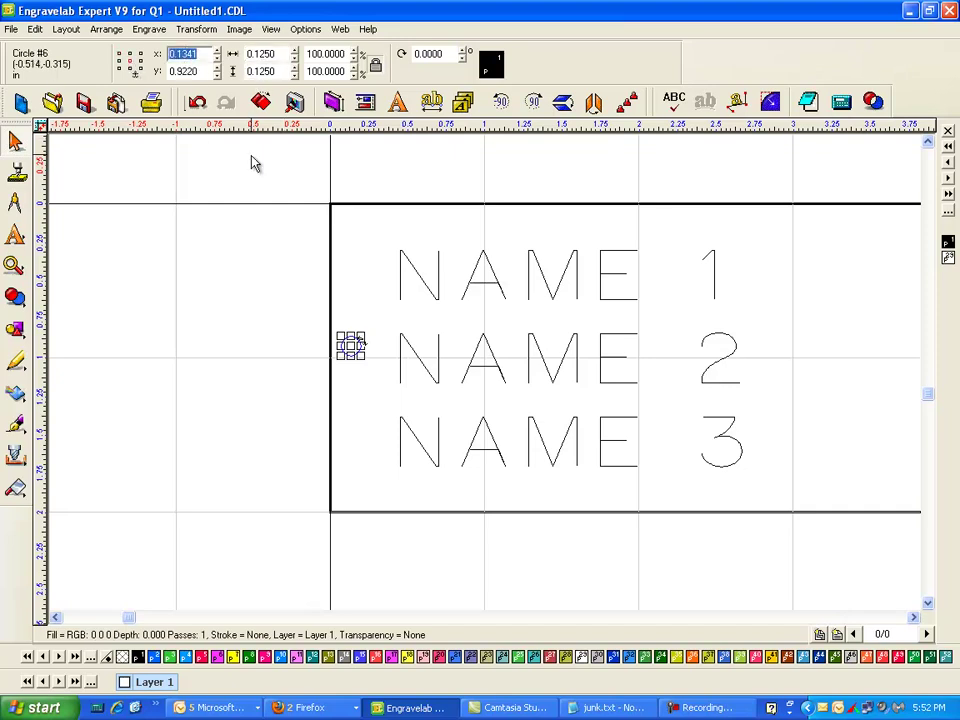
text(.25)
key(Return)
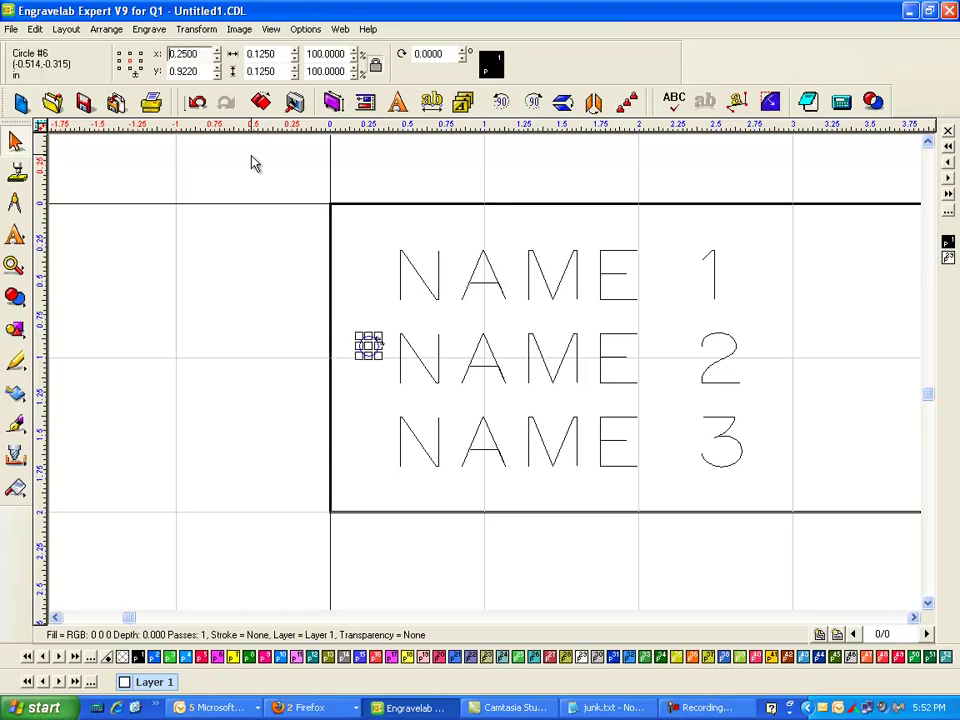
double_click(183, 71)
text(1)
key(Return)
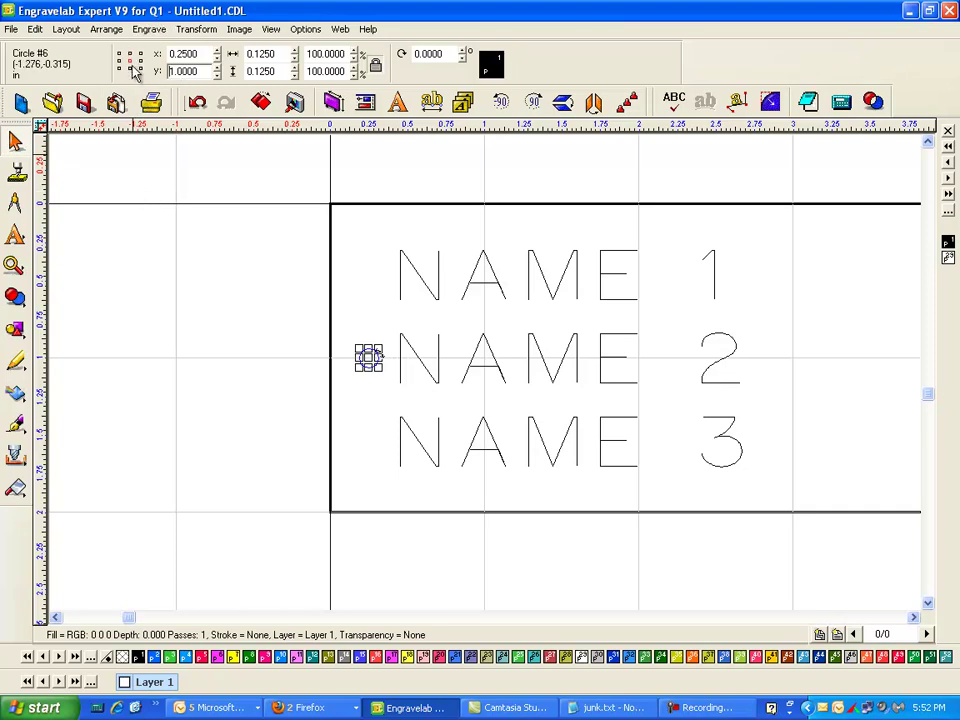
Deselect and then reselect the small 0.125 circle.
click(255, 340)
drag(276, 315, 414, 426)
scroll(521, 360, down, 3)
click(913, 618)
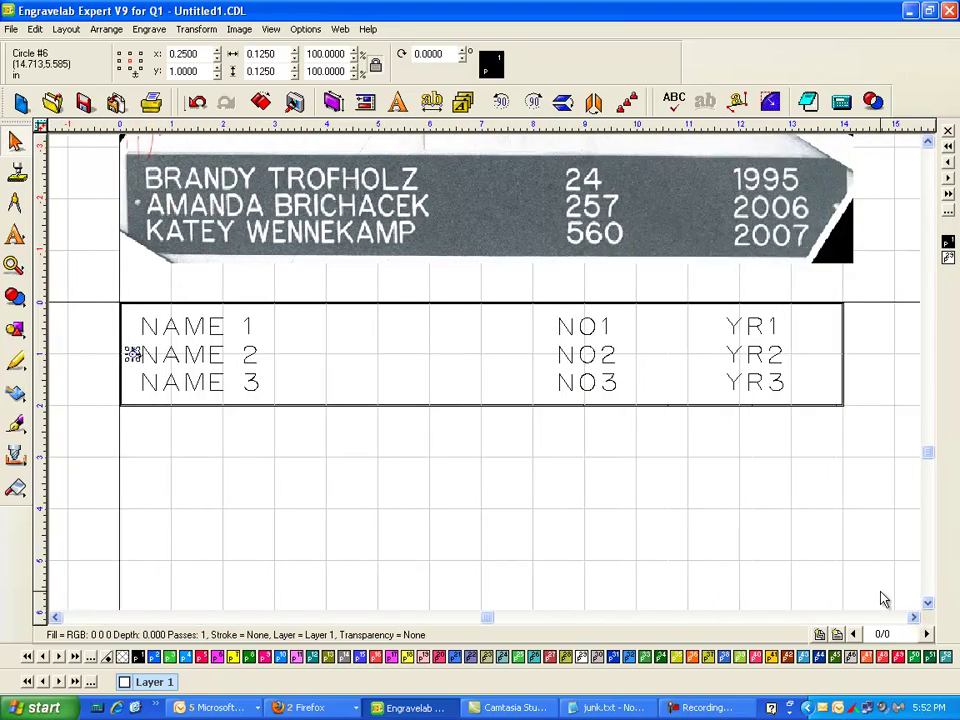
Duplicate the left-hand 0.125-inch circle, move the copy right past YR2 and set X to 14.
key(ctrl+j)
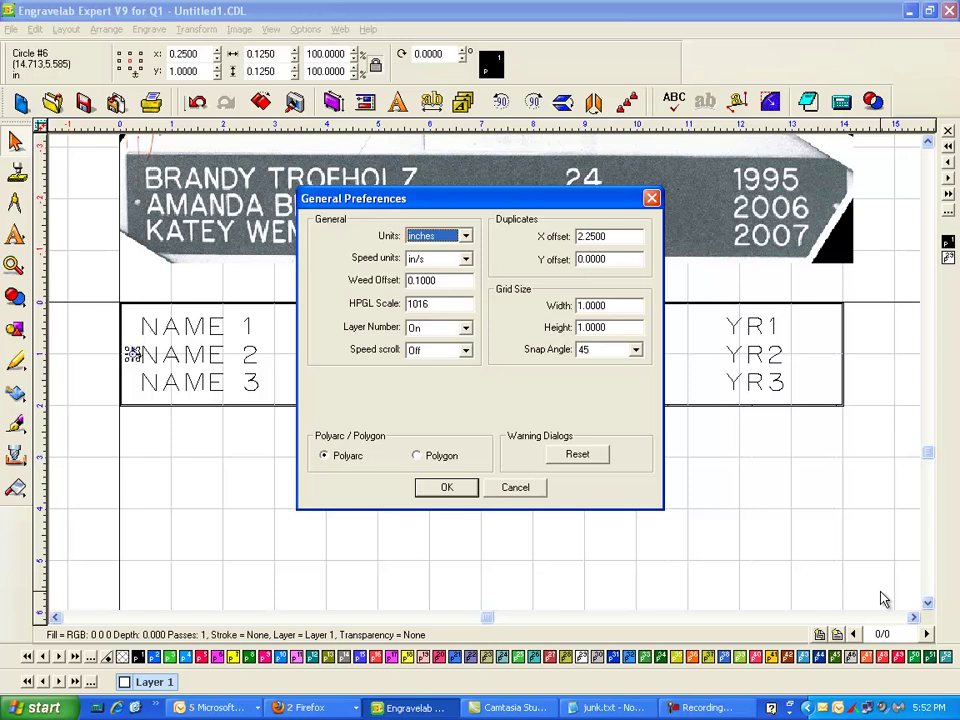
click(446, 489)
key(Tab)
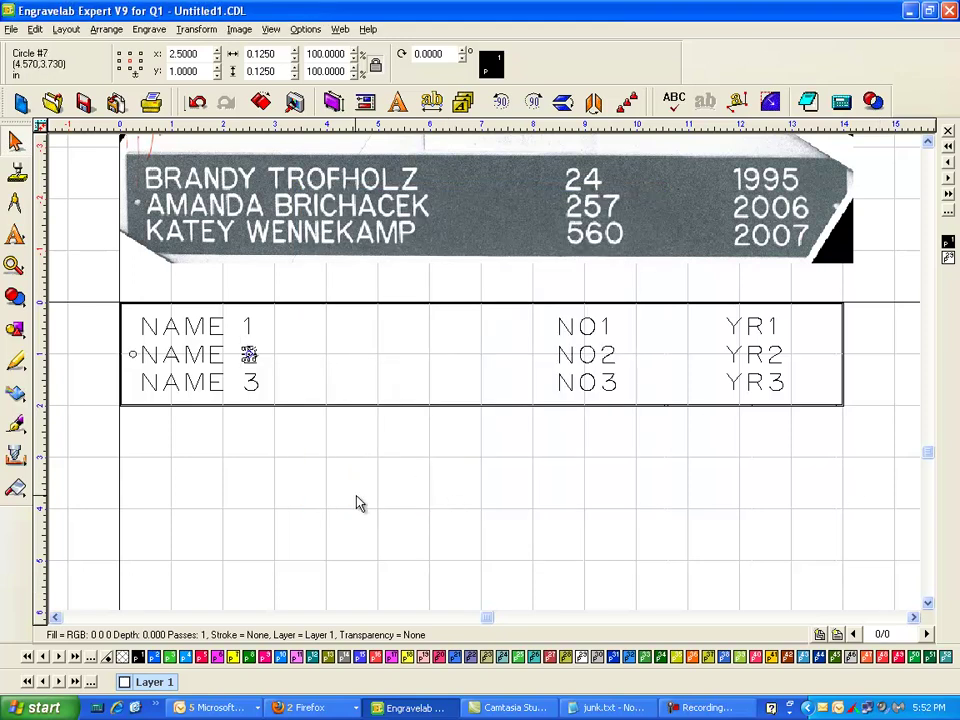
key(Right)
key(Right)
key(Right)
key(Right)
key(Right)
key(Right)
key(Right)
key(Right)
key(Right)
key(Right)
key(Right)
key(Right)
key(Right)
key(Right)
key(Right)
key(Right)
key(Right)
key(Right)
key(Right)
key(Right)
key(Right)
key(Right)
key(Right)
key(Right)
key(Right)
key(Right)
key(Right)
key(Right)
key(Right)
key(Right)
key(Right)
key(Right)
key(Right)
key(Right)
key(Right)
key(Right)
key(Right)
key(Right)
key(Right)
key(Right)
key(Right)
key(Right)
key(Right)
key(Right)
key(Right)
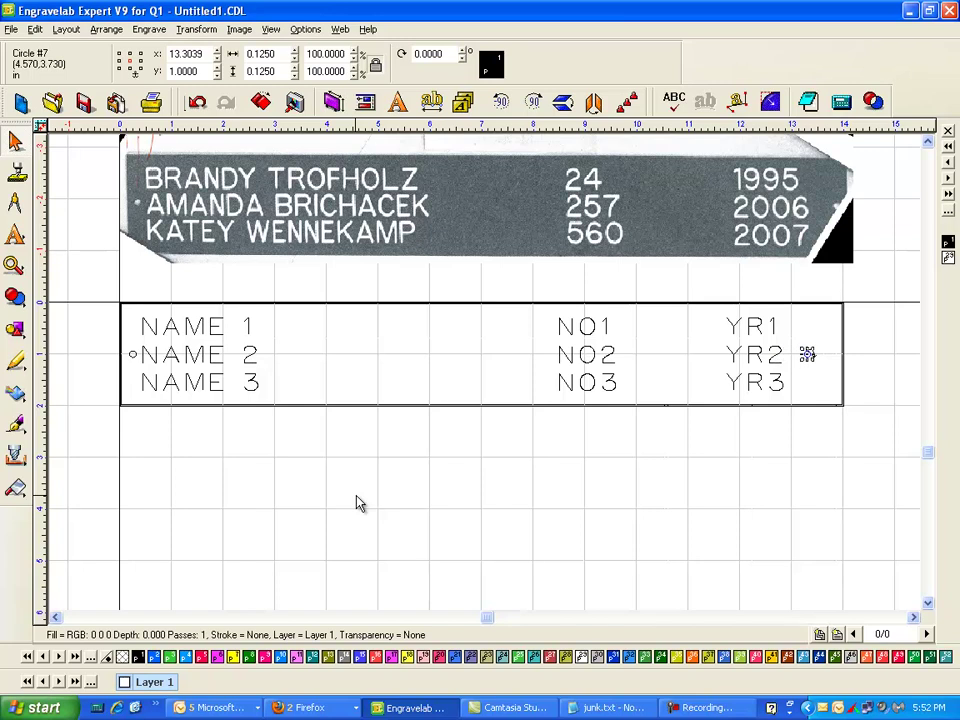
key(Right)
key(Right)
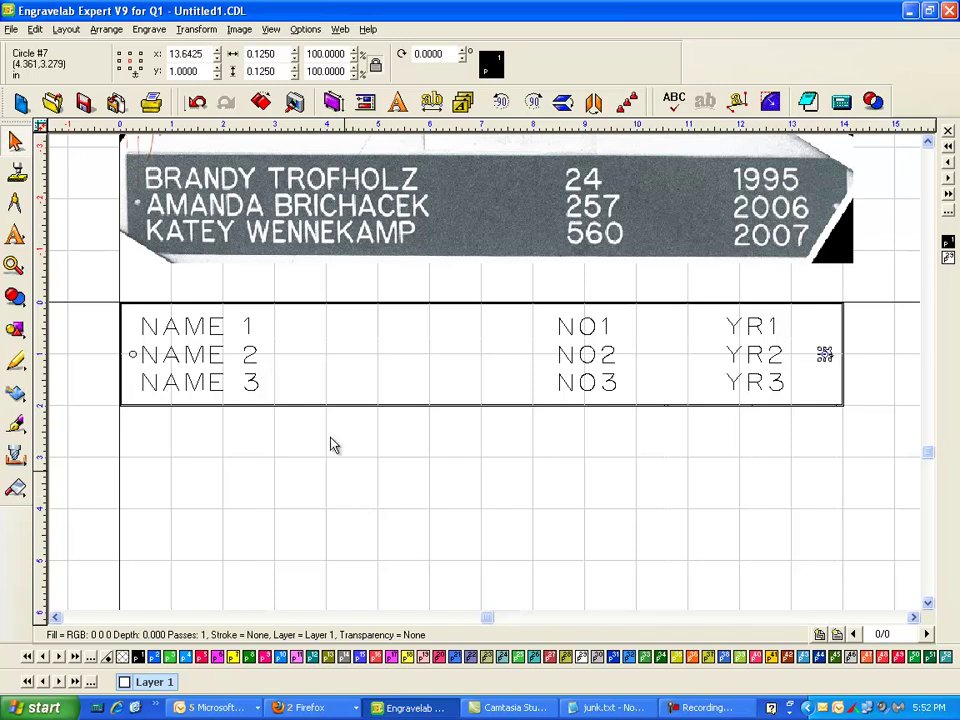
double_click(186, 54)
text(14)
key(Return)
Correct the copy's X position to 13.75 and fit the whole design in view.
double_click(204, 52)
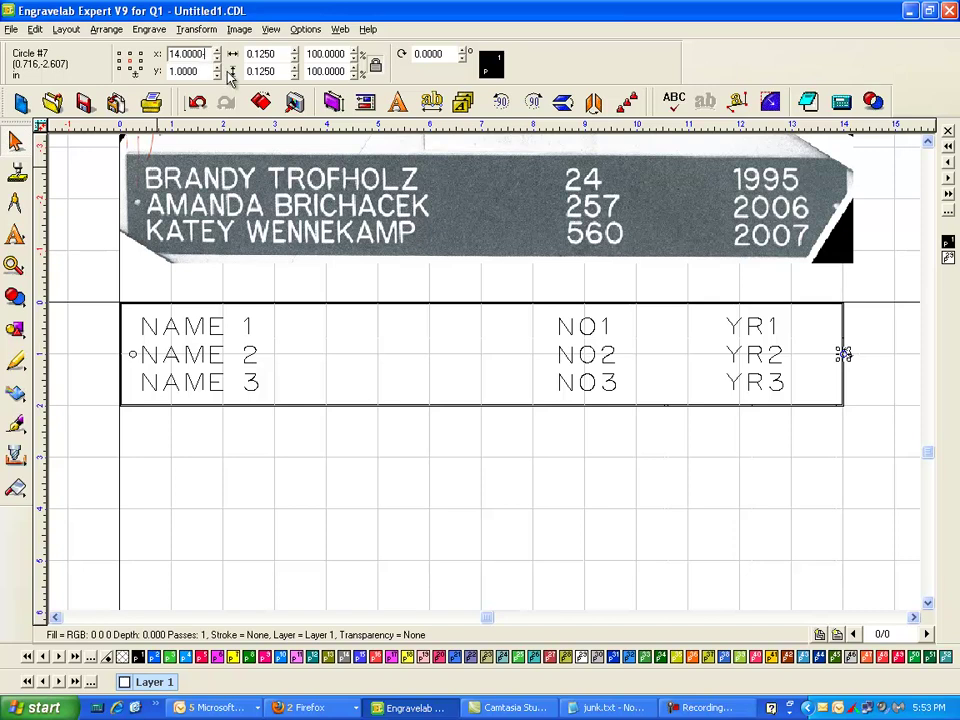
text(11)
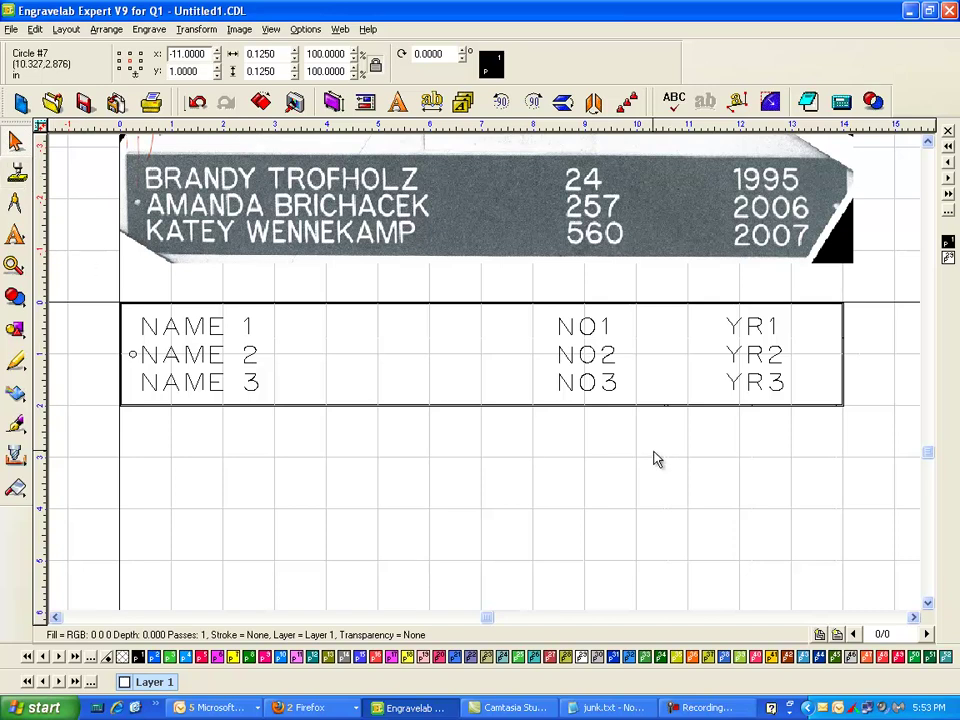
key(ctrl+z)
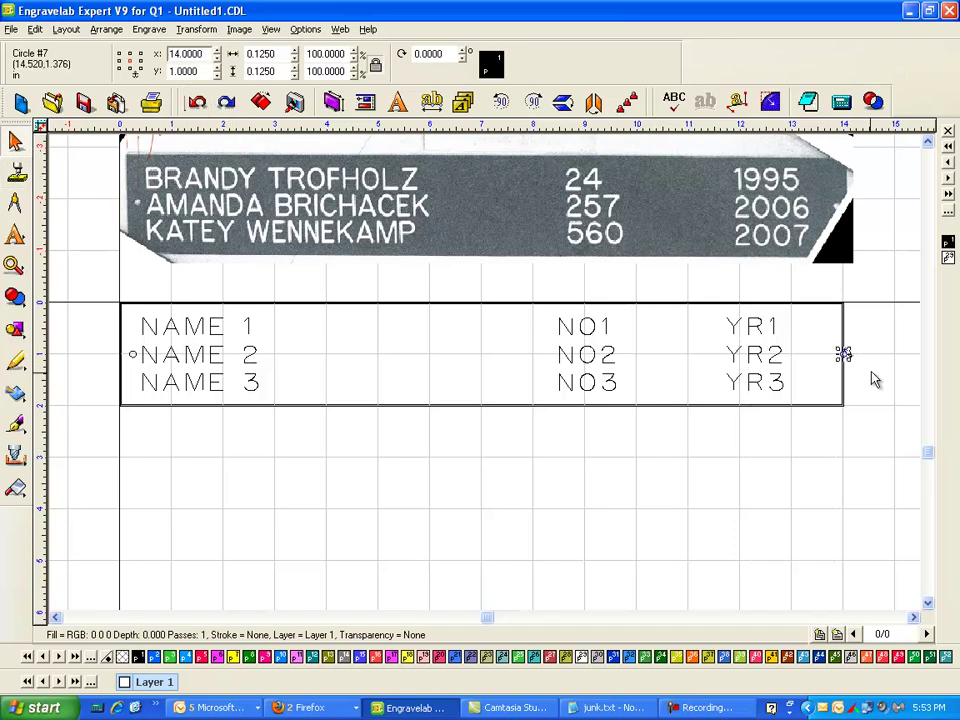
click(864, 378)
click(848, 354)
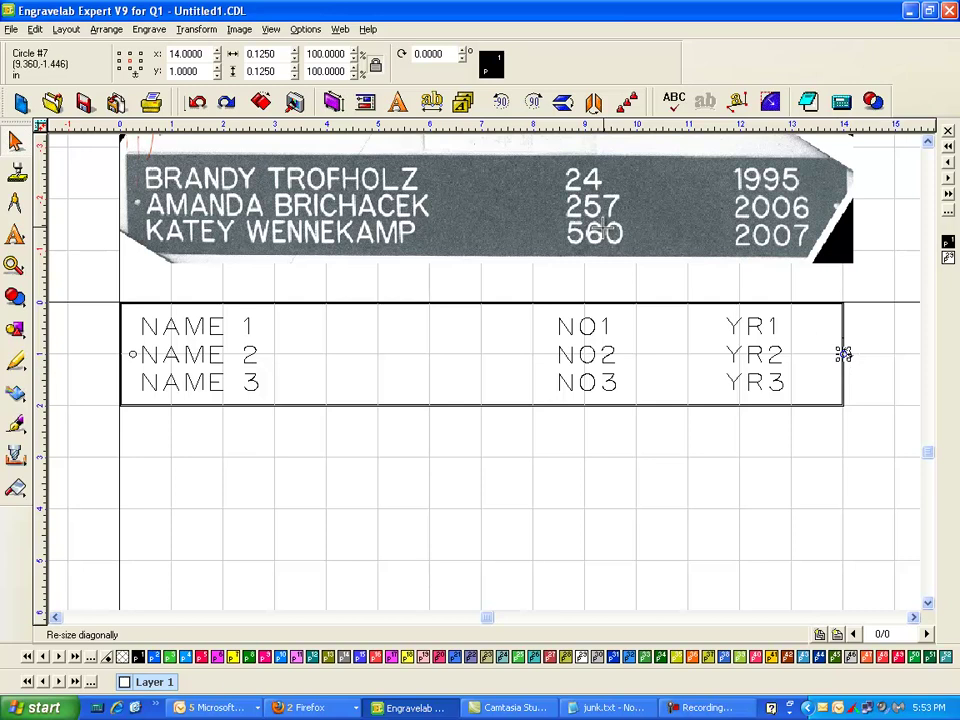
double_click(188, 54)
click(206, 53)
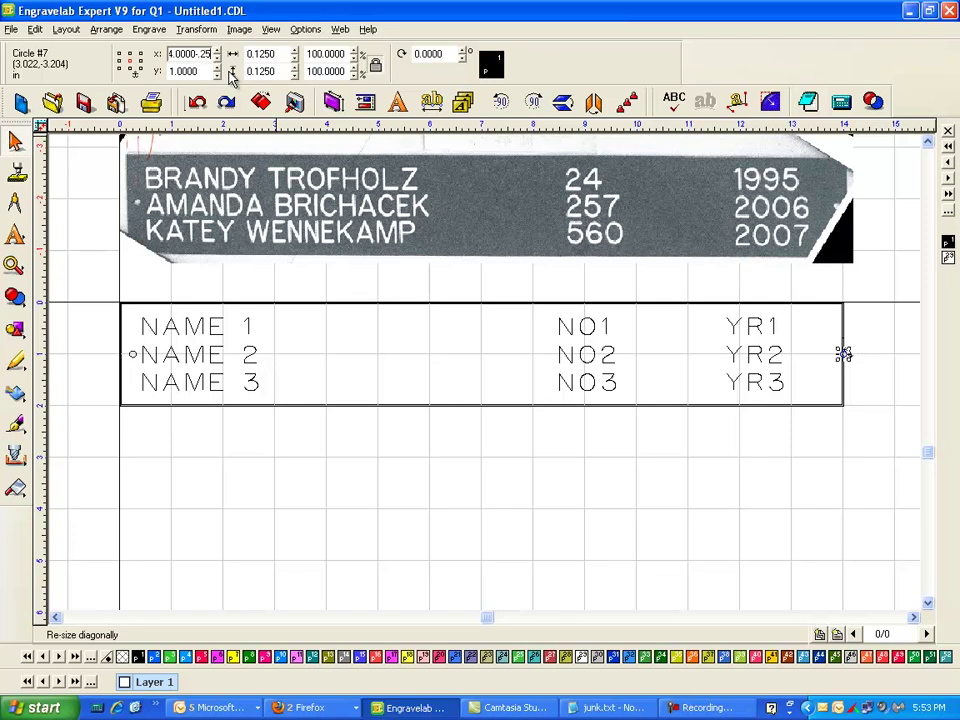
key(Return)
click(414, 618)
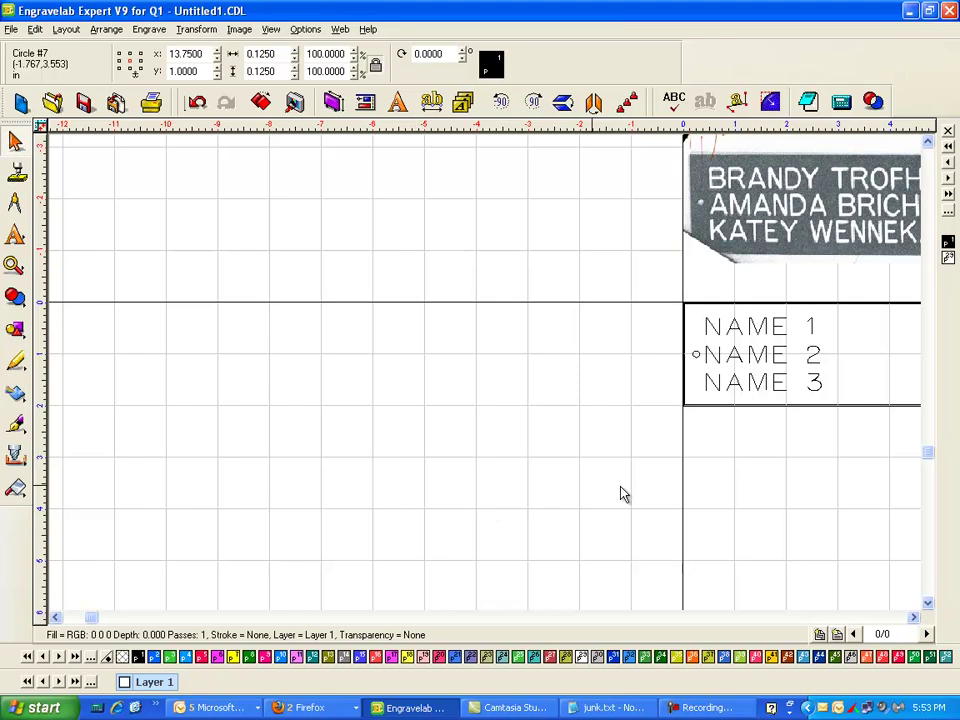
click(912, 618)
click(912, 618)
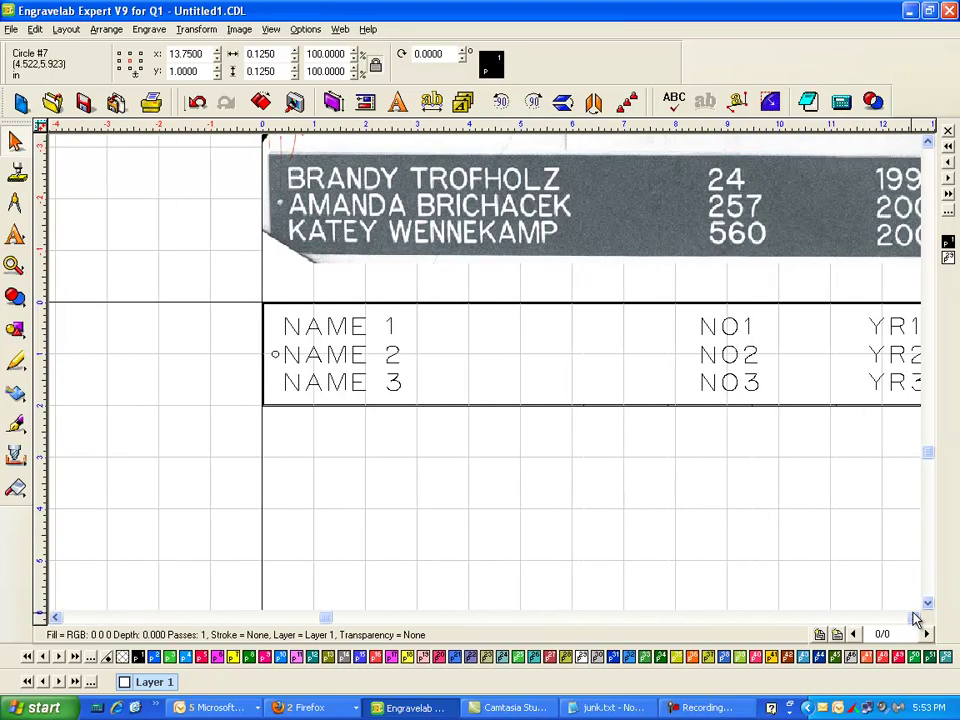
key(F4)
click(782, 554)
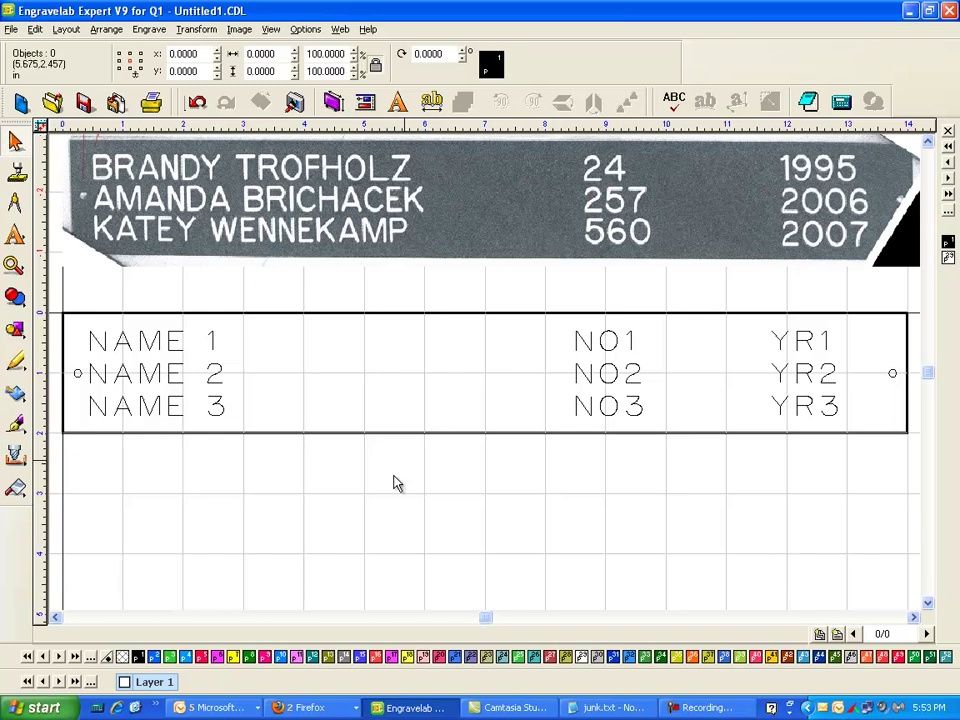
Inspect junk.txt's tab-separated name, number and year rows, check for a trailing empty line, then close Notepad.
click(601, 708)
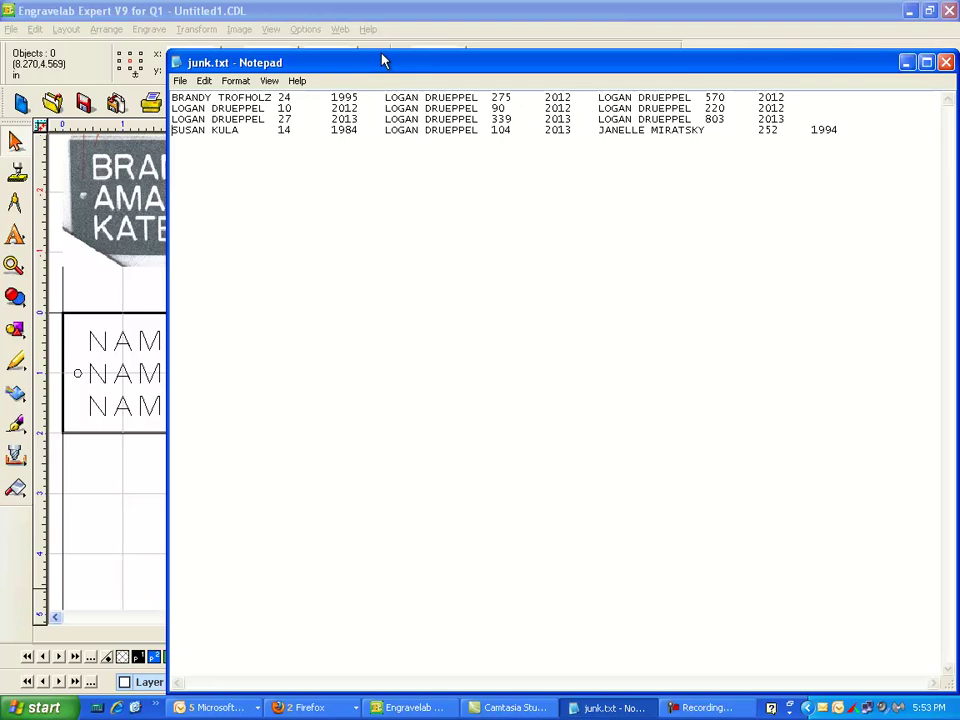
drag(381, 58, 276, 84)
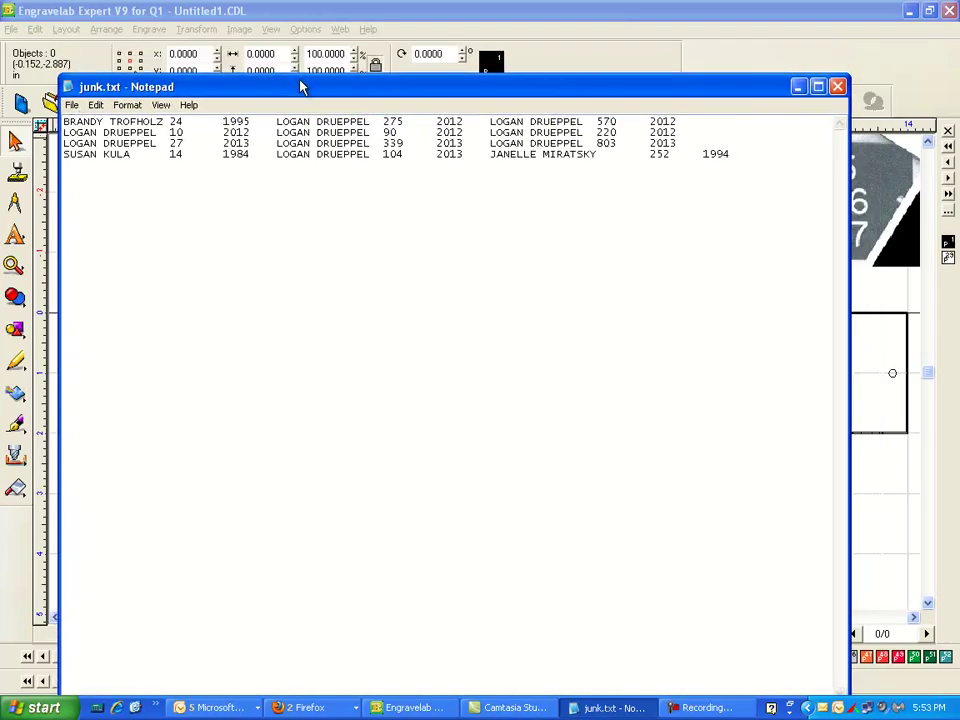
drag(300, 86, 325, 262)
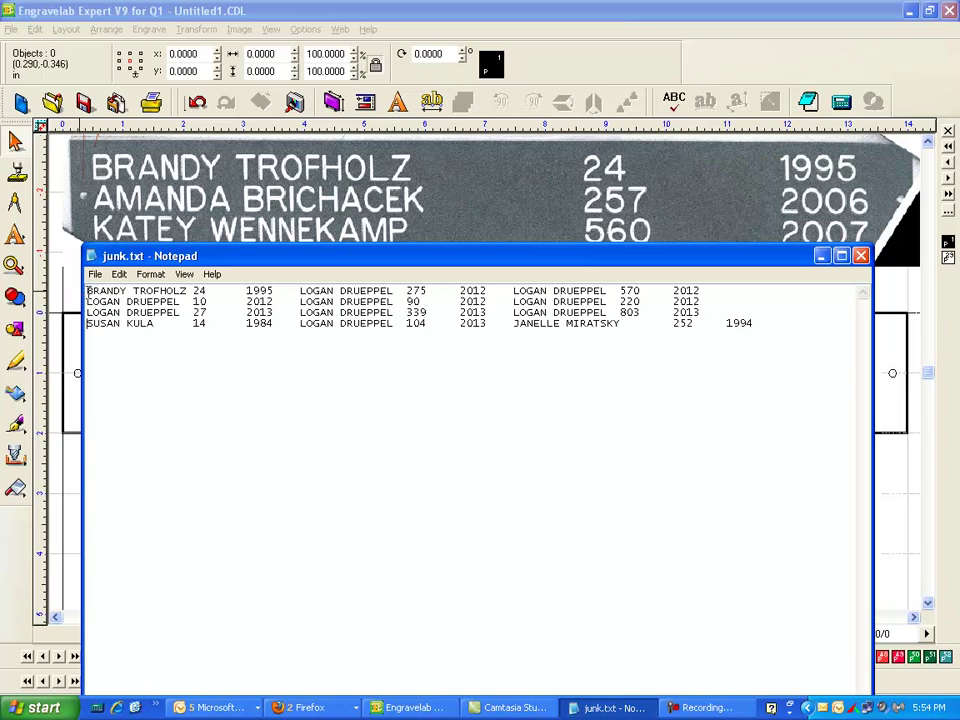
drag(88, 291, 740, 292)
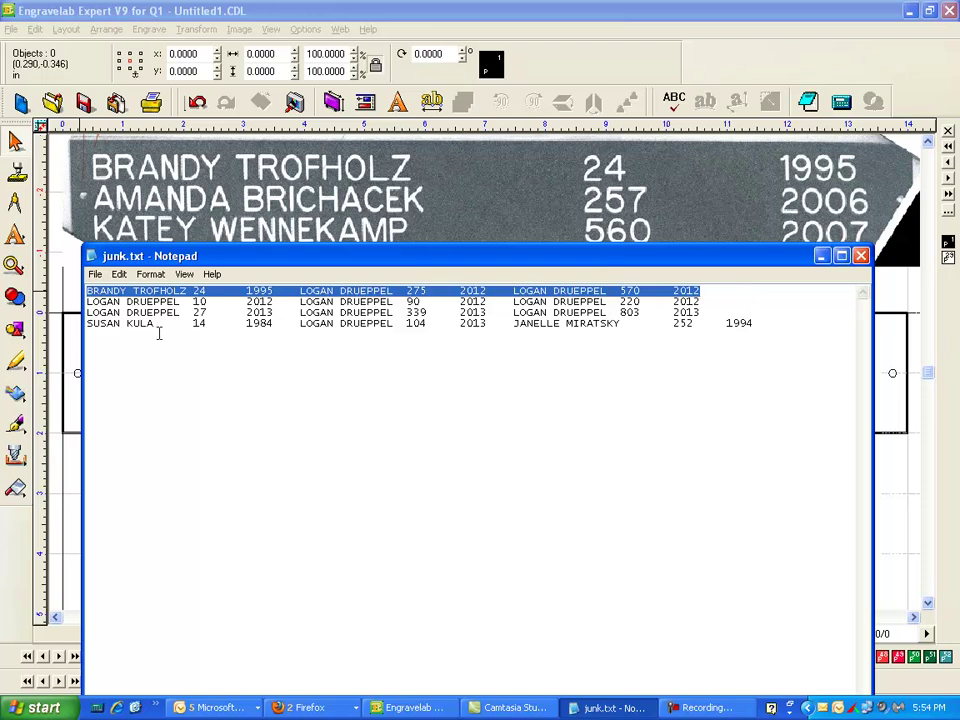
click(142, 303)
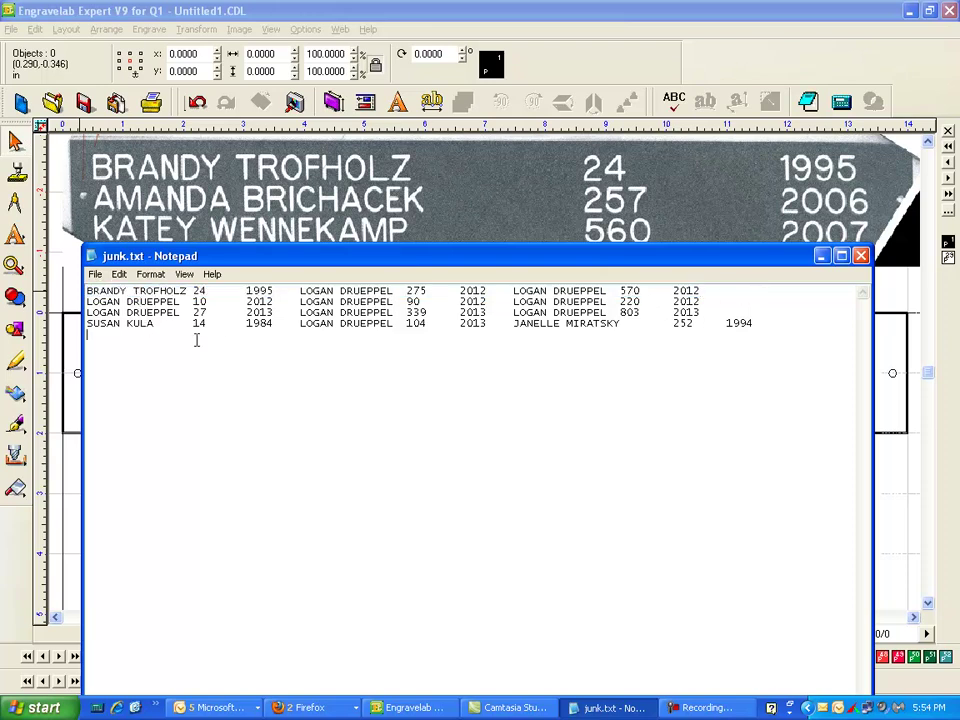
click(384, 546)
click(862, 258)
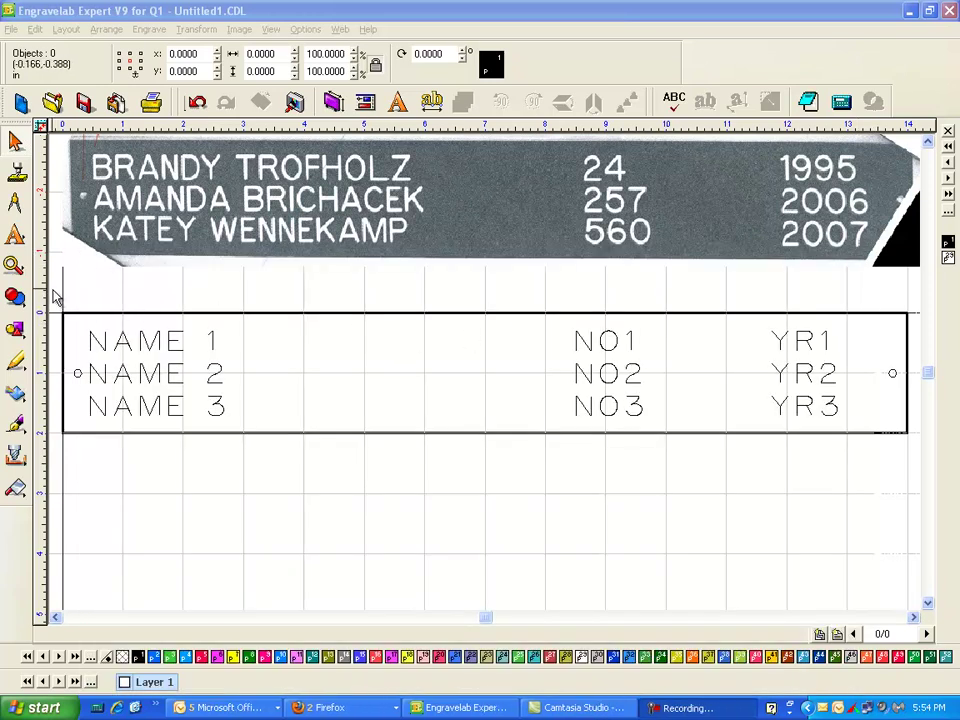
Colour the plate's outer rectangle olive.
drag(50, 289, 937, 494)
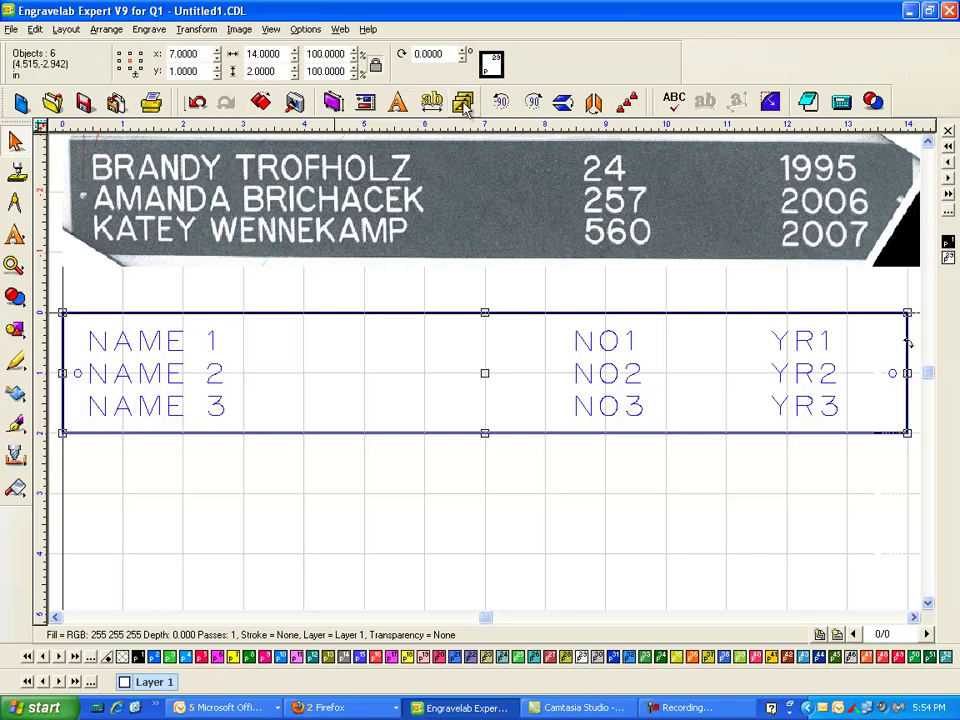
click(193, 296)
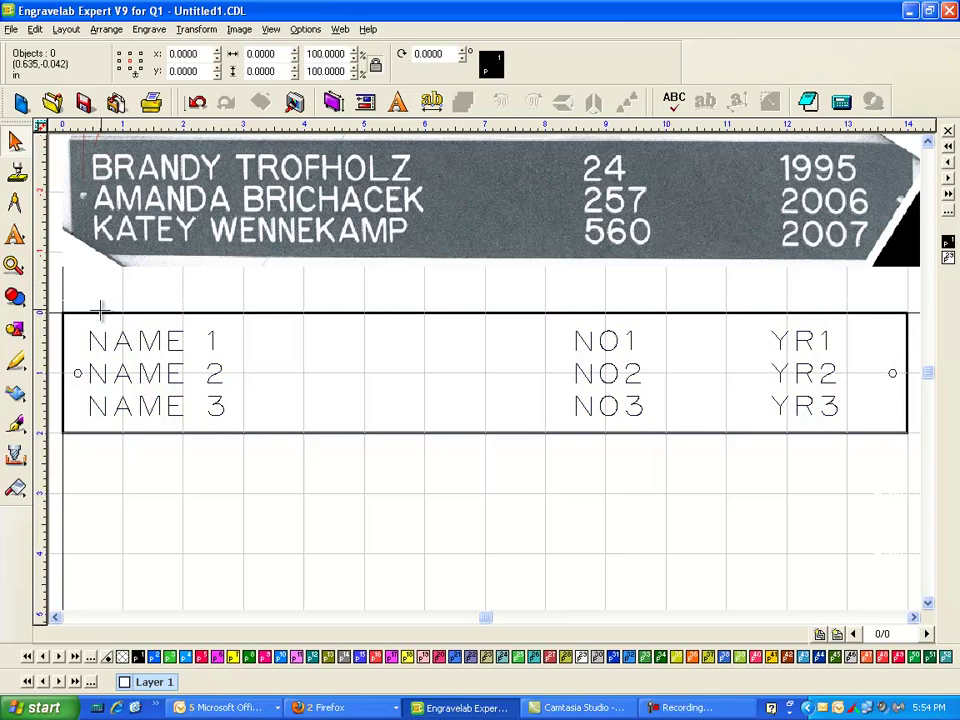
click(100, 312)
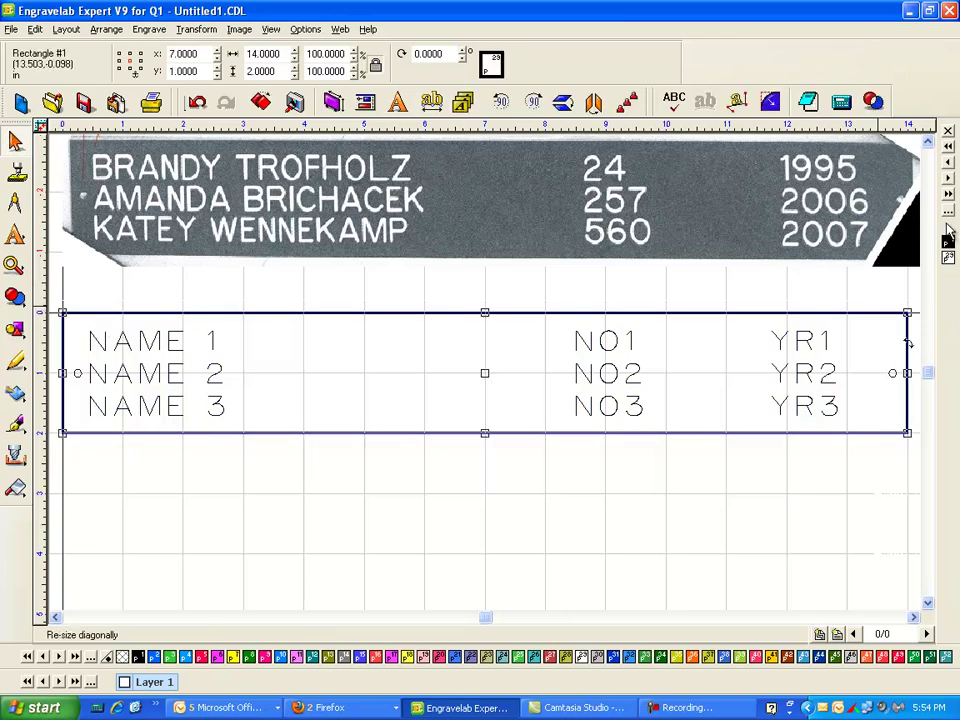
click(333, 656)
click(306, 490)
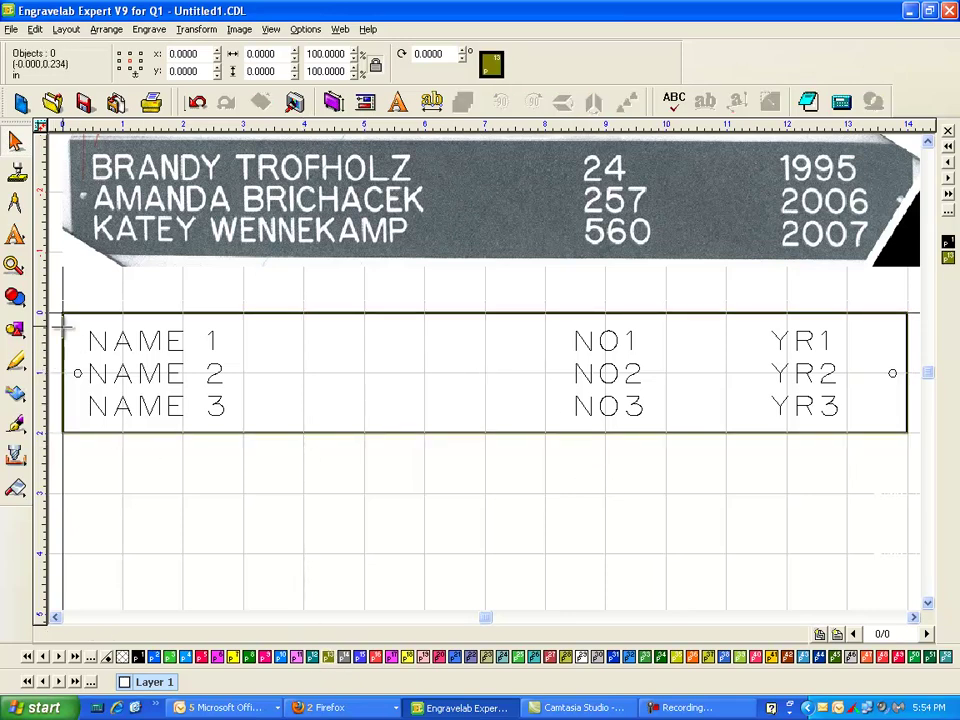
Colour both small circles beside NAME 2 and YR2 red.
drag(52, 298, 96, 407)
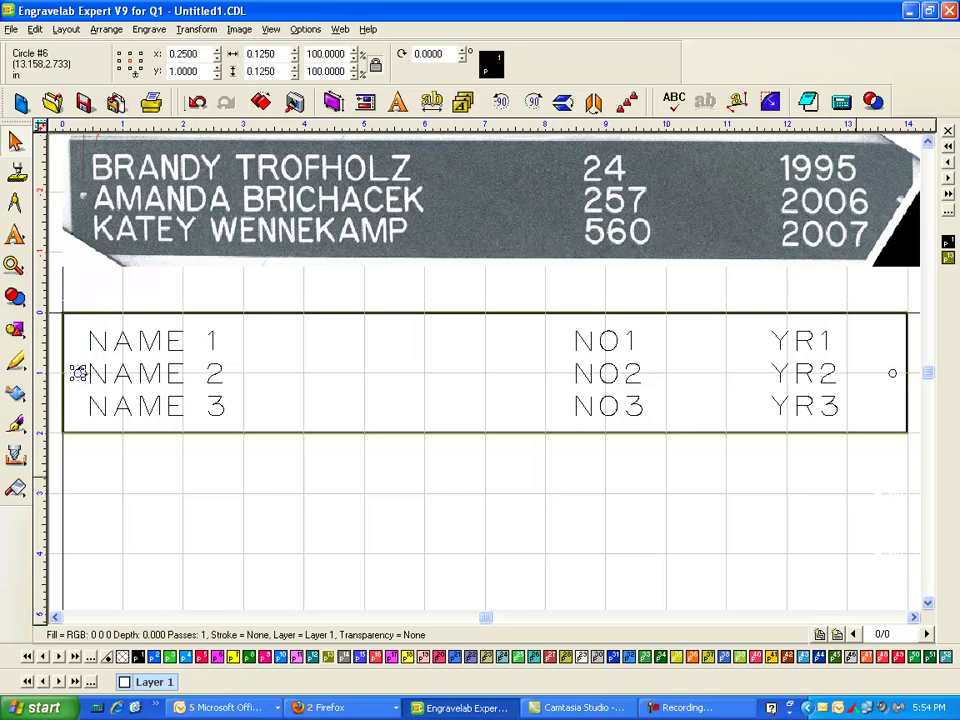
drag(879, 296, 922, 428)
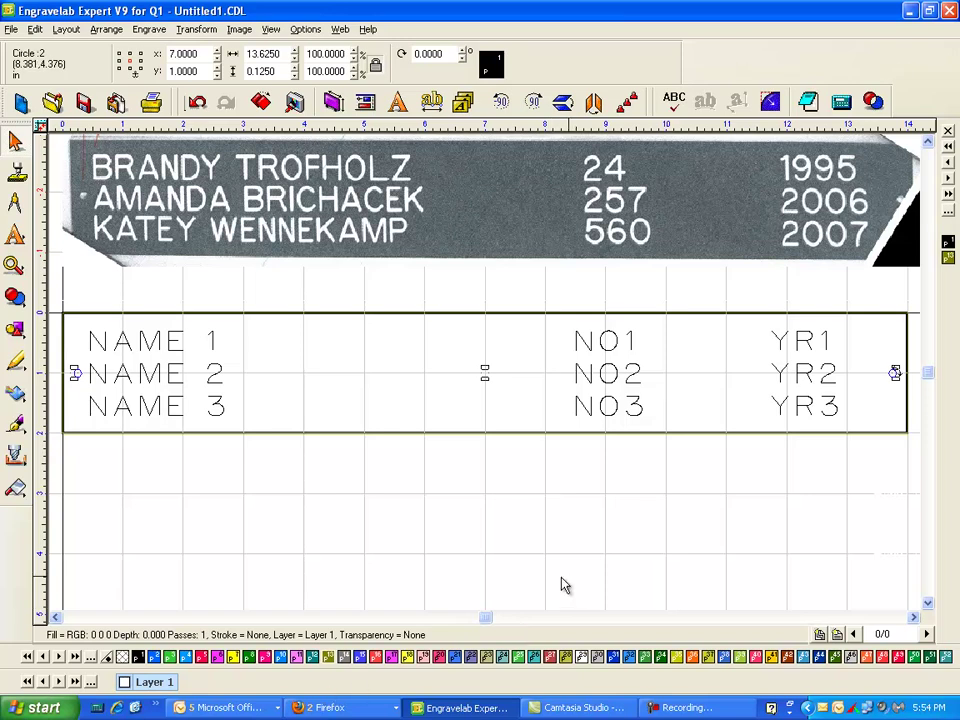
click(201, 657)
click(242, 597)
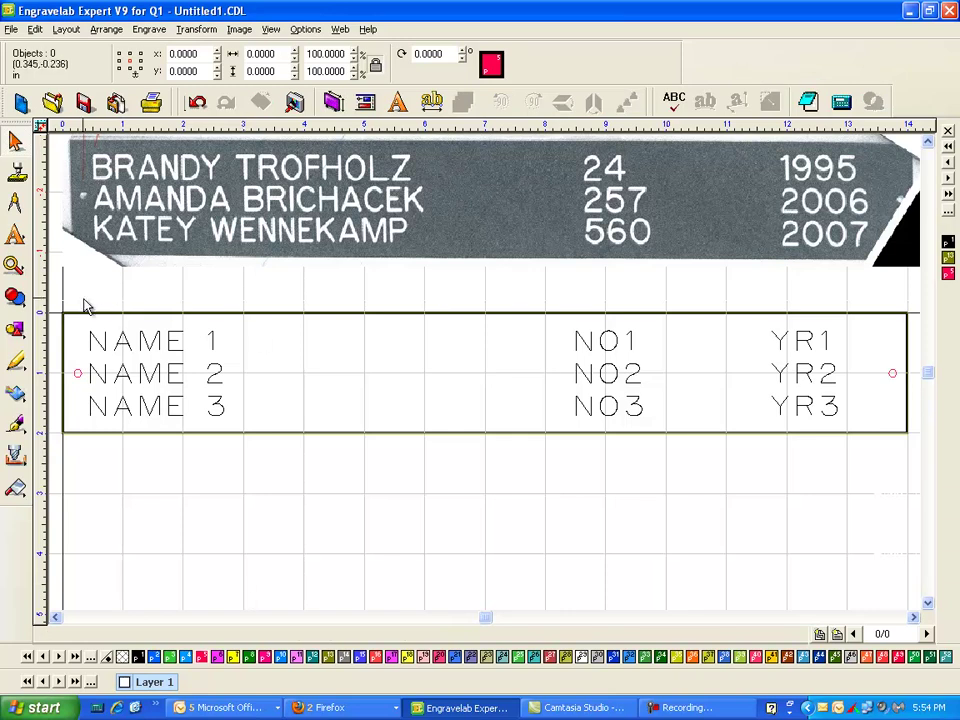
drag(84, 305, 864, 488)
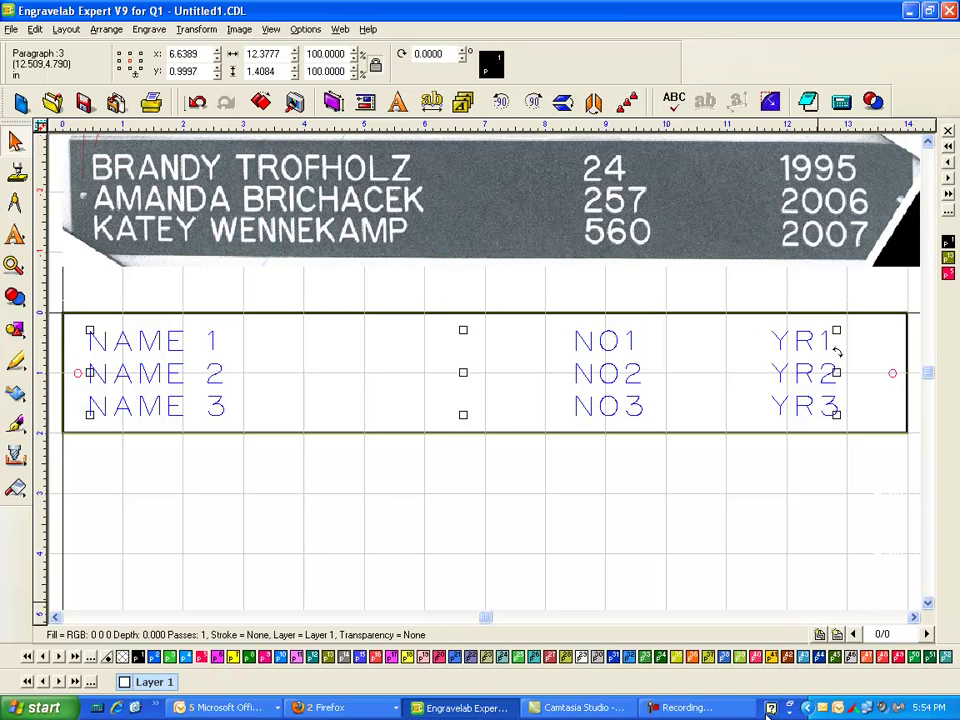
Calculate .375 / 8 (0.047) in MiniCalc.
click(110, 707)
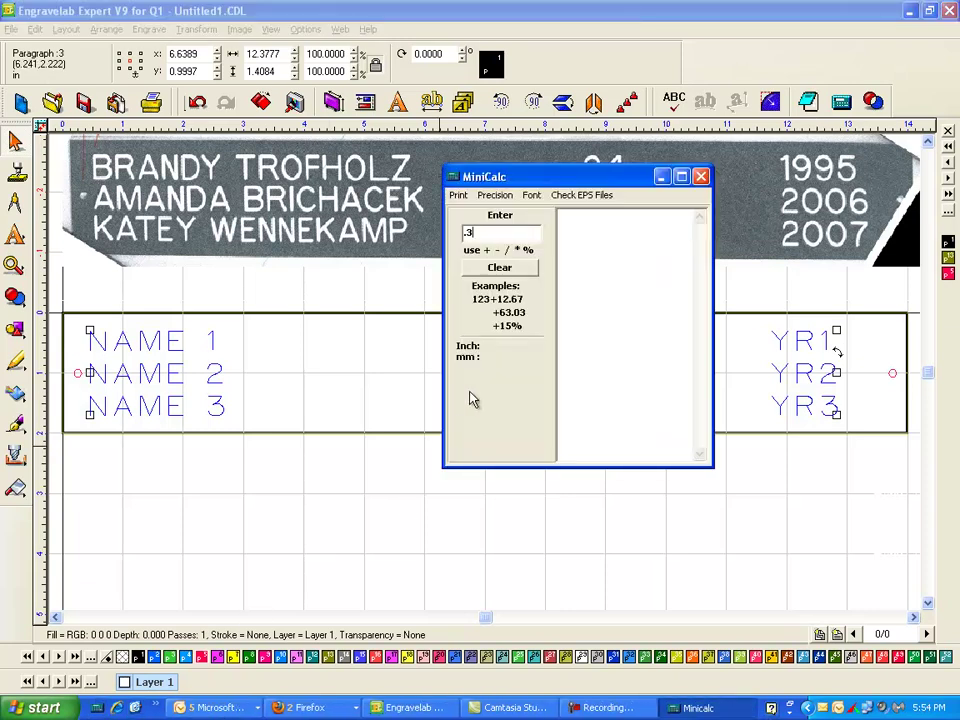
text(.375)
key(Return)
text(/ )
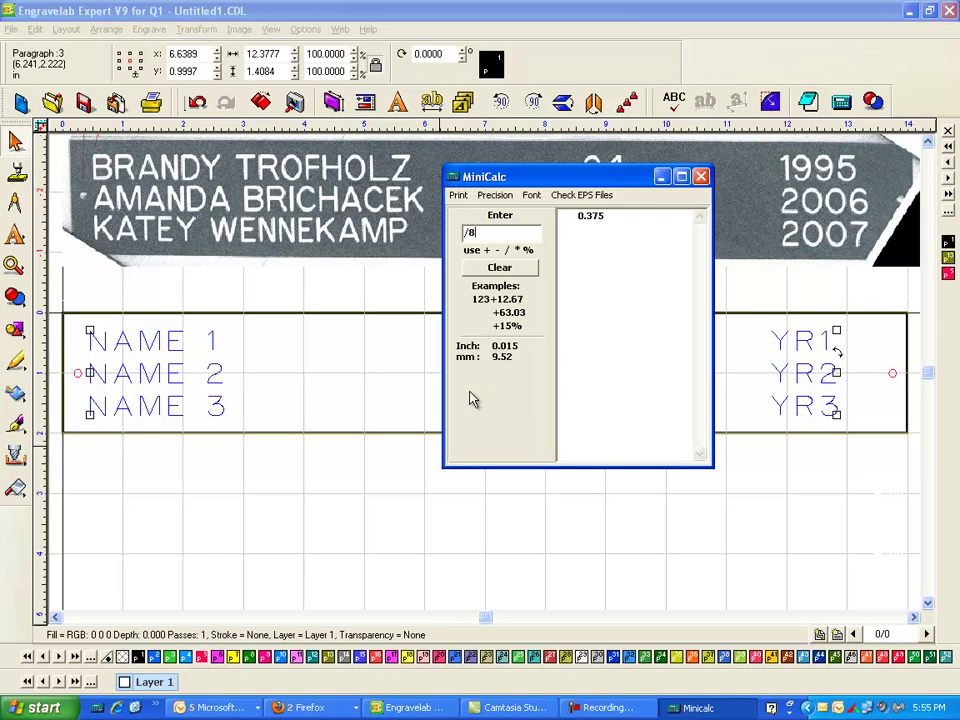
text(8)
key(Return)
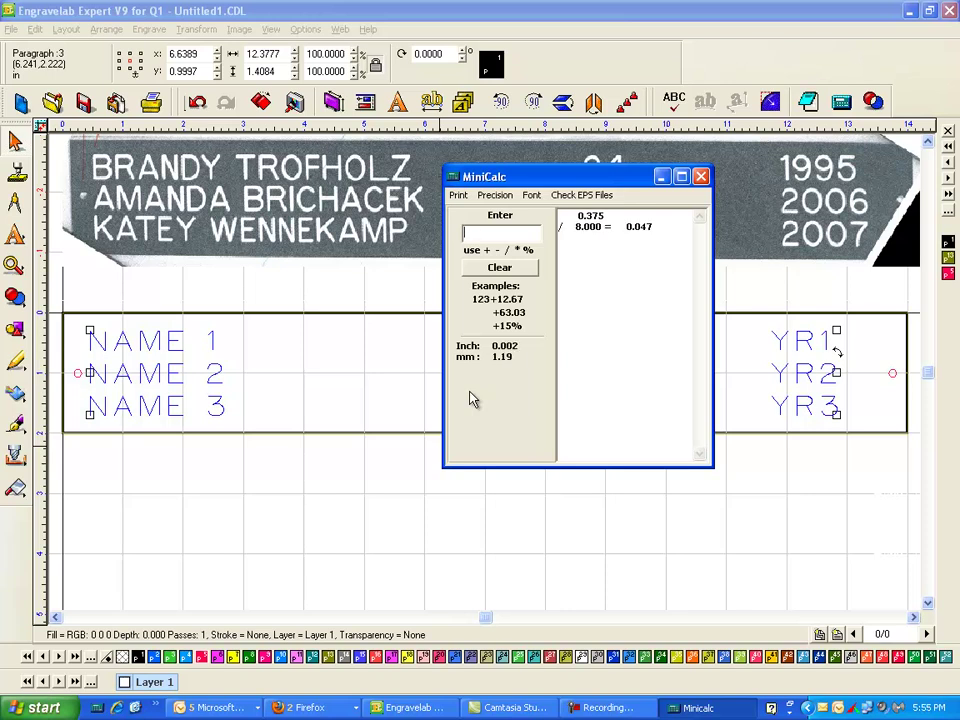
click(701, 176)
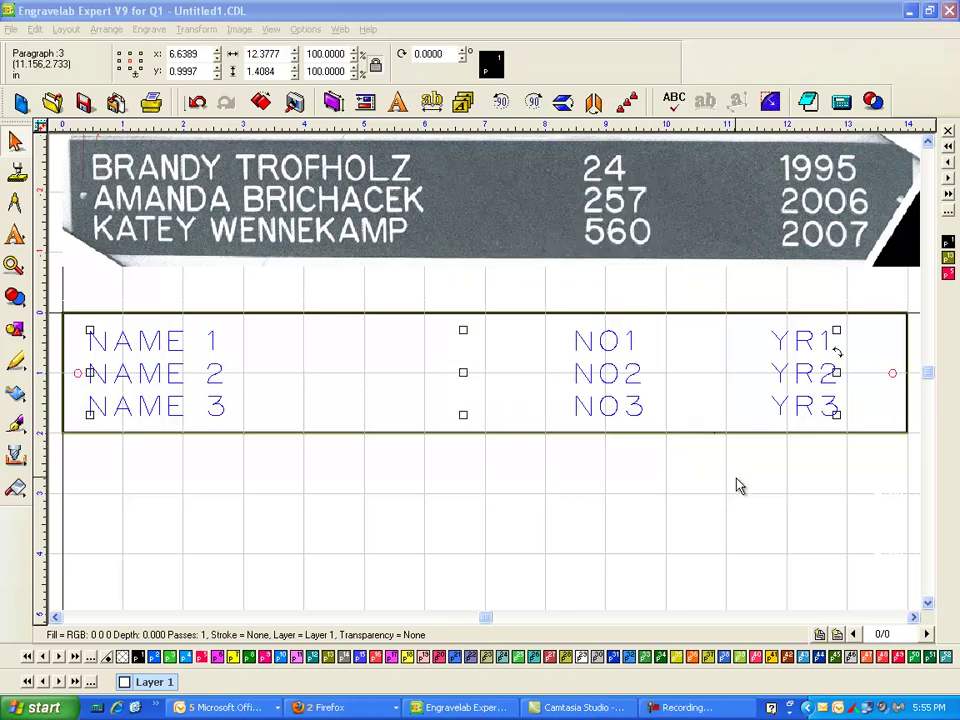
Colour the selected NAME, NO and YR text green (RGB 0 153 51).
click(914, 657)
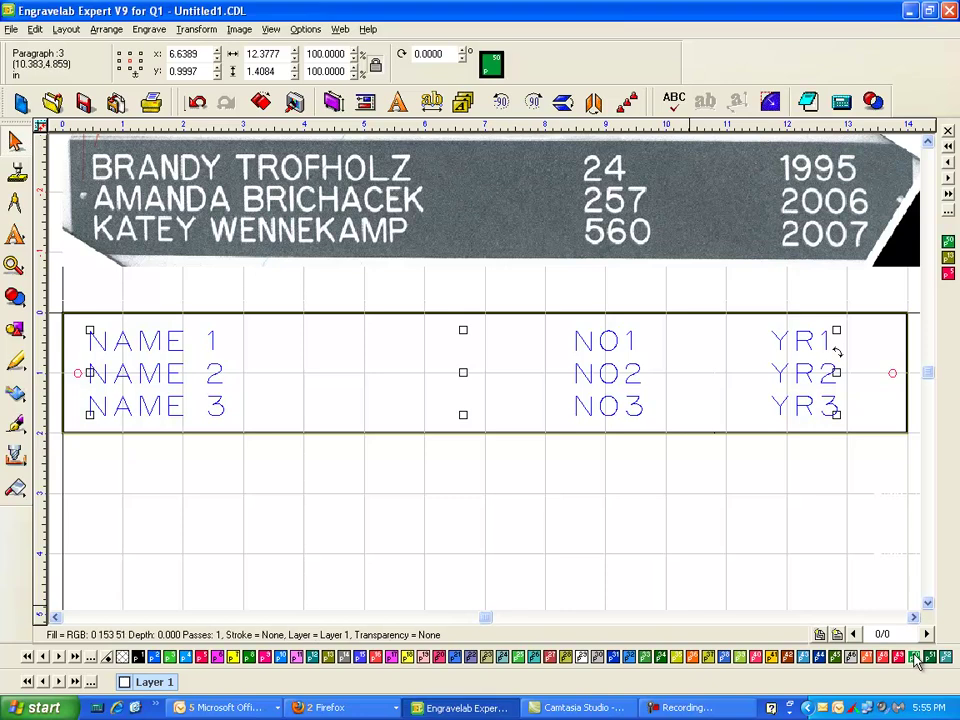
click(812, 464)
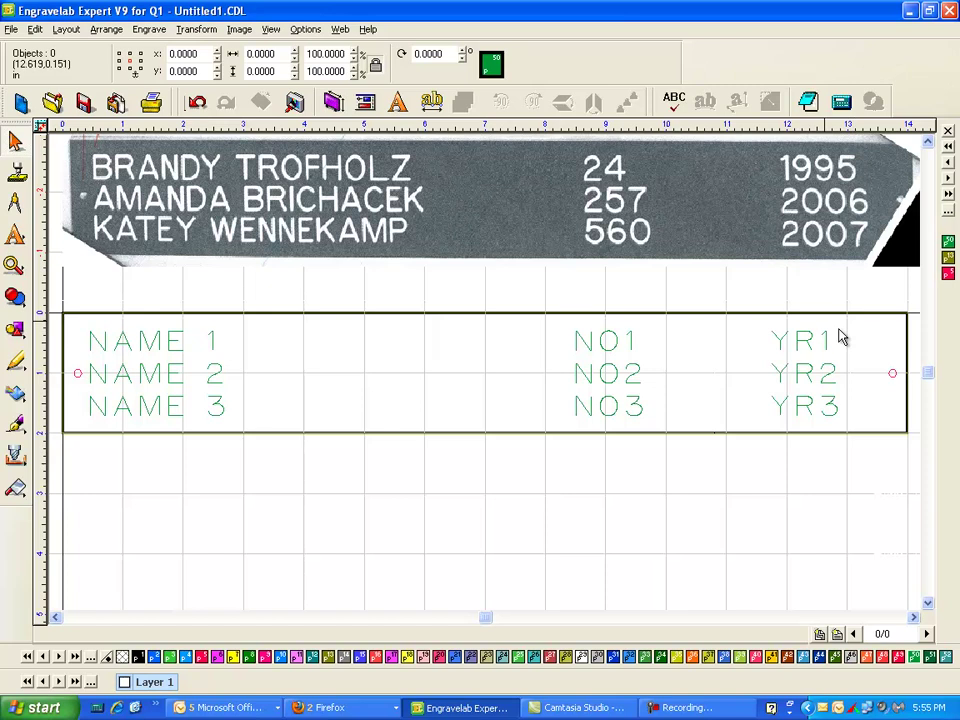
click(800, 341)
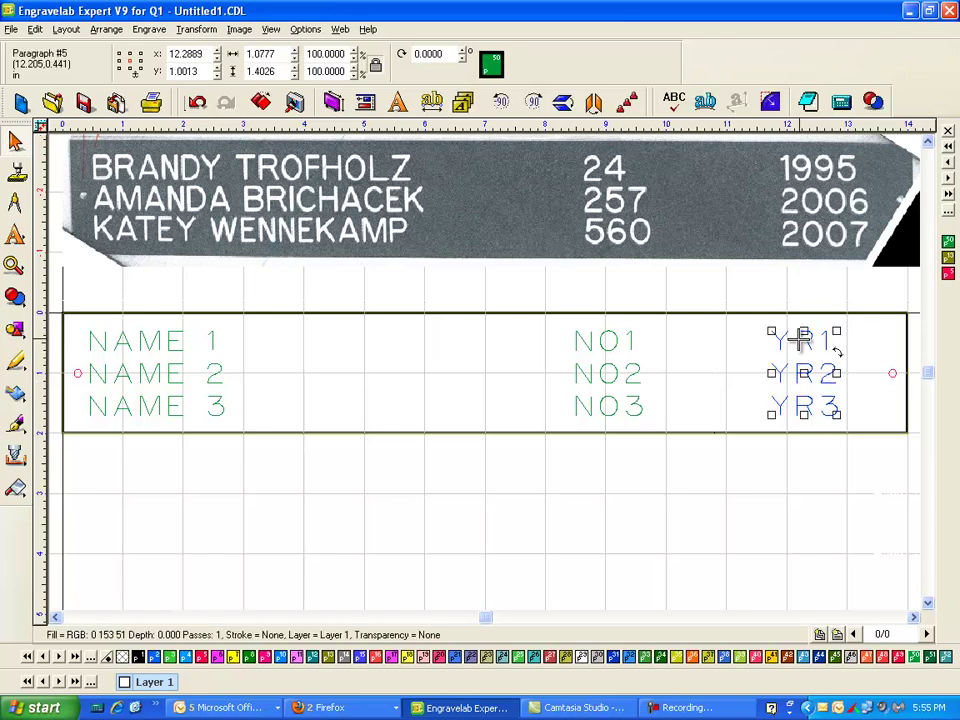
click(797, 473)
click(829, 373)
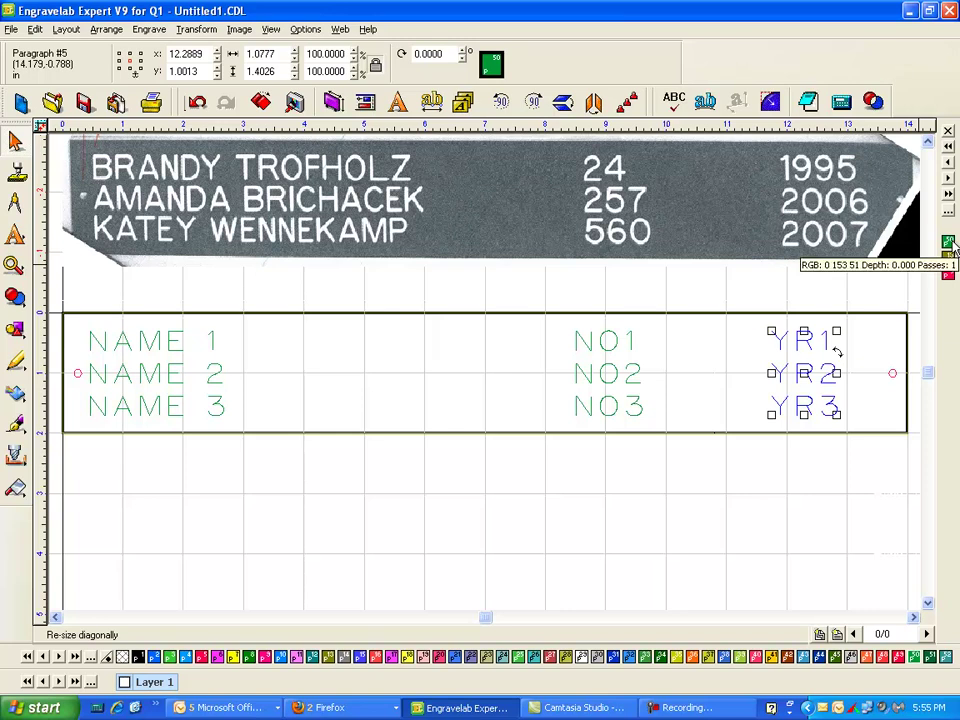
click(206, 499)
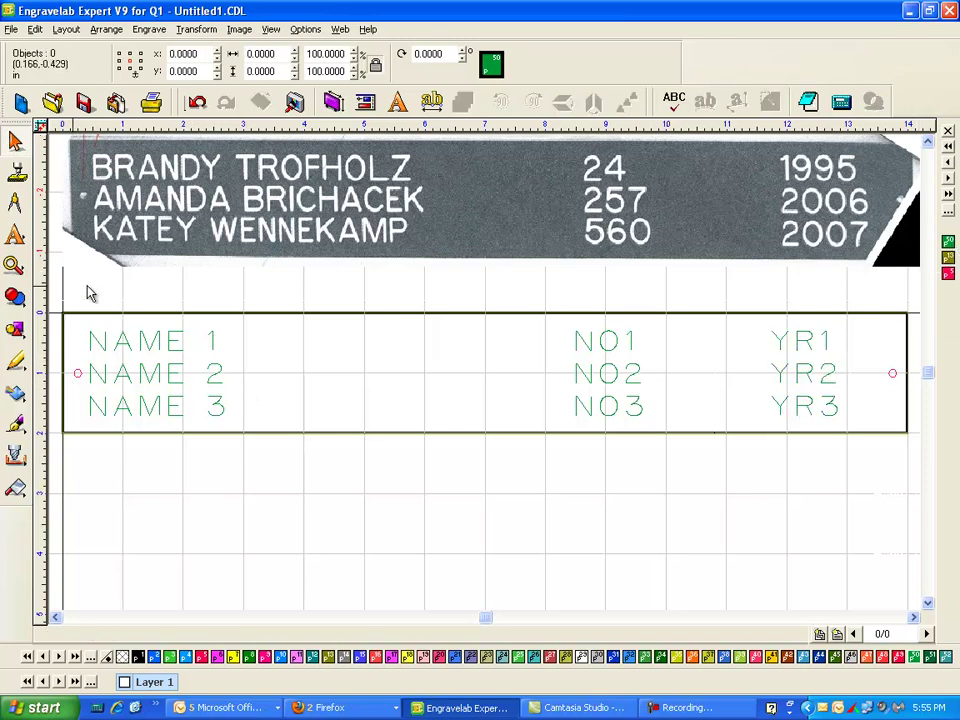
Drag the scanned name-plate image left below the origin and zoom to the six plate objects.
click(200, 178)
scroll(428, 197, down, 3)
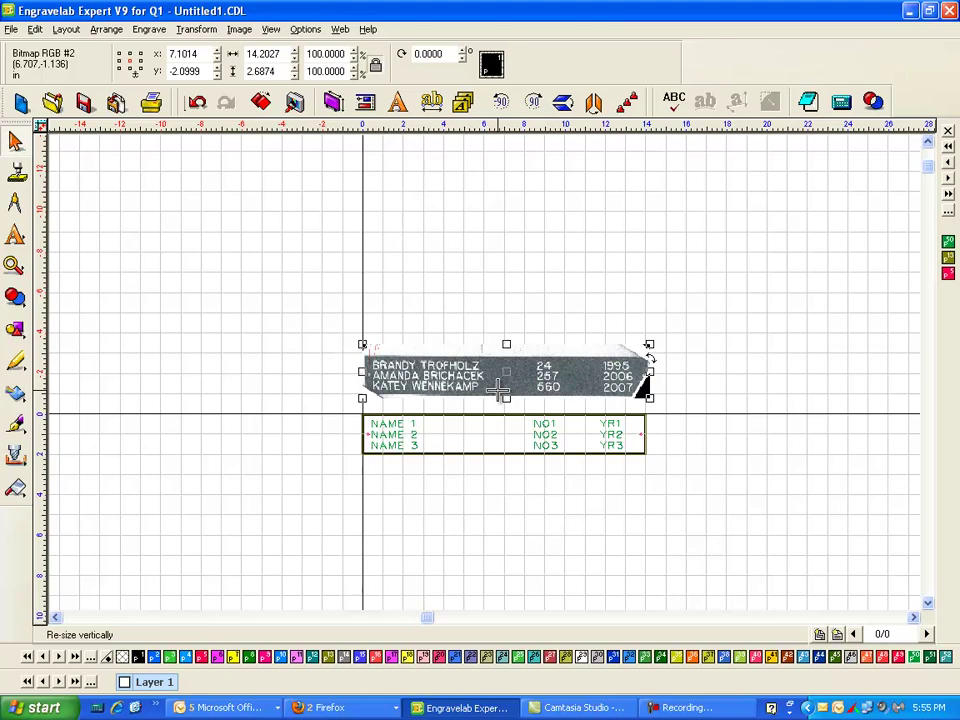
drag(506, 376, 177, 462)
click(441, 549)
drag(350, 387, 745, 538)
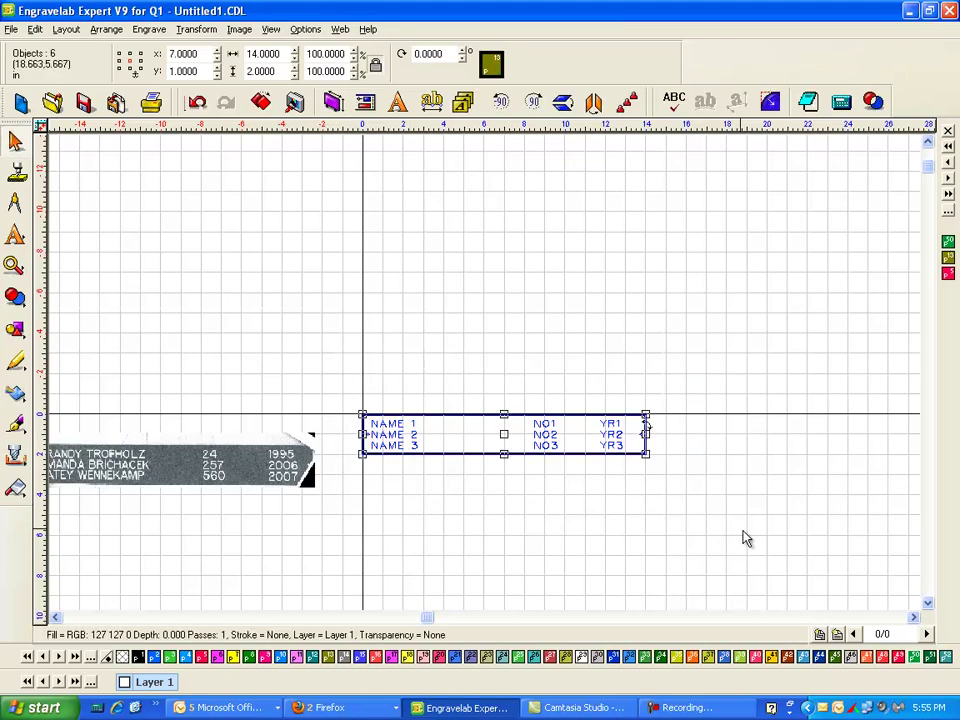
key(shift+F2)
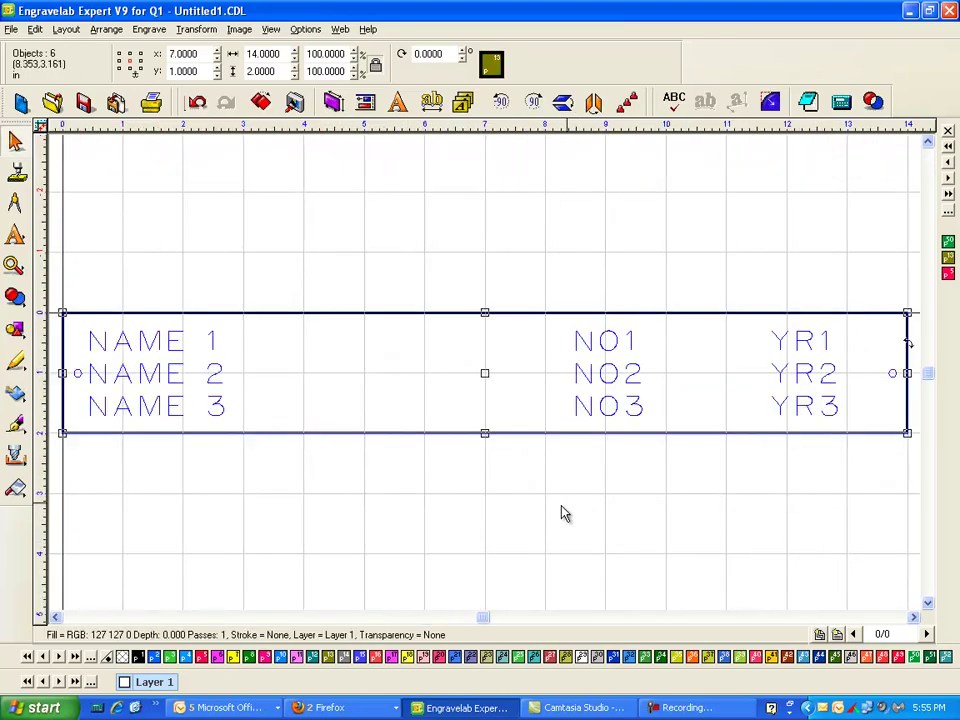
click(701, 551)
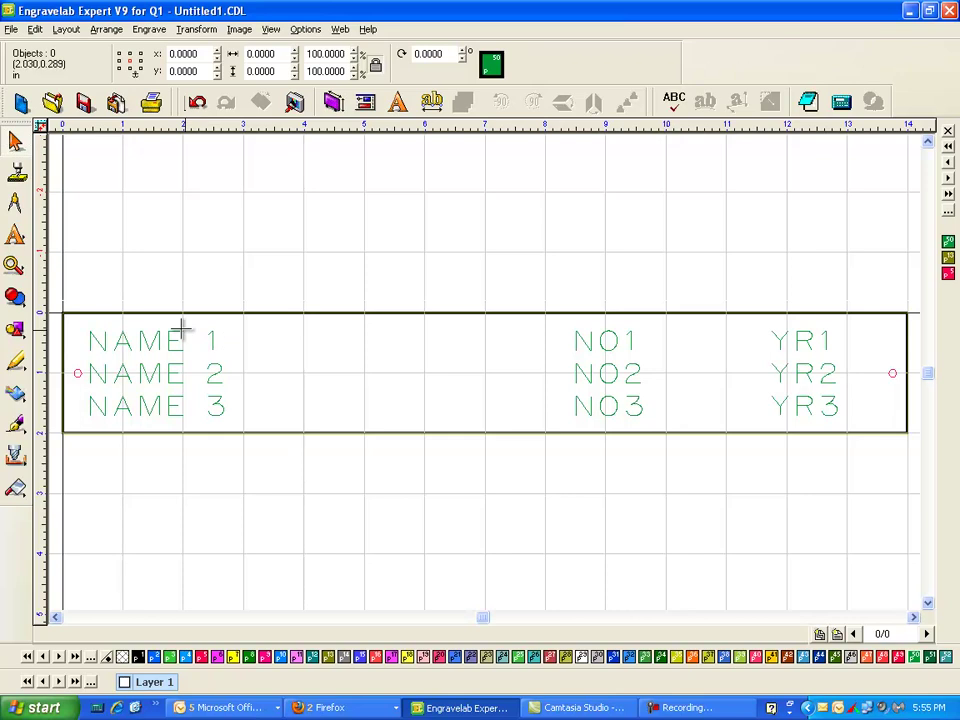
drag(55, 288, 926, 538)
Open Badge Setup and mark NAME 1, NAME 2 and NAME 3 as replaceable text.
click(462, 103)
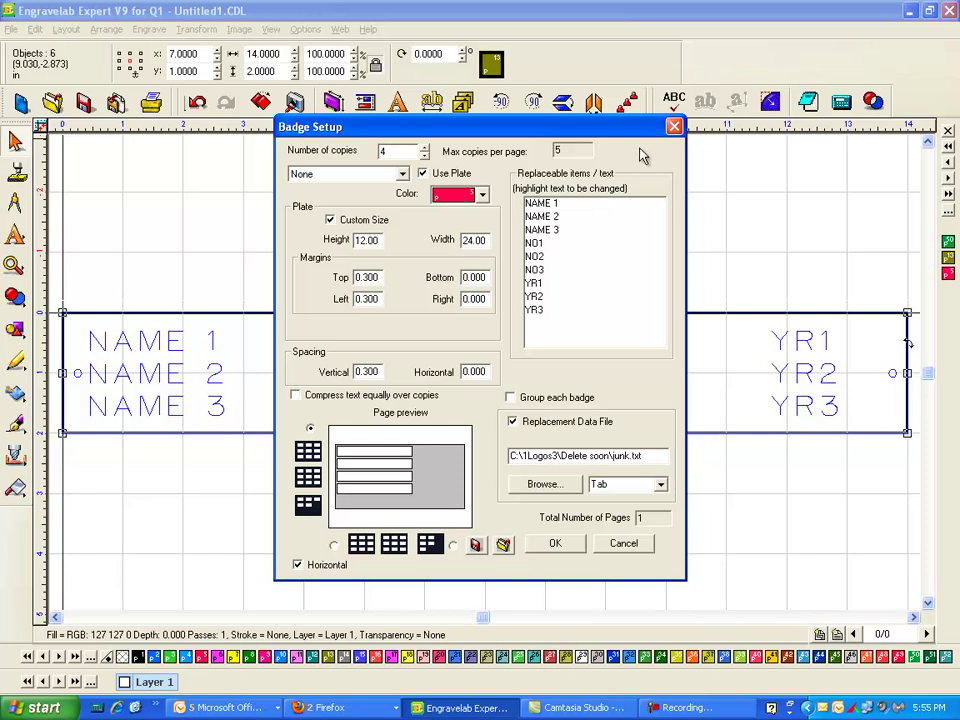
click(541, 204)
click(546, 218)
click(549, 230)
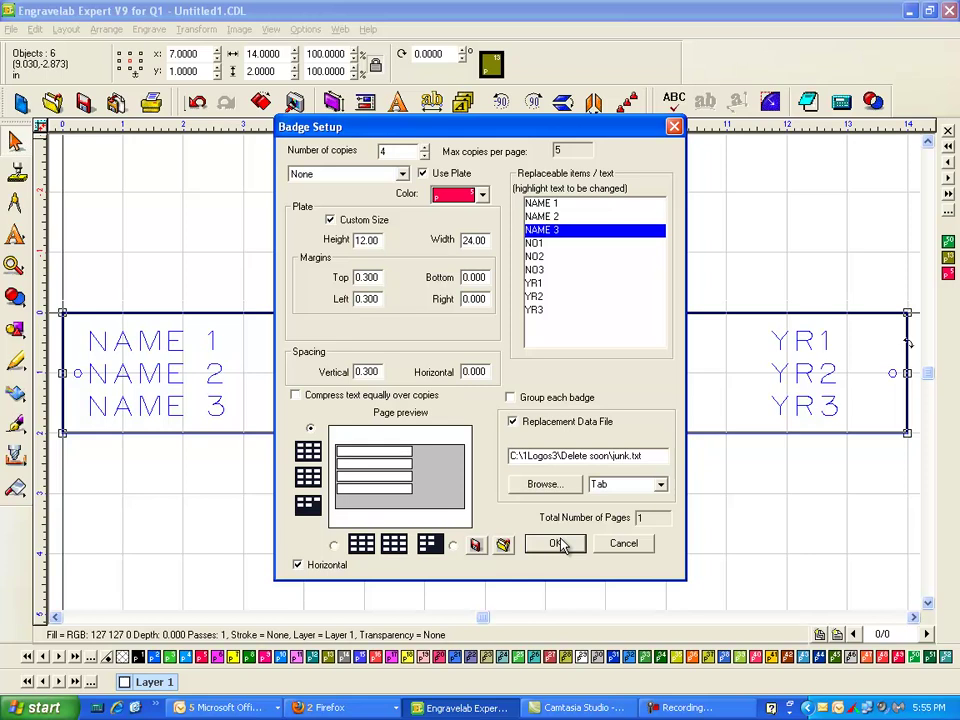
Close Badge Setup, then ungroup the NAME 1–3, NO1–NO3 and YR1–YR3 blocks with Layout > Ungroup.
click(622, 544)
click(634, 549)
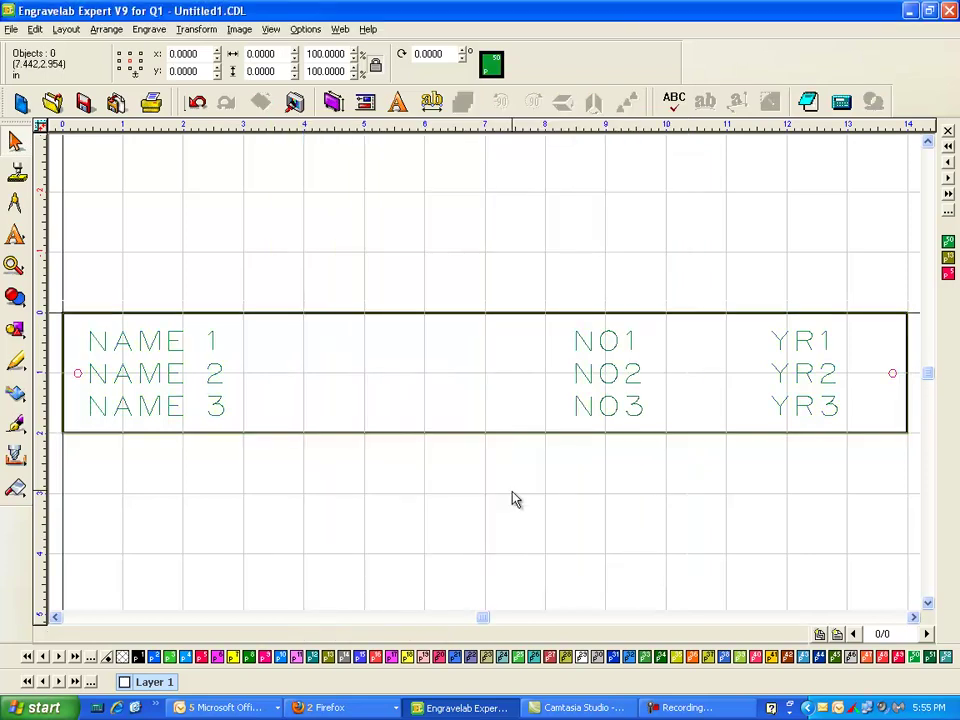
click(172, 337)
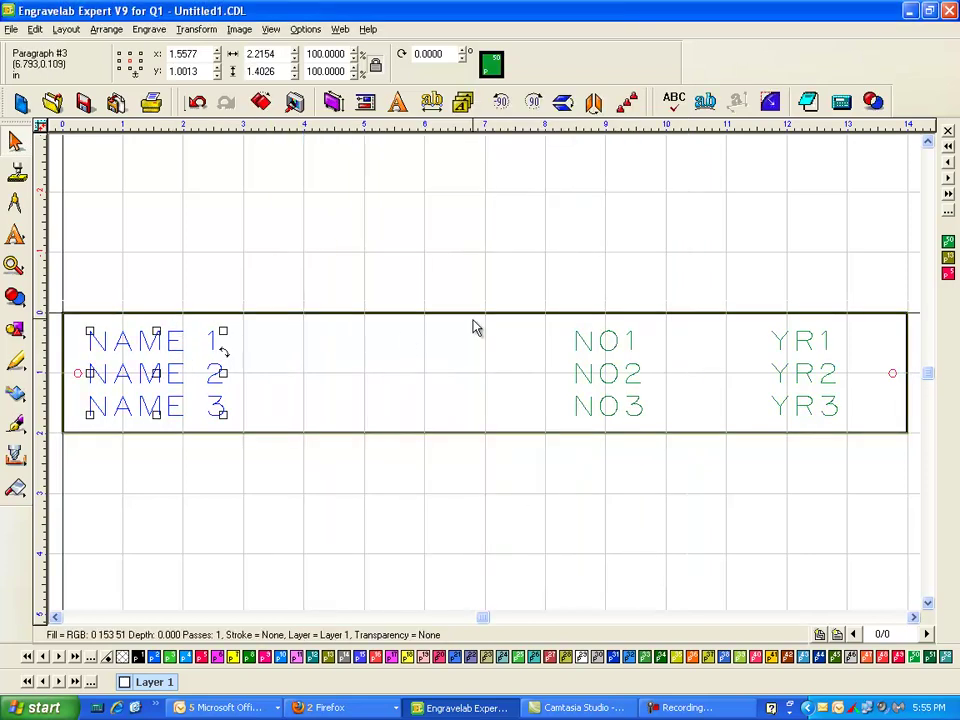
click(66, 29)
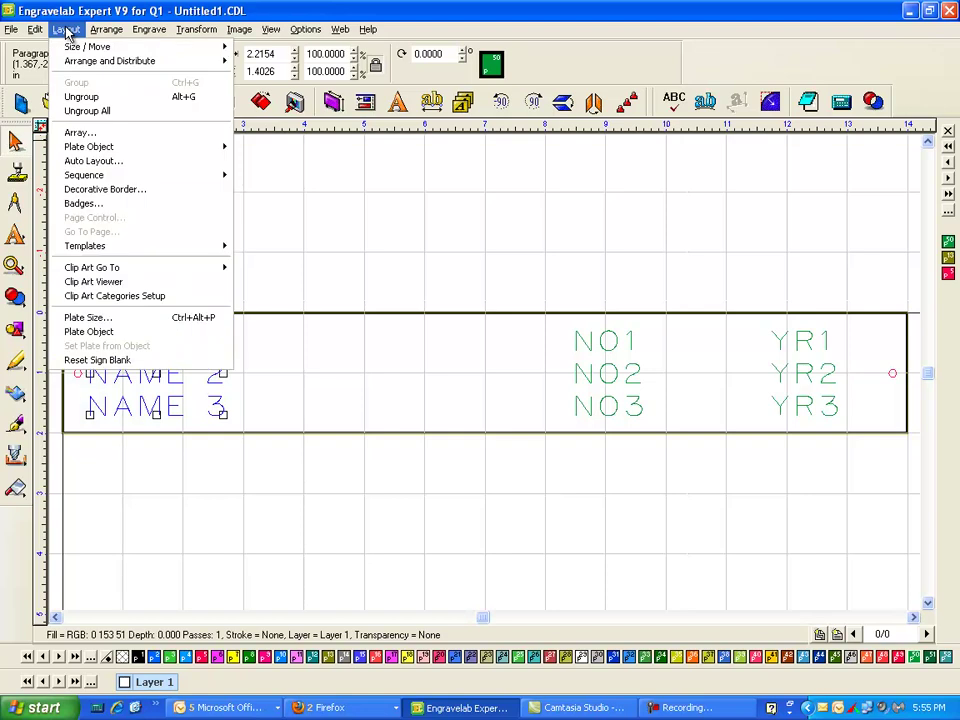
click(81, 96)
drag(476, 264, 716, 500)
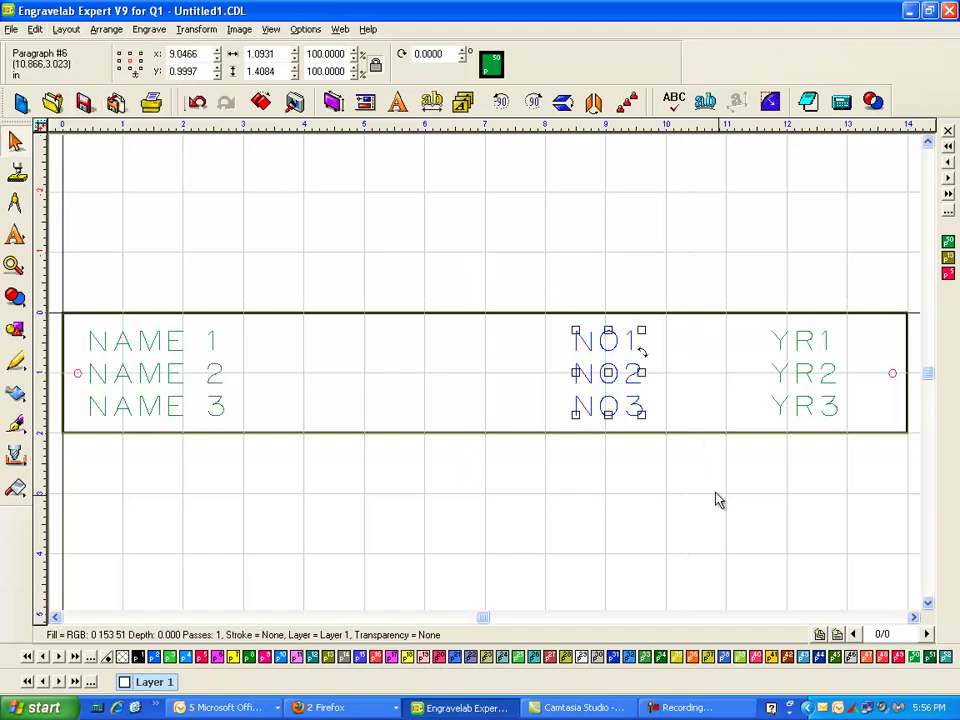
click(68, 29)
click(95, 97)
drag(735, 261, 886, 511)
click(64, 31)
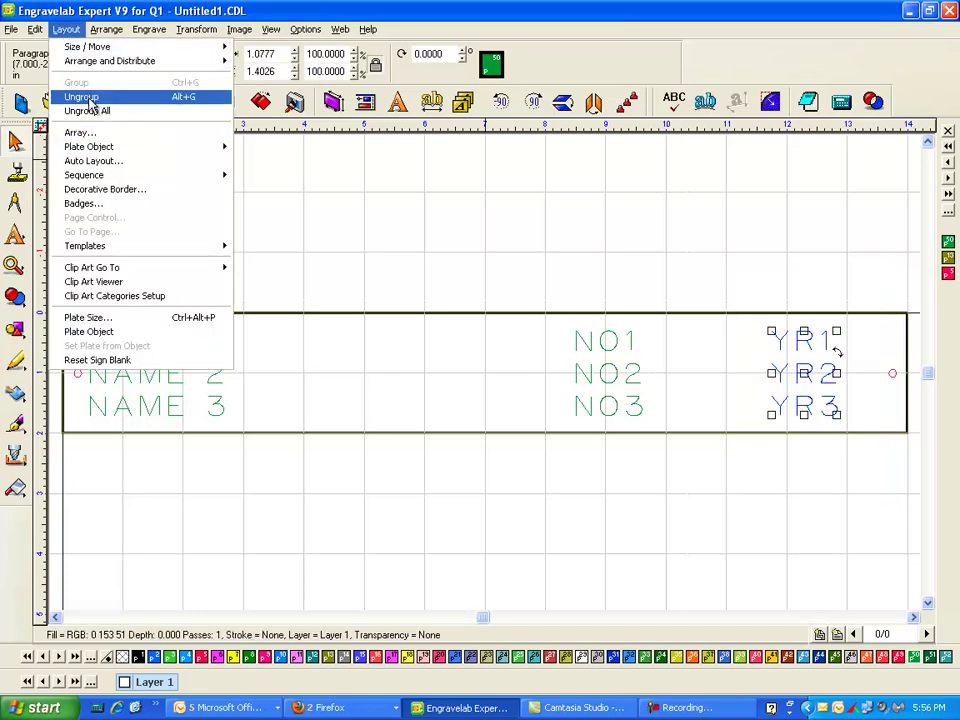
click(95, 99)
click(399, 213)
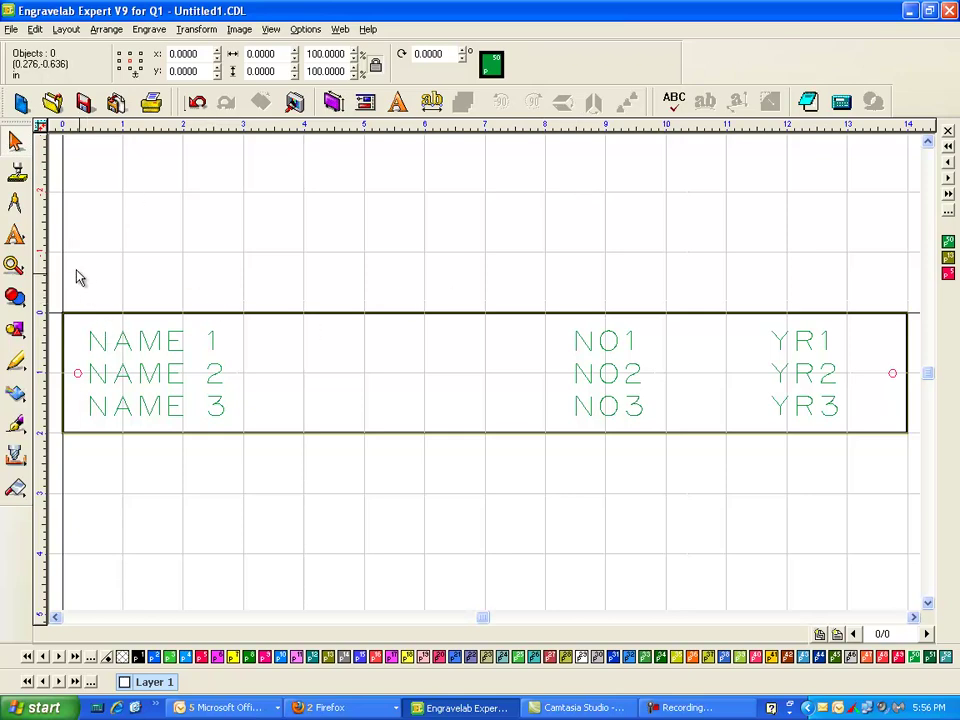
drag(82, 476, 872, 367)
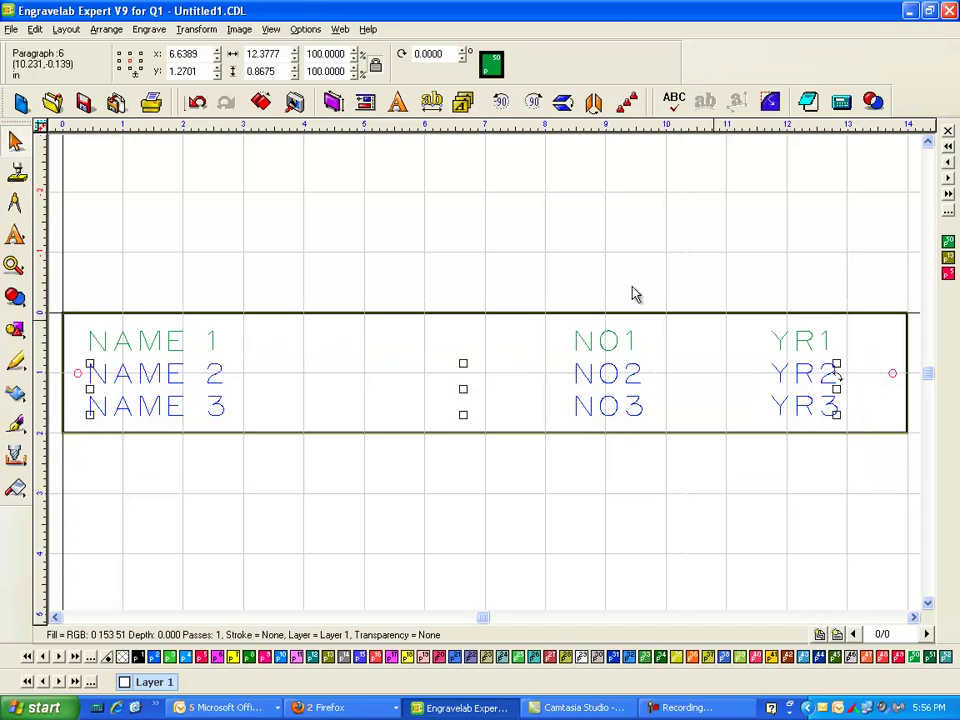
click(106, 29)
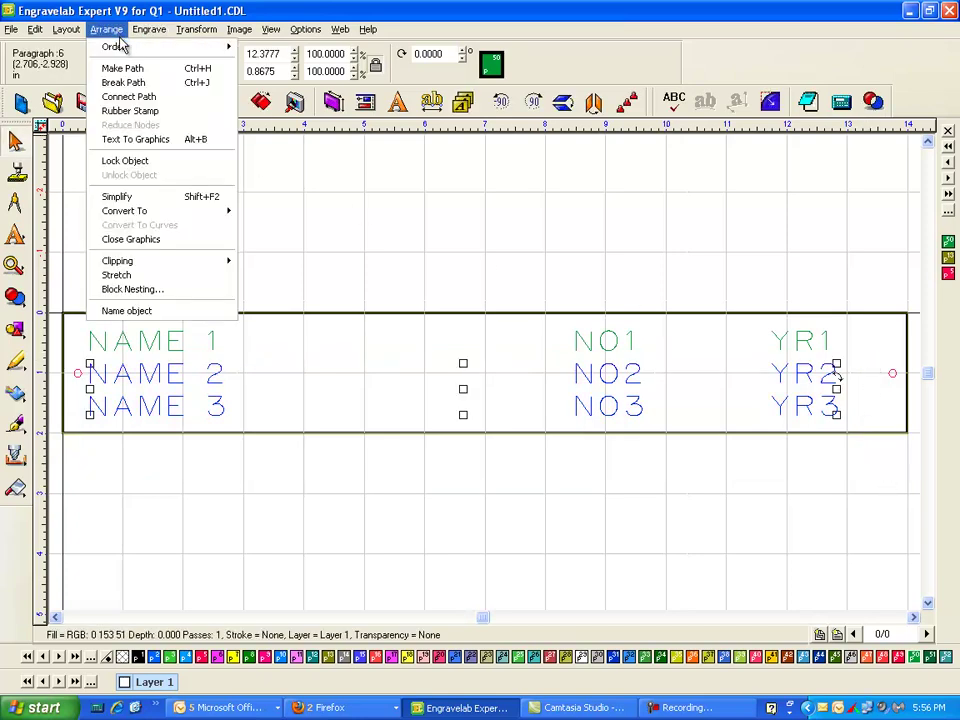
mouse_move(124, 47)
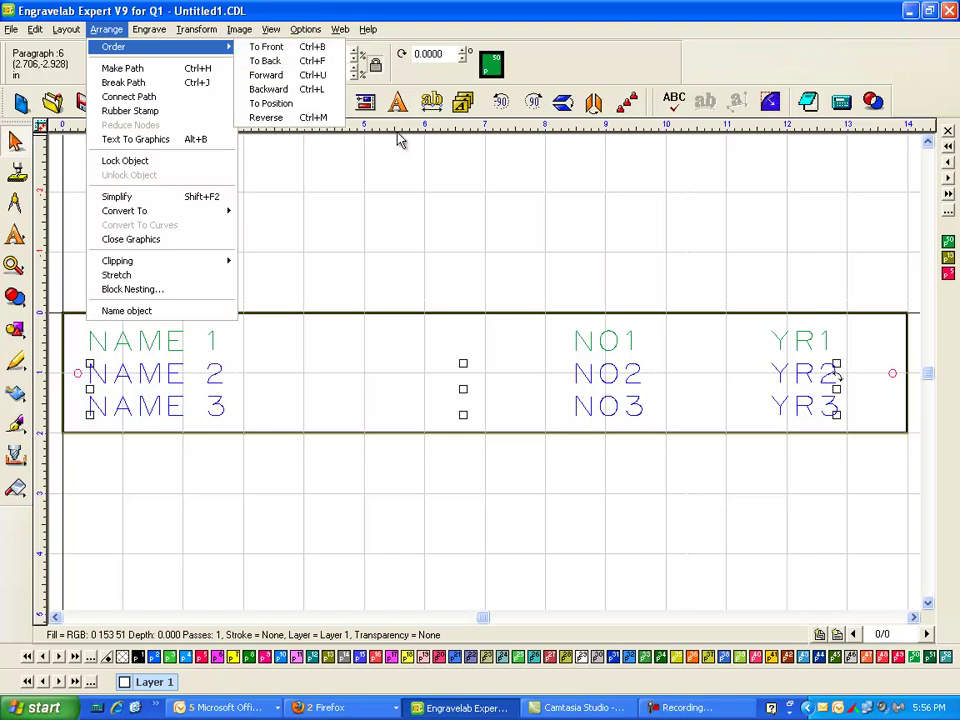
click(483, 212)
drag(84, 483, 858, 360)
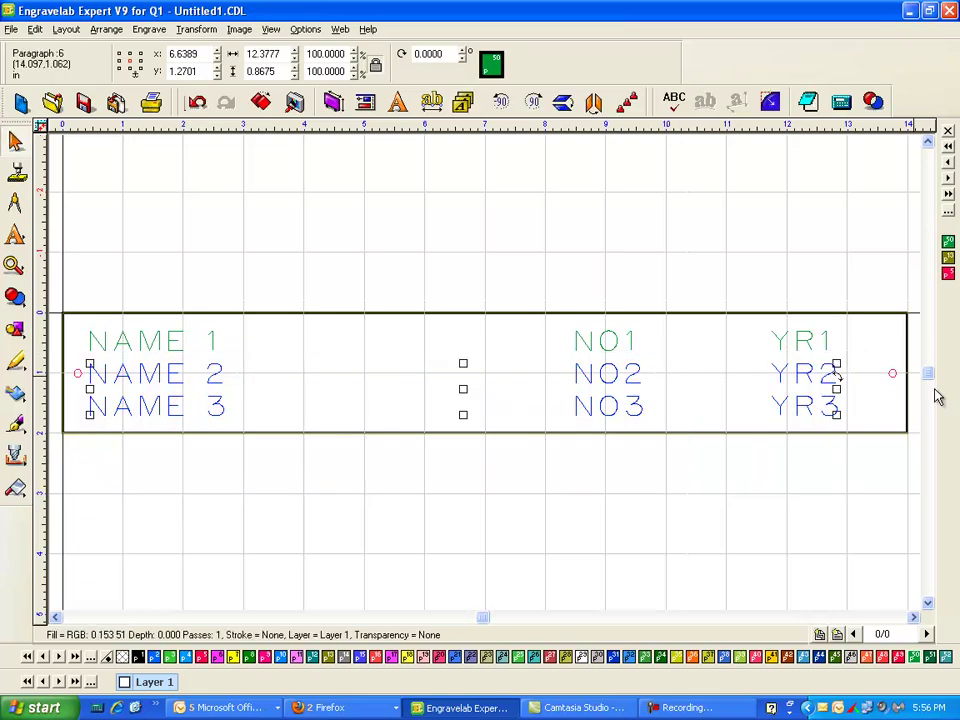
drag(71, 470, 885, 388)
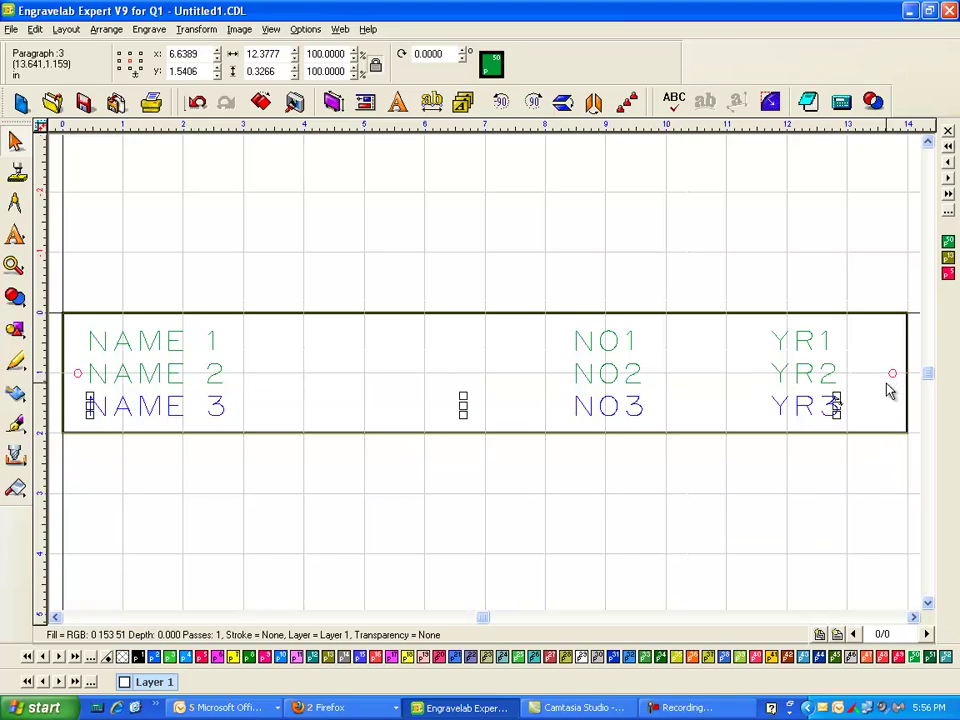
click(548, 479)
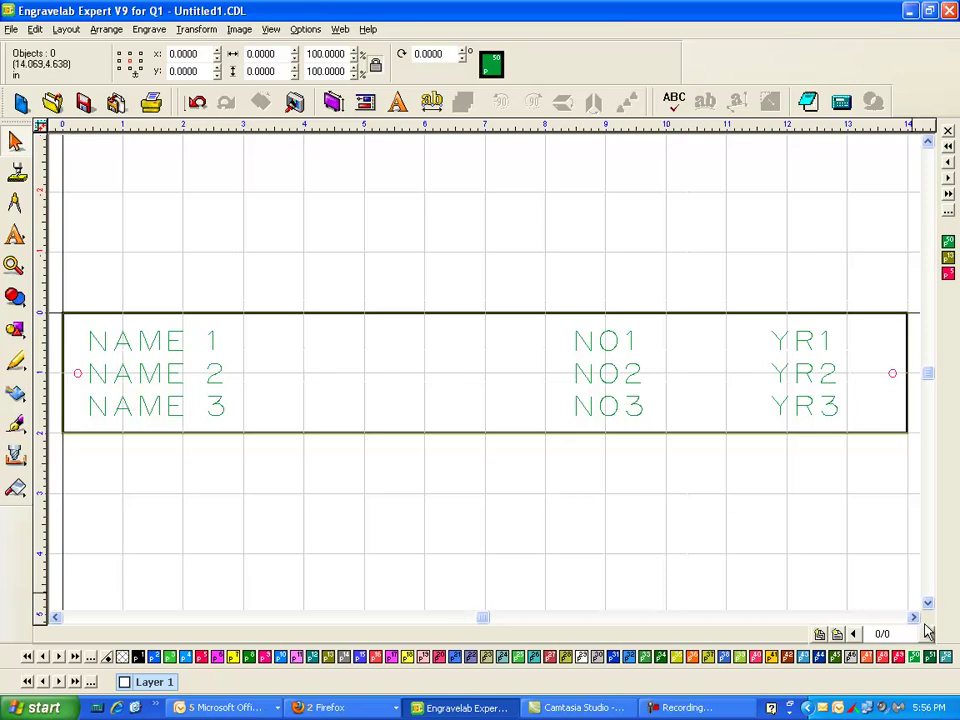
scroll(878, 496, down, 1)
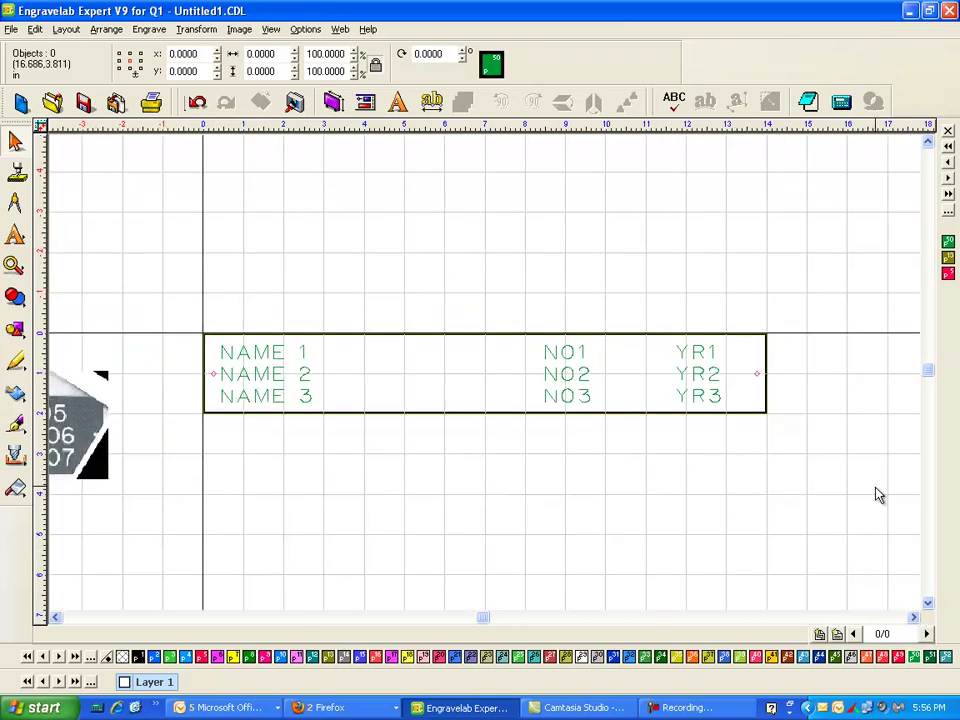
Use Sequence by List to put the text in row order: NAME 1, NO1, YR1 … YR3.
key(ctrl+l)
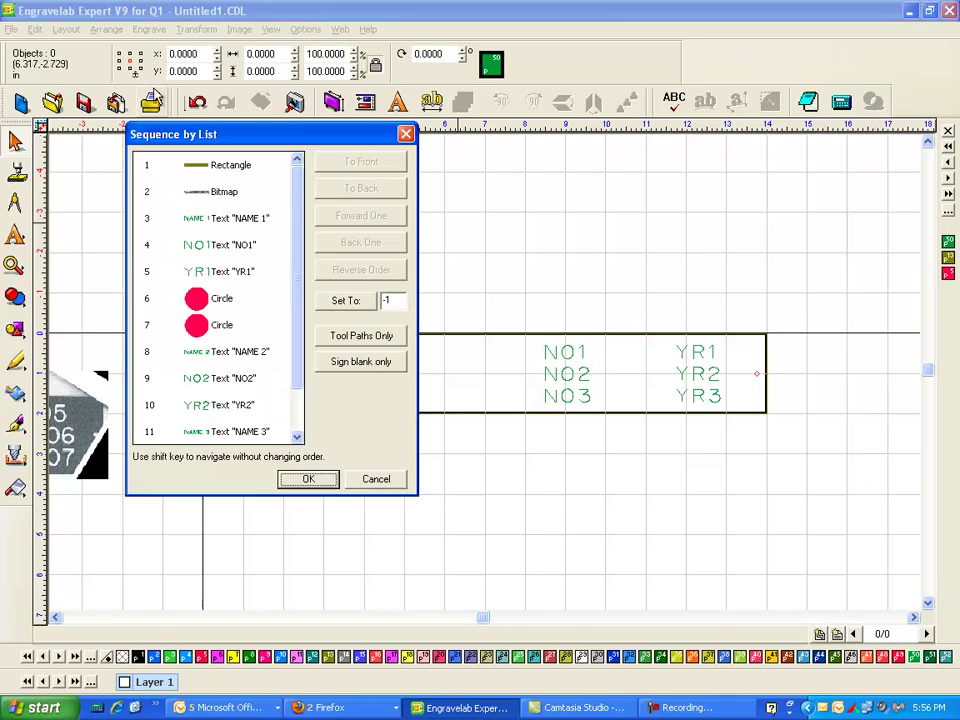
drag(250, 145, 874, 141)
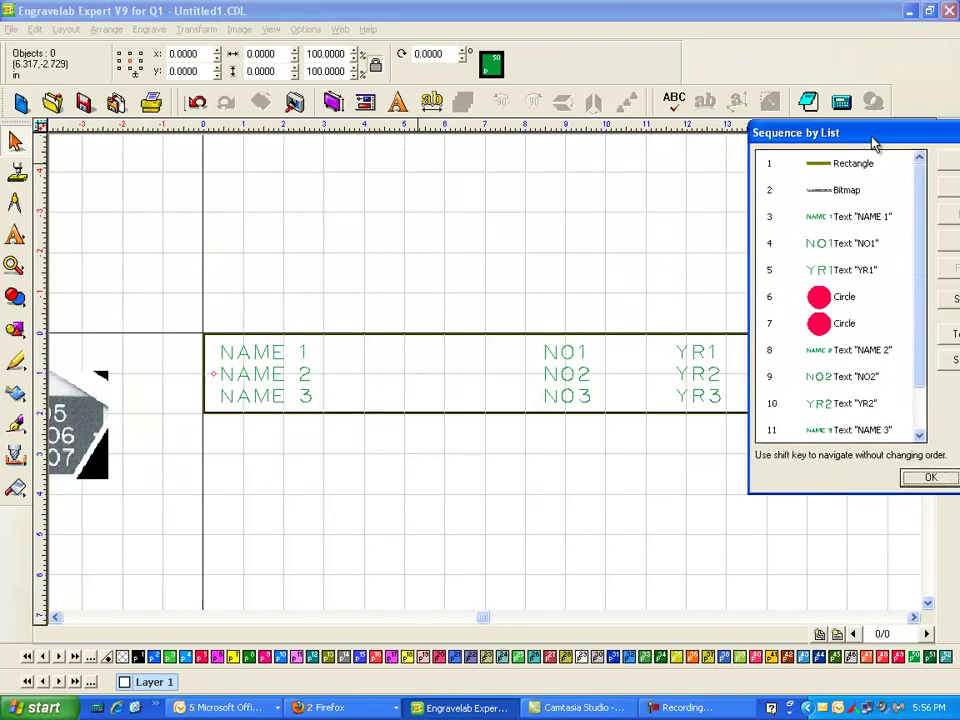
click(860, 212)
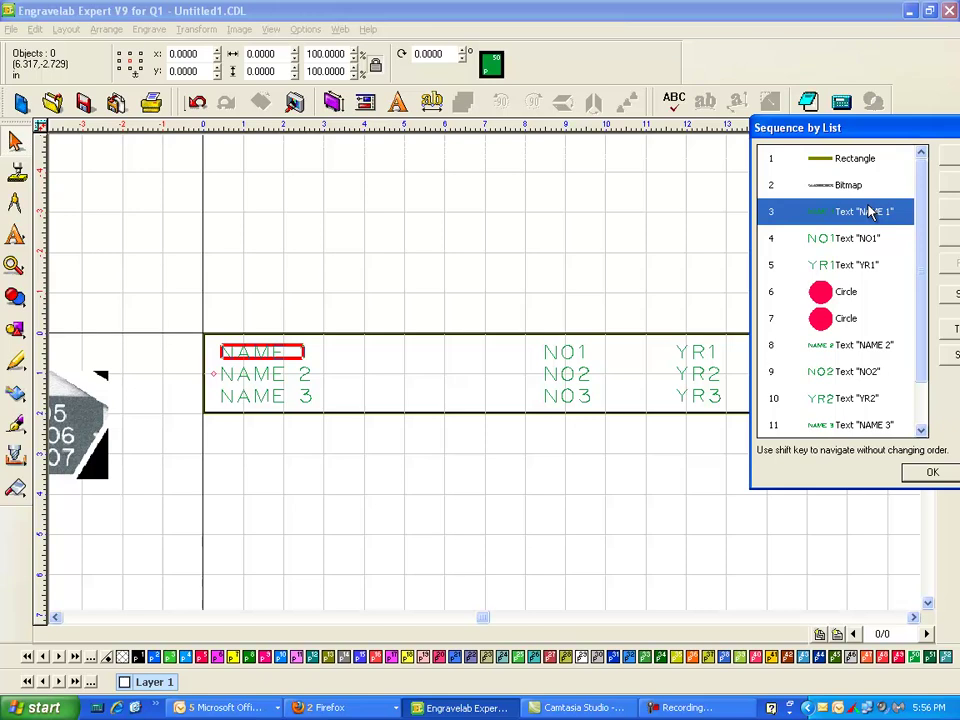
key(shift+Down)
key(shift+Down)
key(shift+Down)
key(shift+Down)
key(shift+Down)
key(shift+Down)
key(shift+Down)
key(shift+Down)
key(shift+Down)
key(shift+Down)
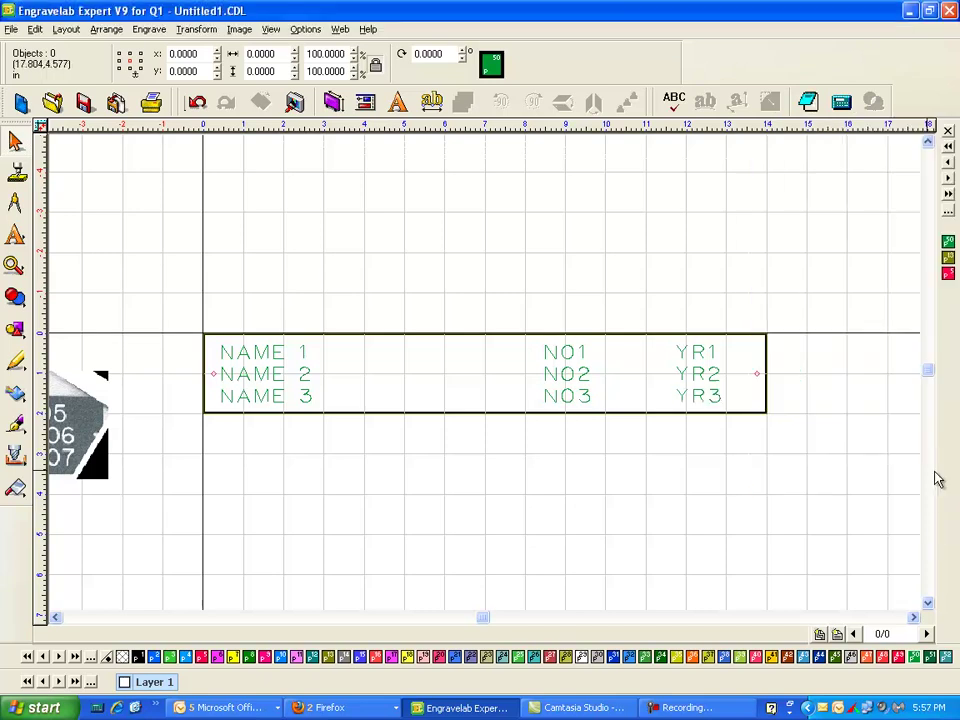
drag(217, 292, 762, 503)
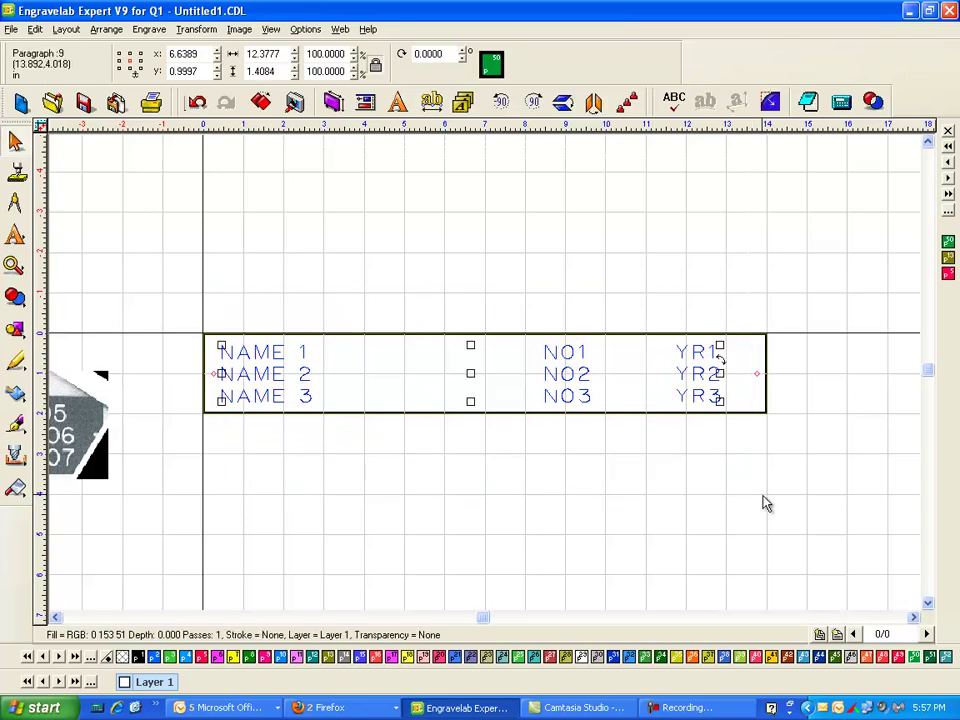
key(ctrl+l)
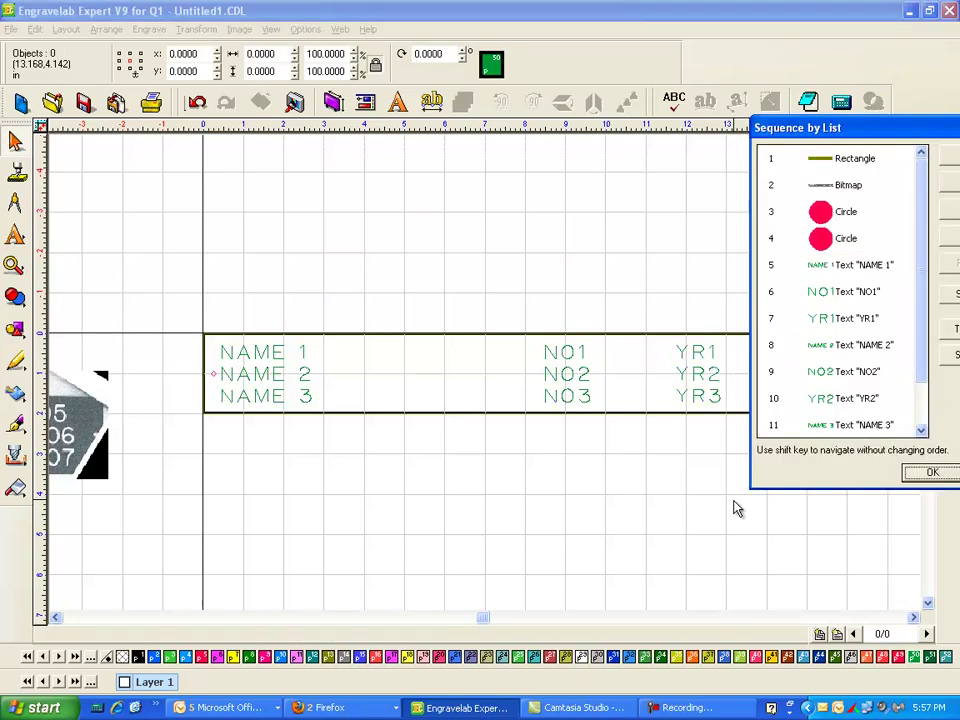
click(921, 326)
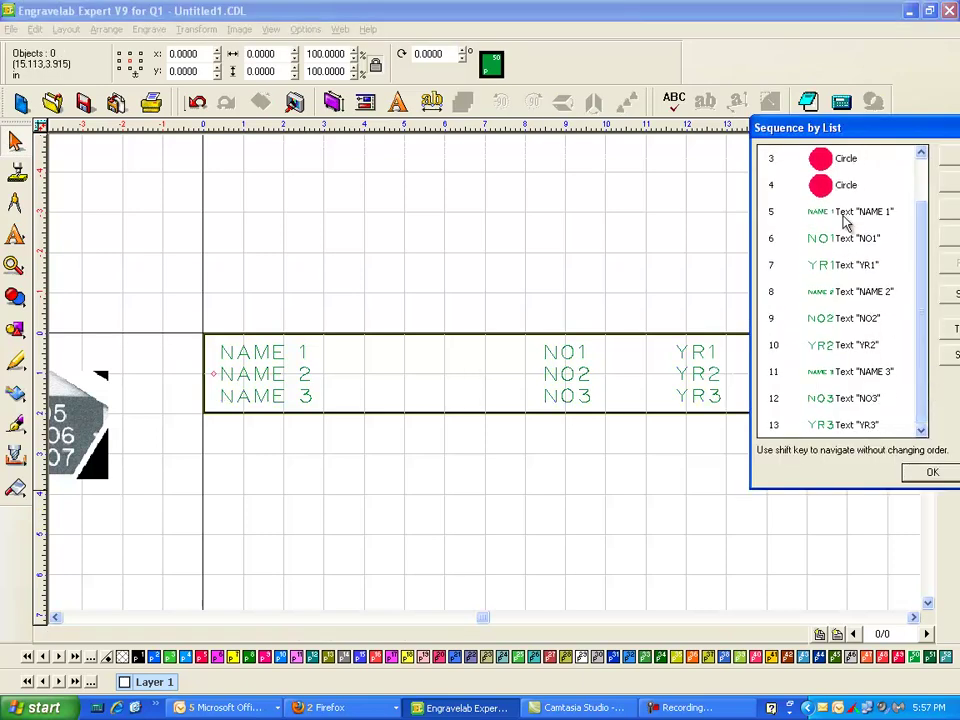
click(845, 216)
key(Down)
key(Down)
key(Down)
key(Down)
key(Down)
key(Down)
key(Down)
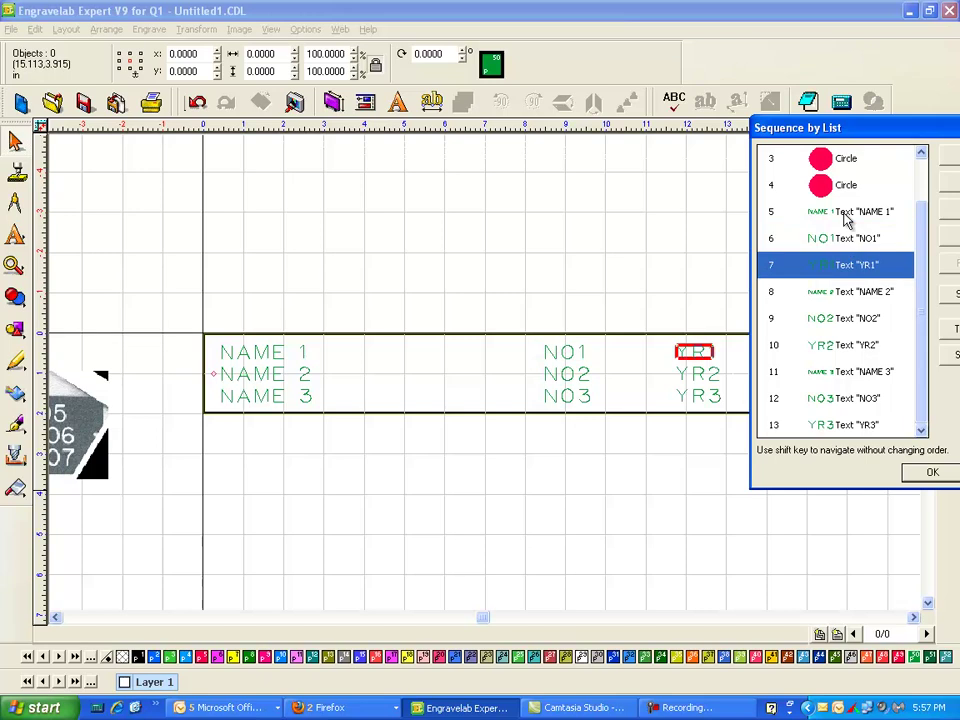
key(Down)
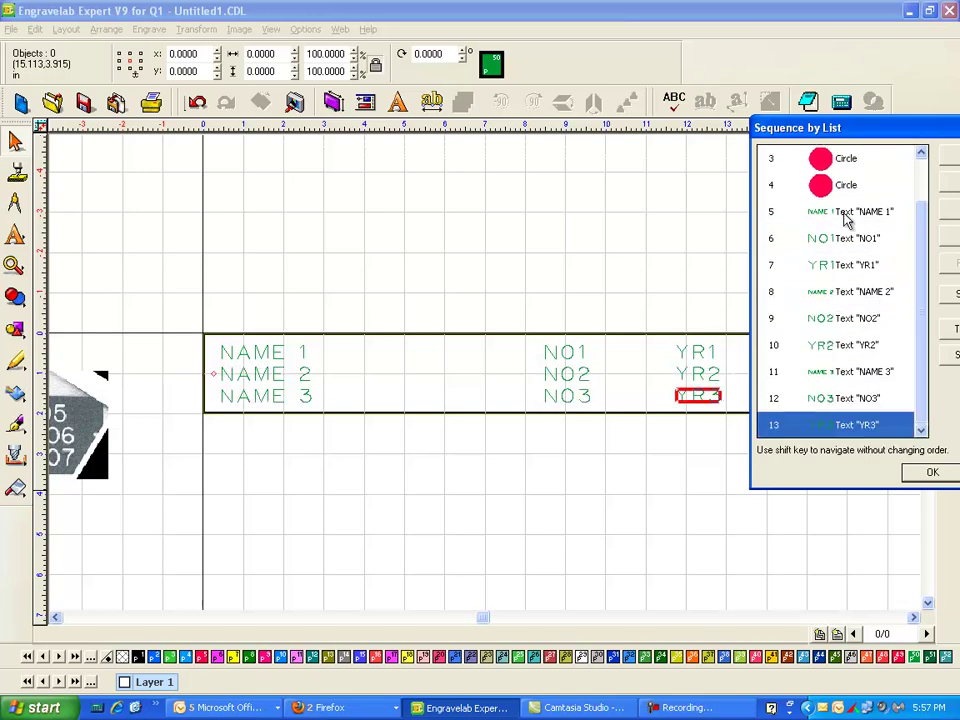
click(932, 472)
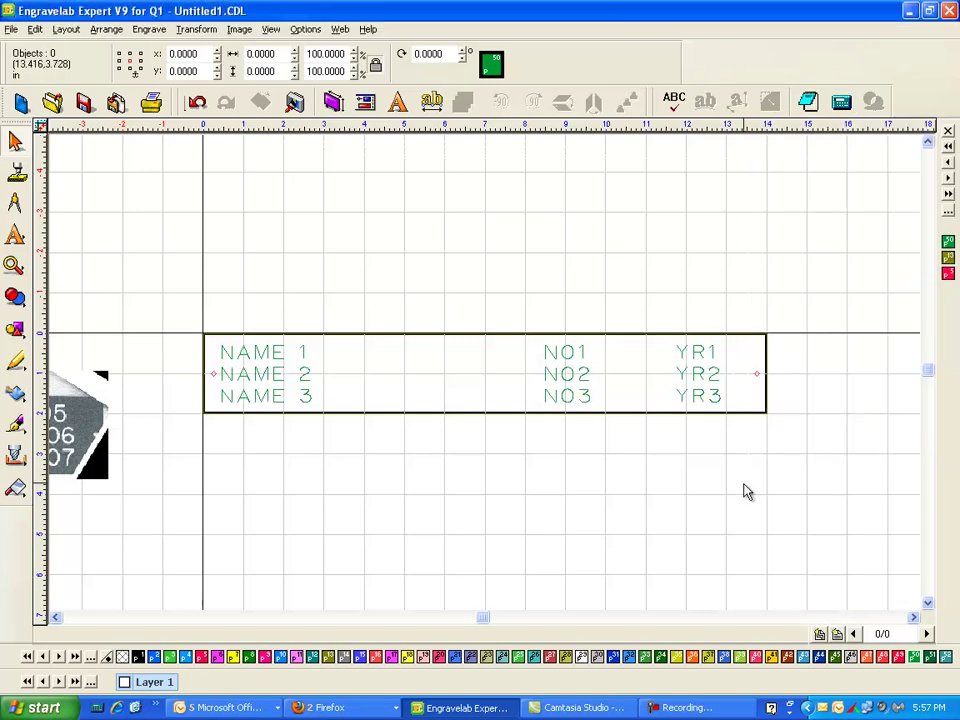
drag(156, 283, 793, 482)
In Badge Setup, mark NAME 1 through YR3 replaceable and pick junk.txt as the data file.
click(463, 101)
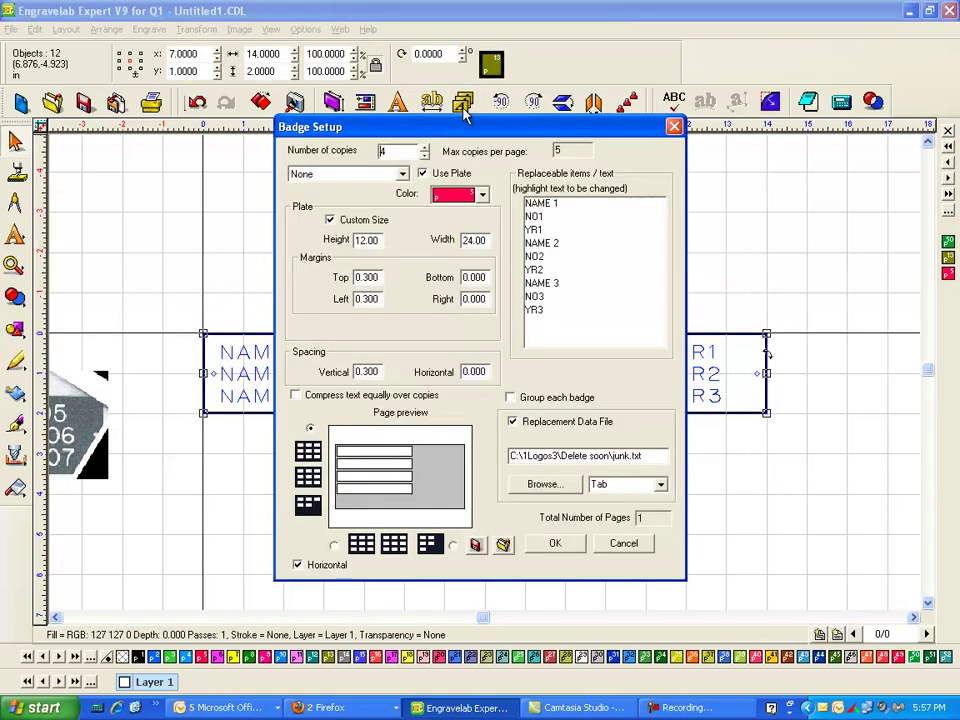
click(540, 205)
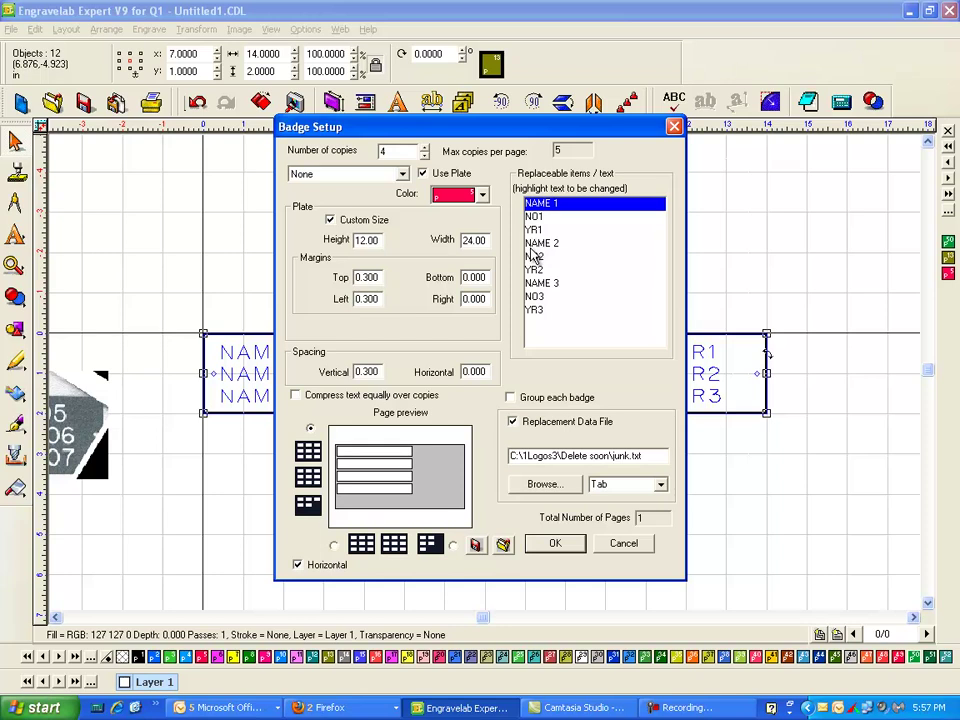
shift+click(542, 311)
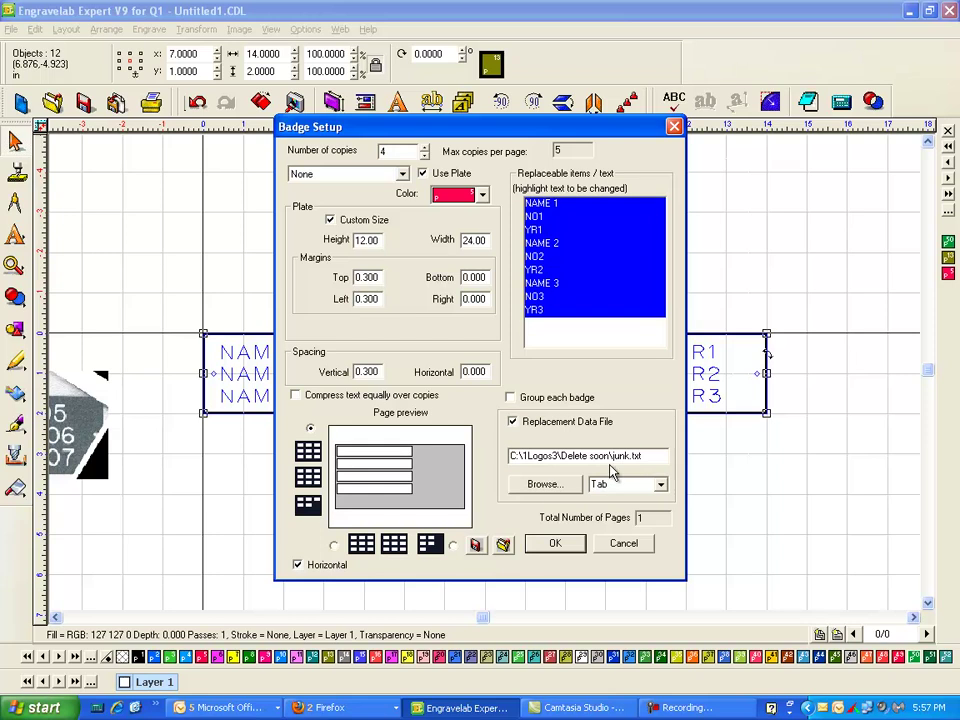
click(555, 484)
click(360, 197)
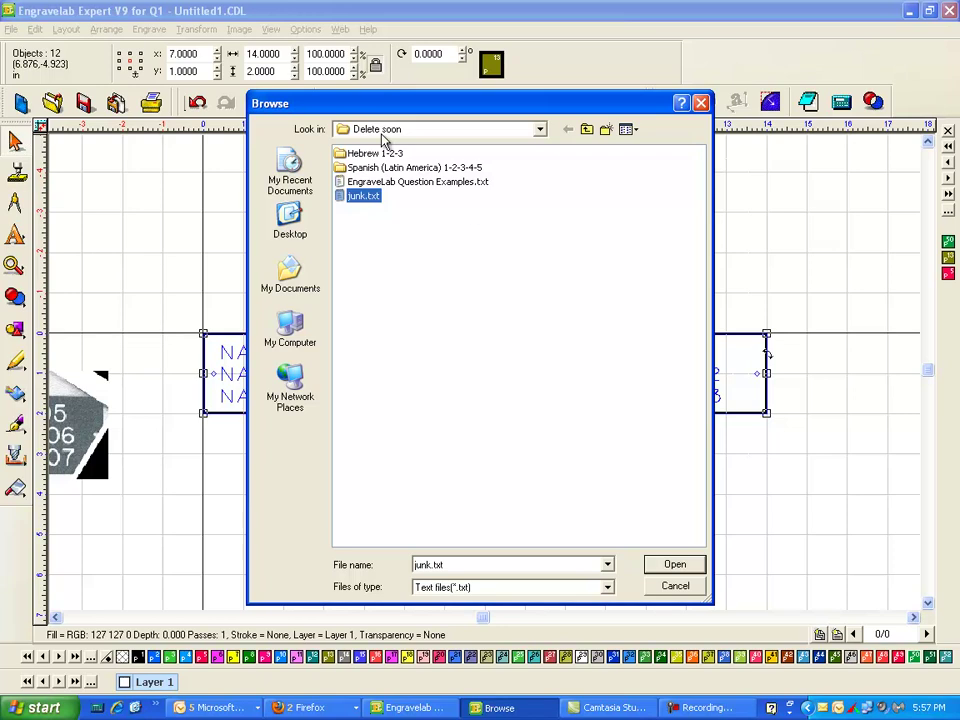
Load junk.txt, keep 20.00 width, and settle vertical spacing at 0.300 after trying 0.500 and 0.200.
click(674, 566)
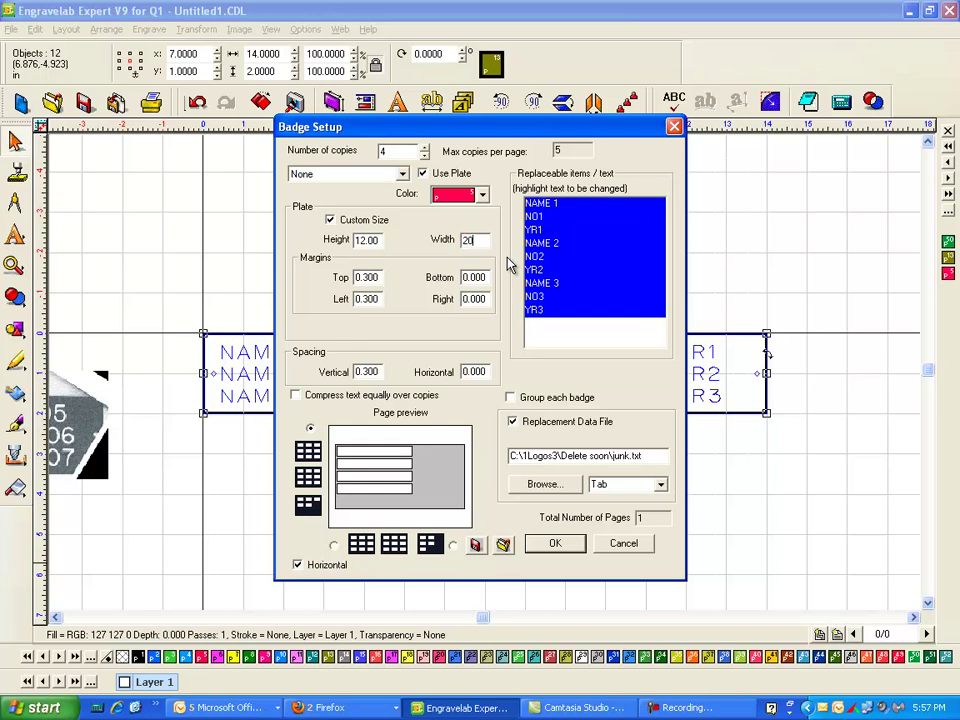
click(366, 240)
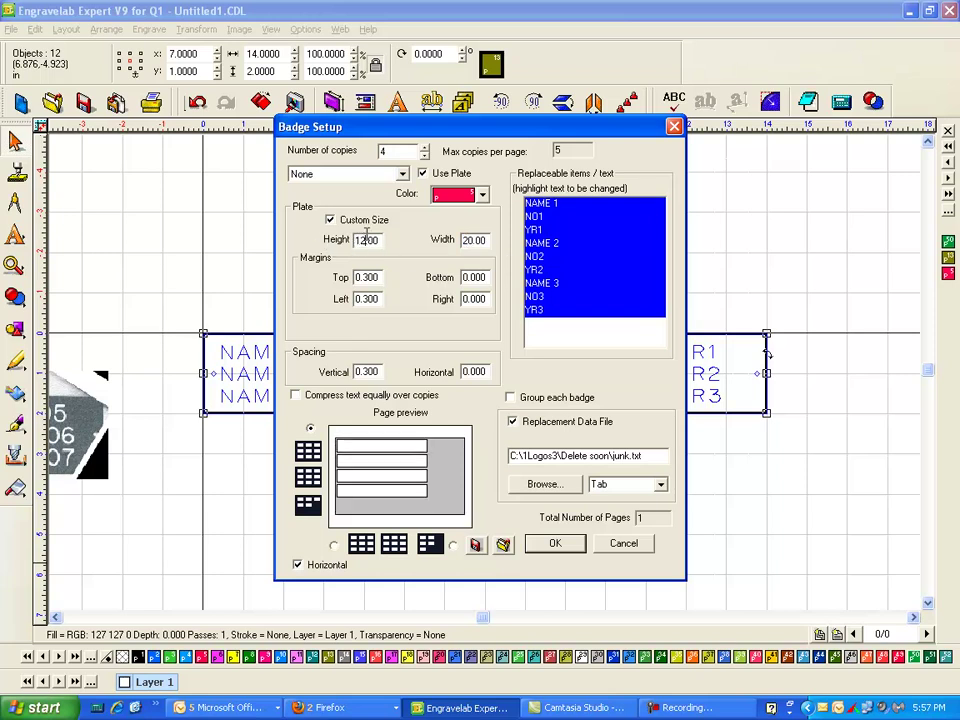
double_click(366, 371)
click(479, 370)
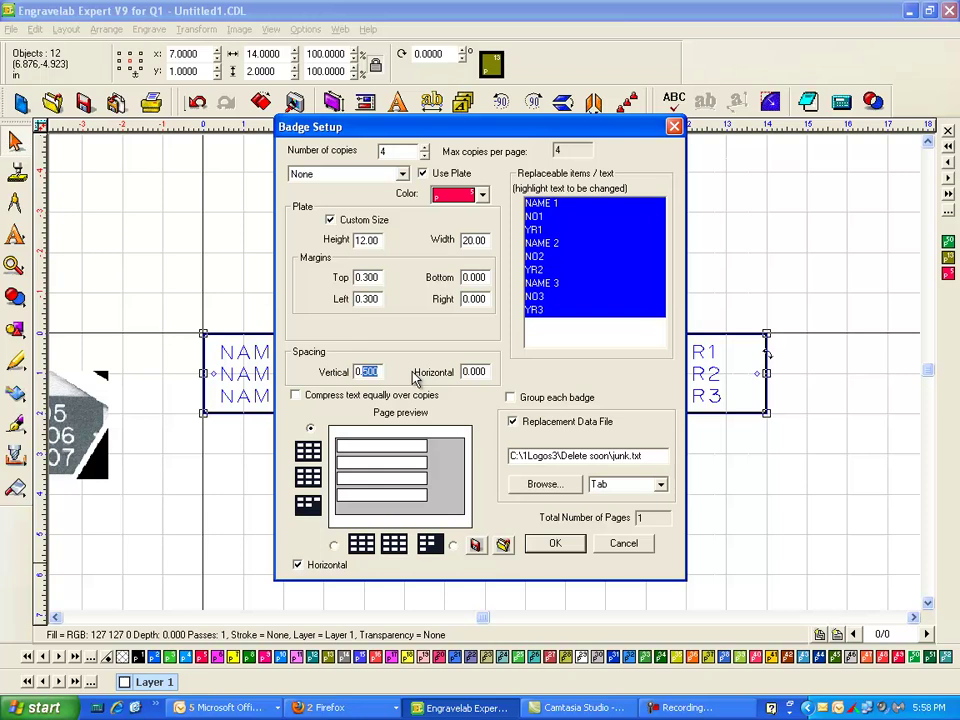
click(469, 372)
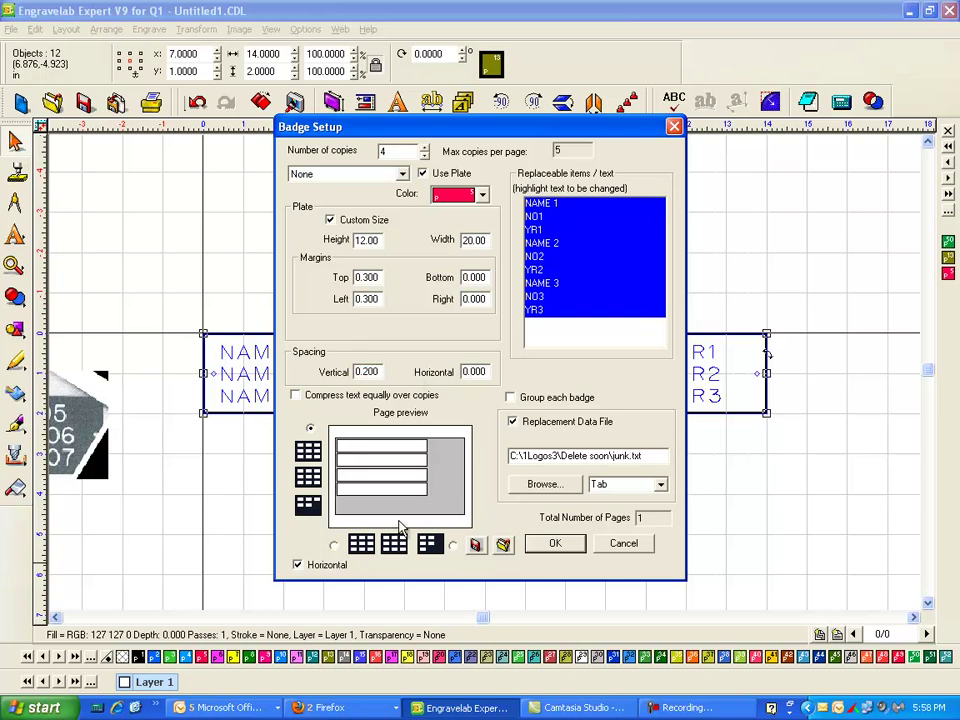
click(358, 371)
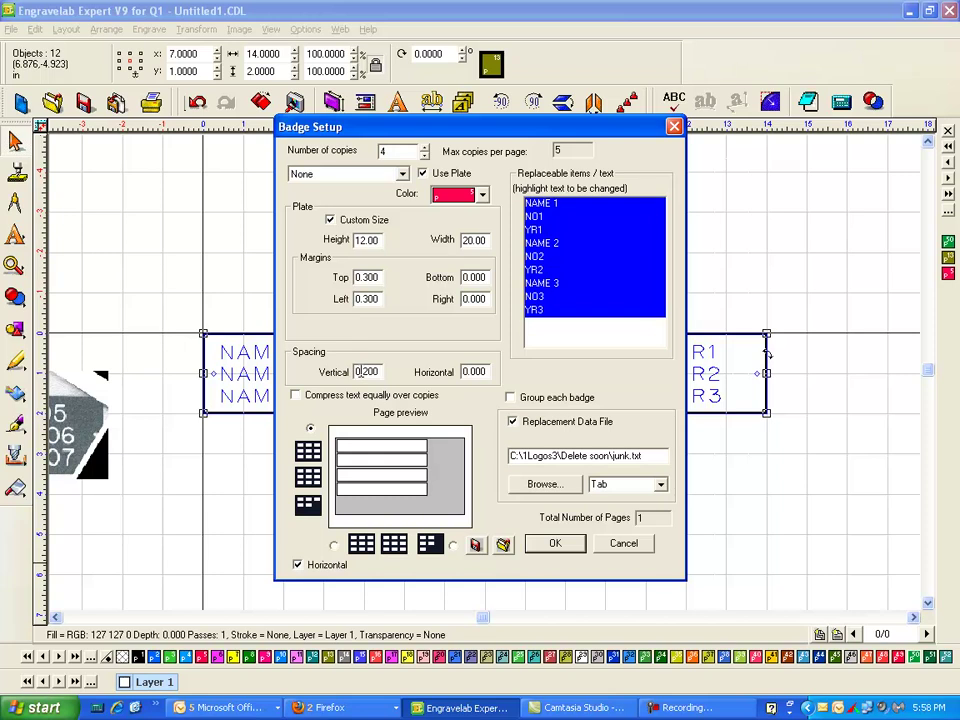
text(.3)
click(470, 372)
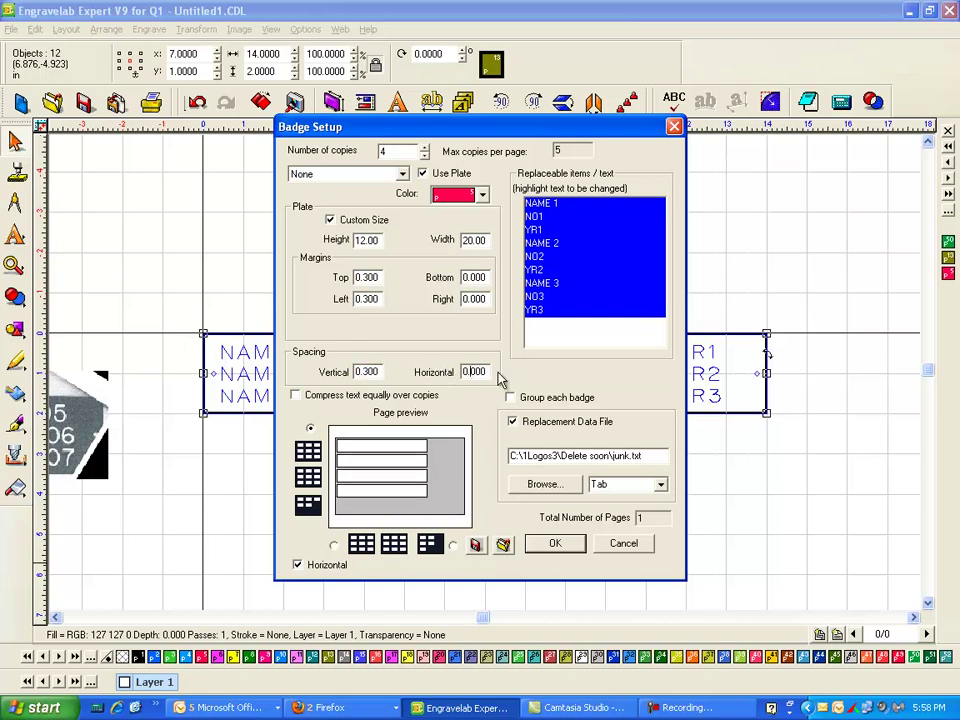
Accept the badge layout and merge the names, numbers and years from junk.txt into the four plates.
click(556, 545)
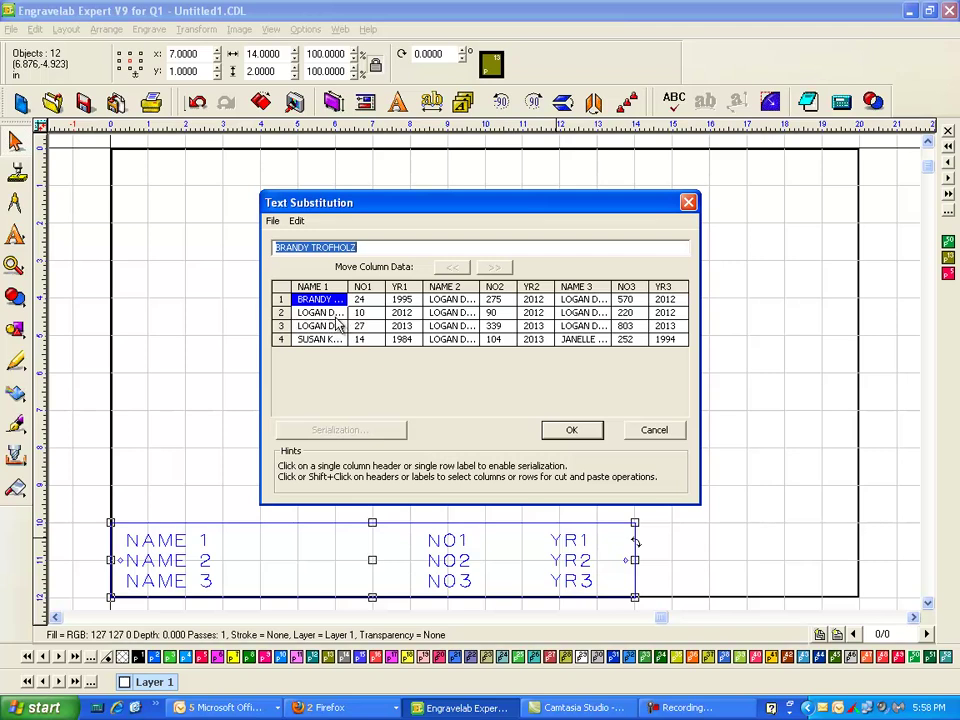
click(574, 431)
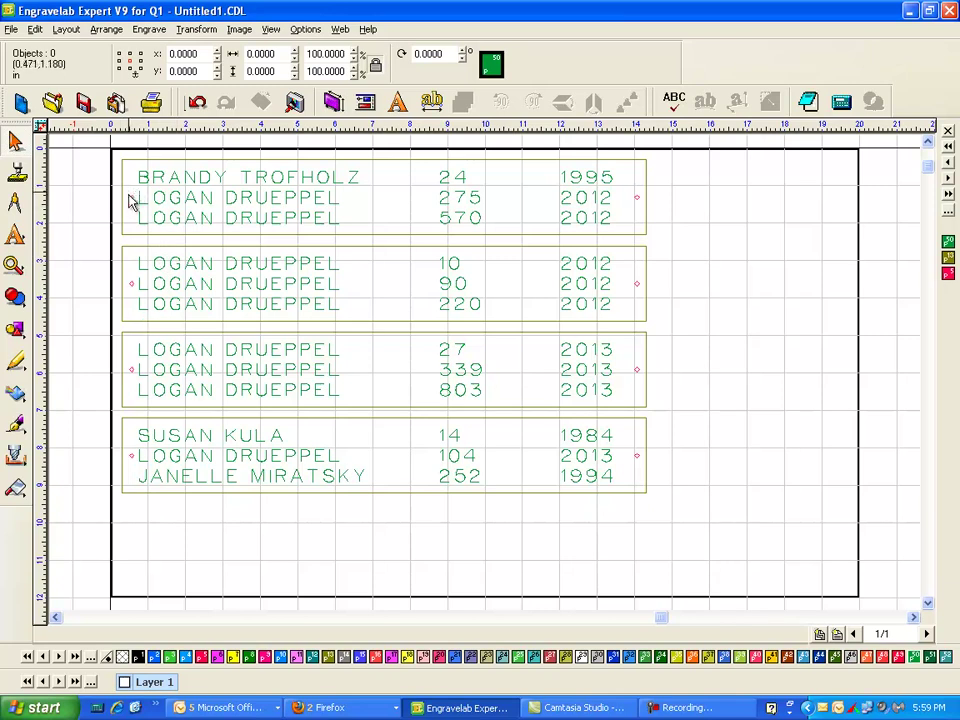
drag(143, 149, 405, 522)
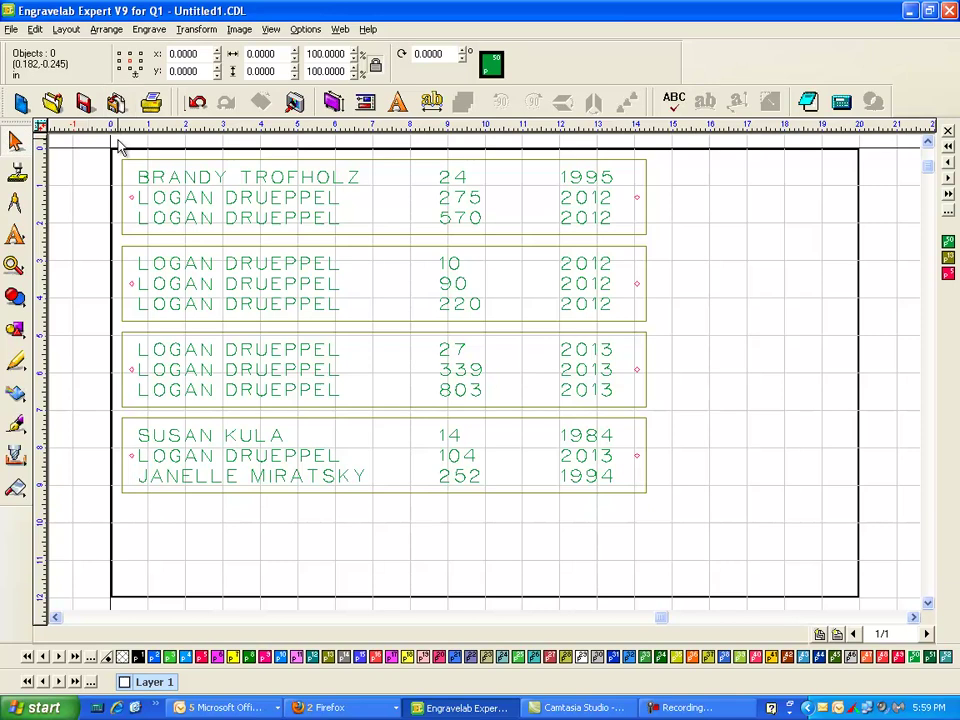
click(145, 178)
click(308, 198)
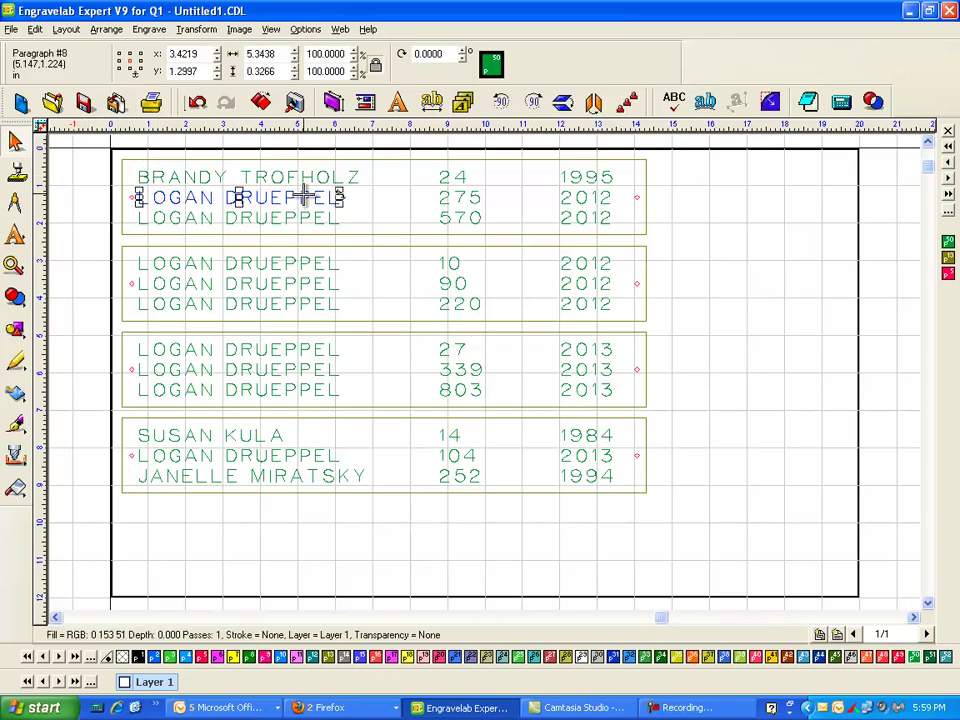
click(334, 218)
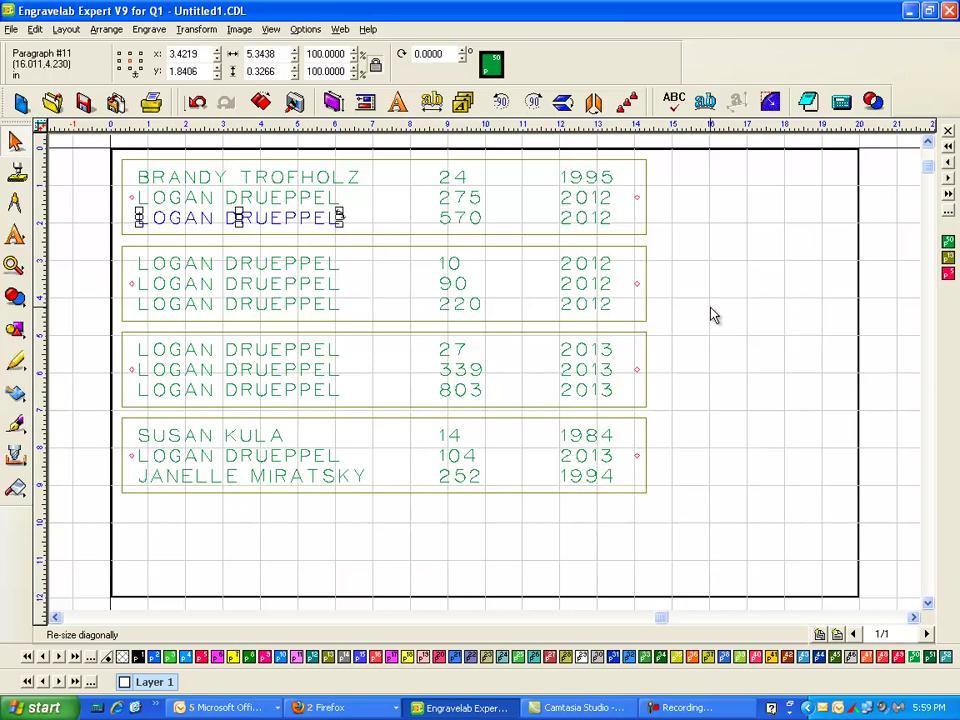
click(646, 221)
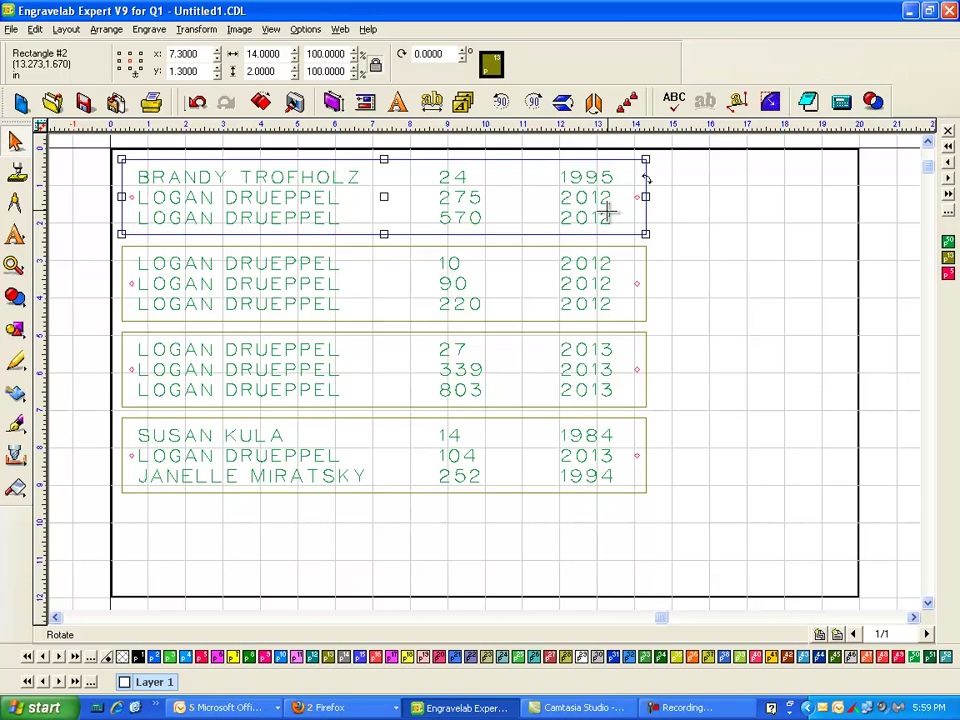
Change the plate frame display and select all four plate rectangles.
click(949, 258)
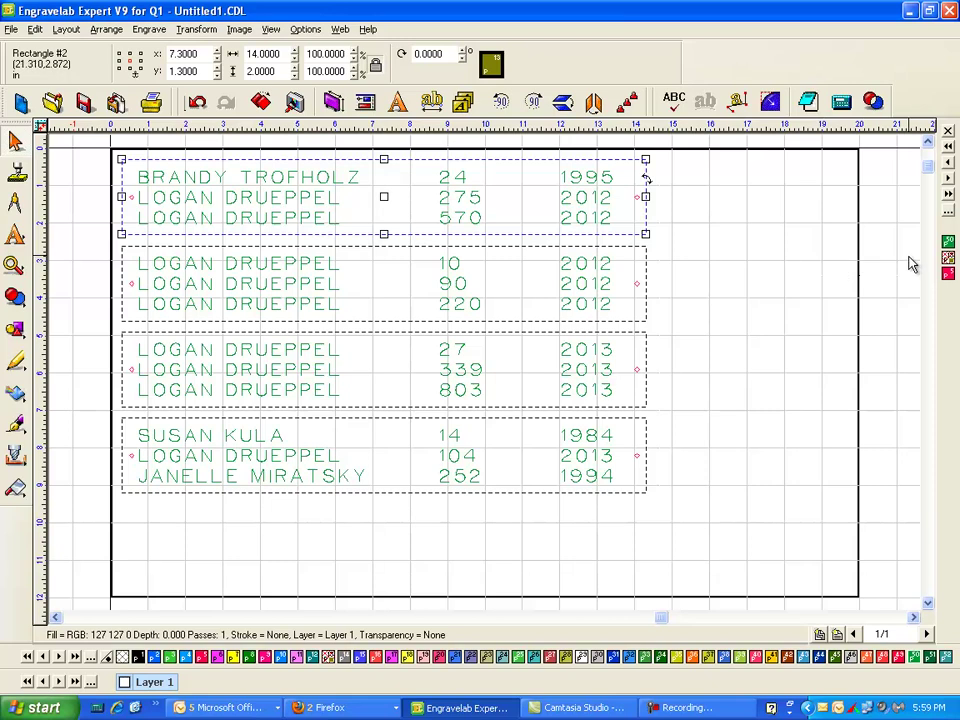
click(949, 260)
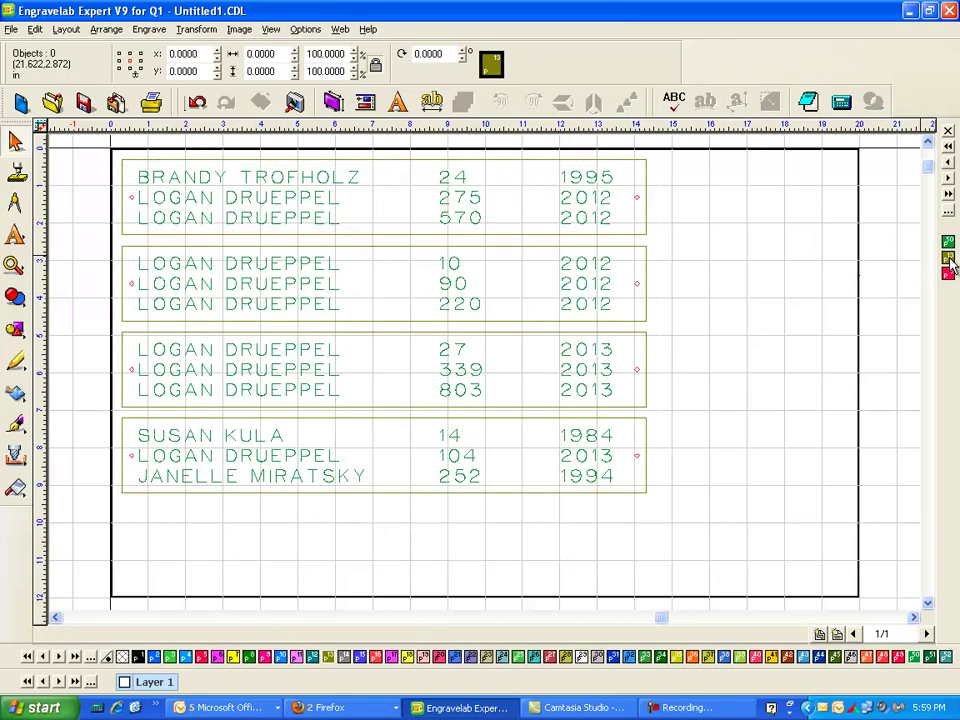
drag(90, 148, 750, 561)
Start a male cut-out tool path using the .093 End Mill cutter in a single pass.
click(149, 29)
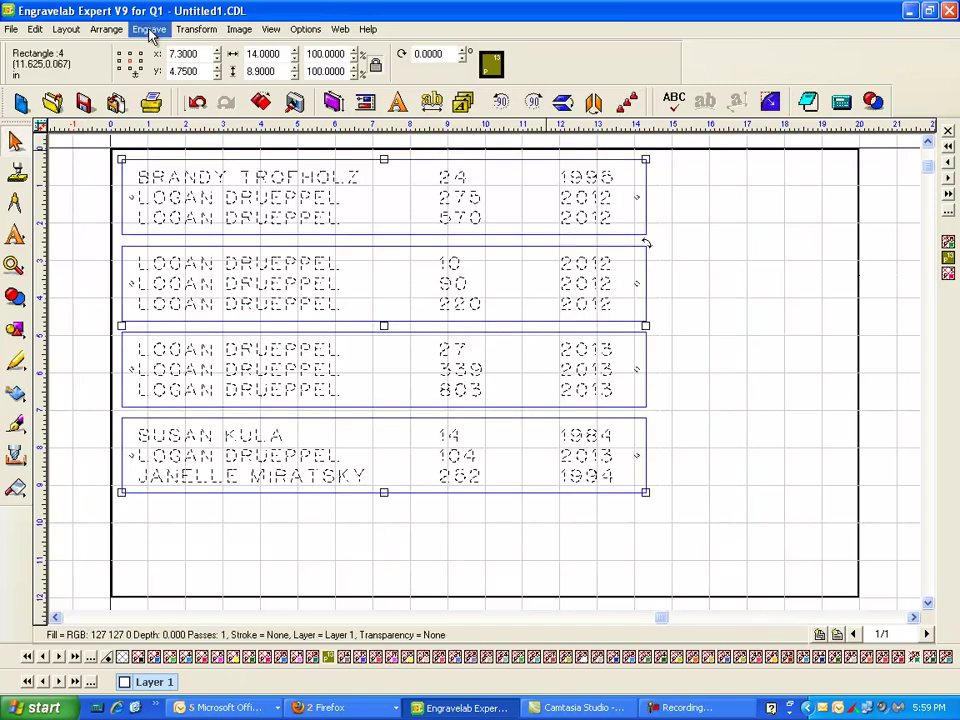
mouse_move(210, 141)
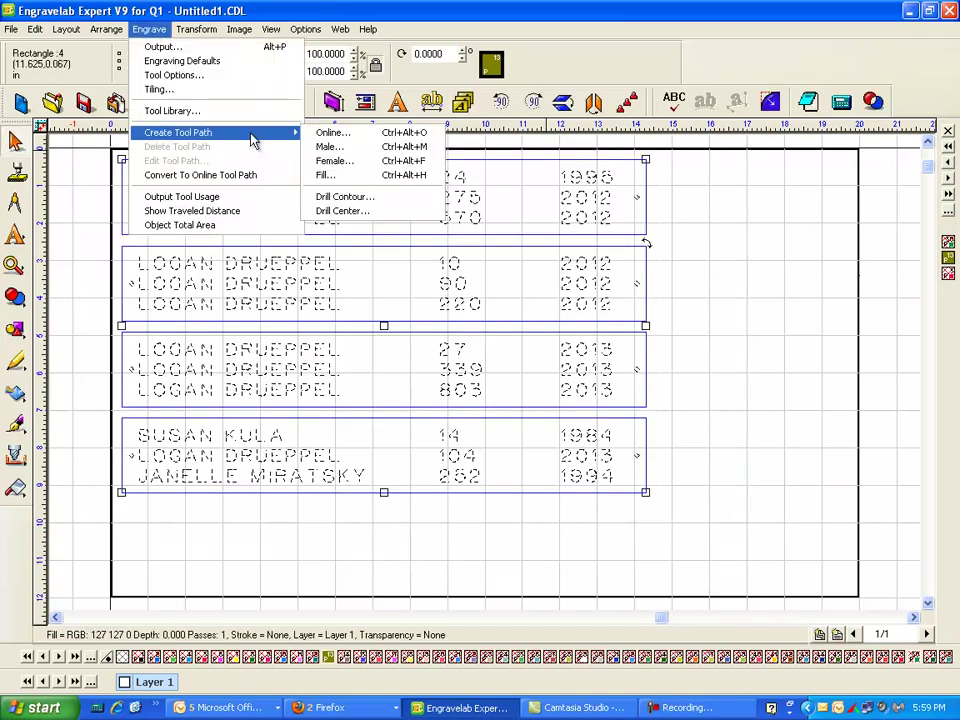
click(343, 147)
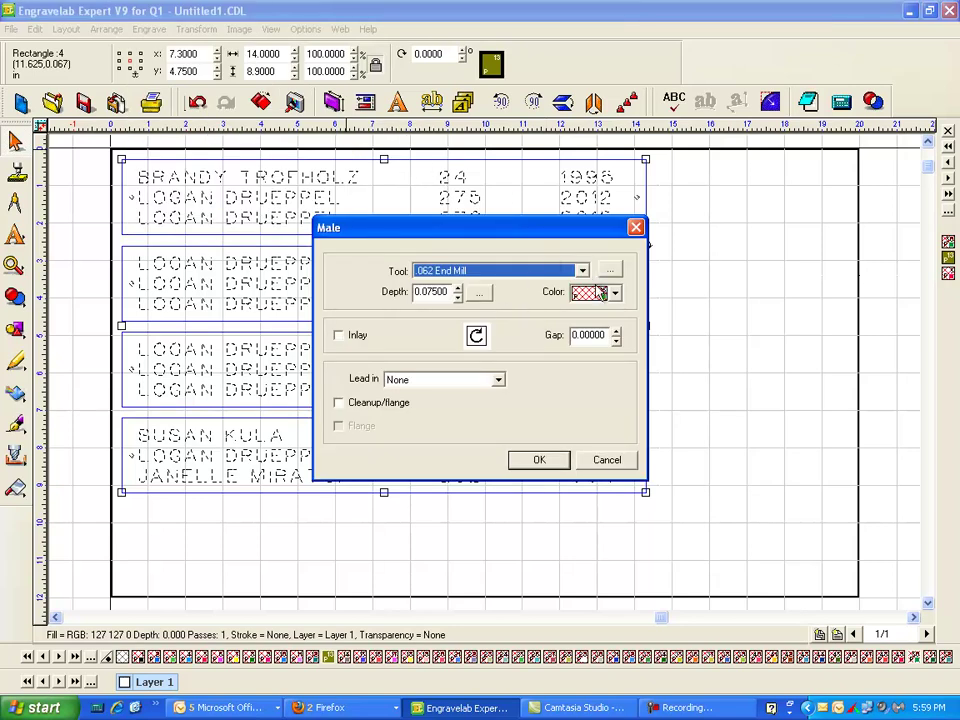
click(582, 271)
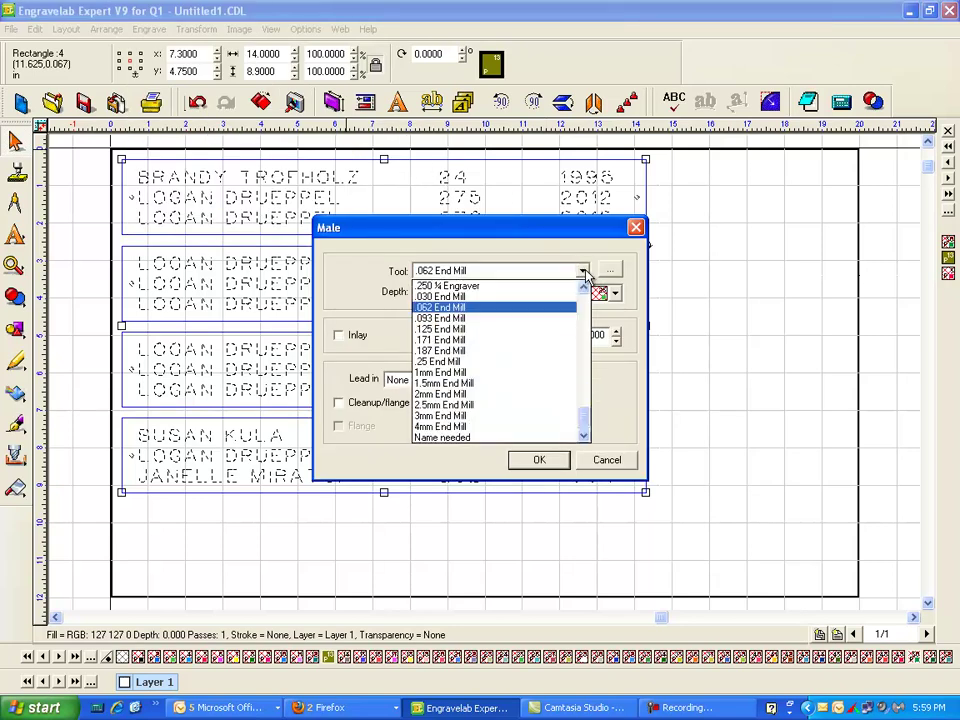
click(441, 319)
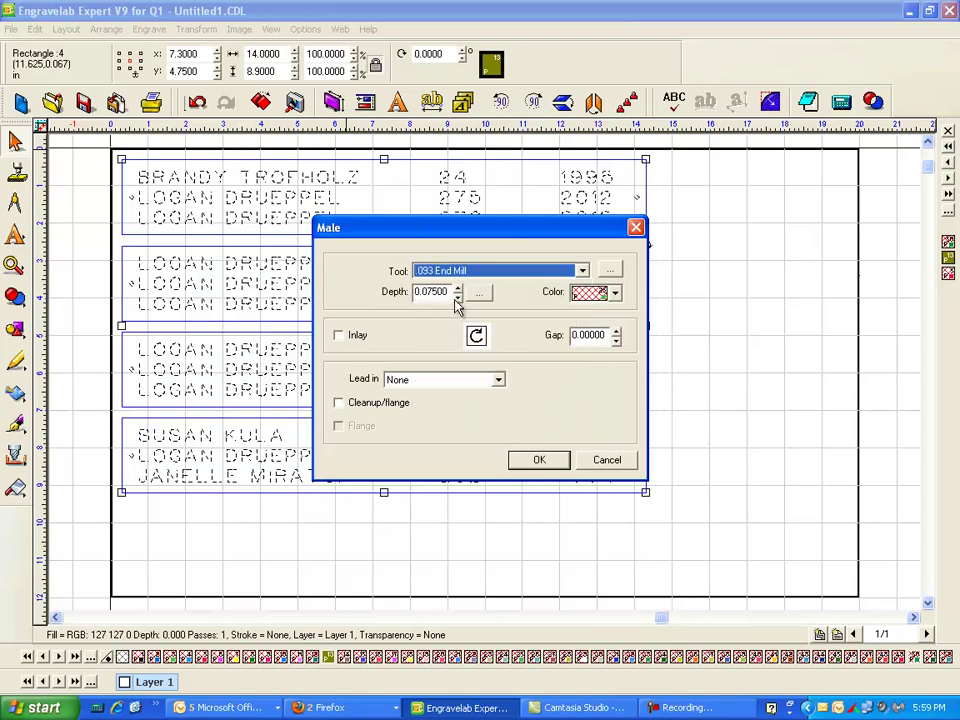
click(479, 292)
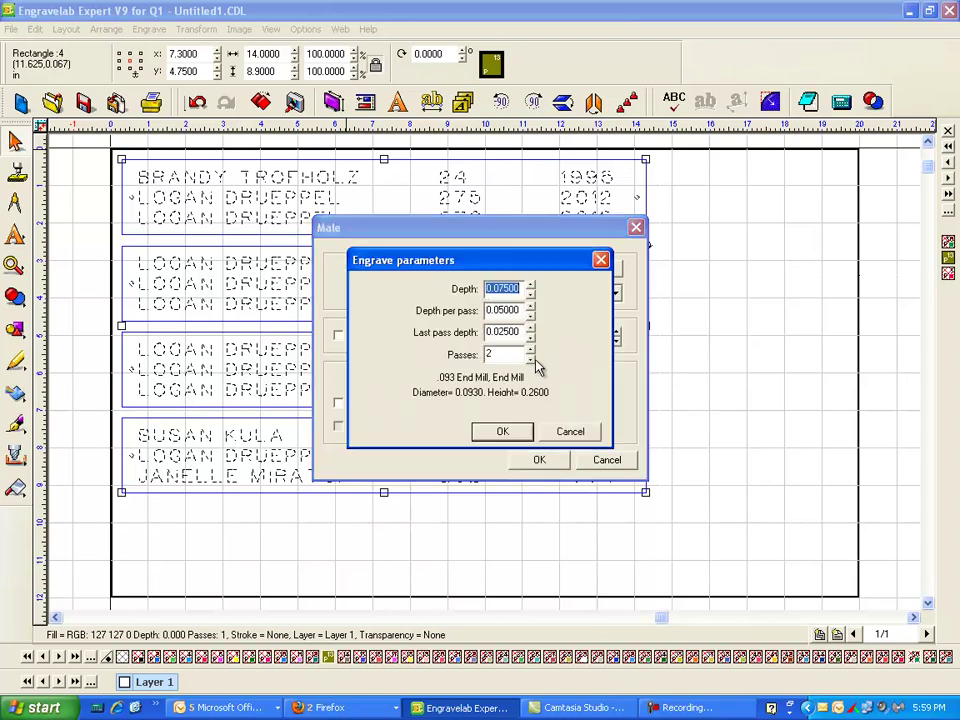
click(530, 360)
click(502, 431)
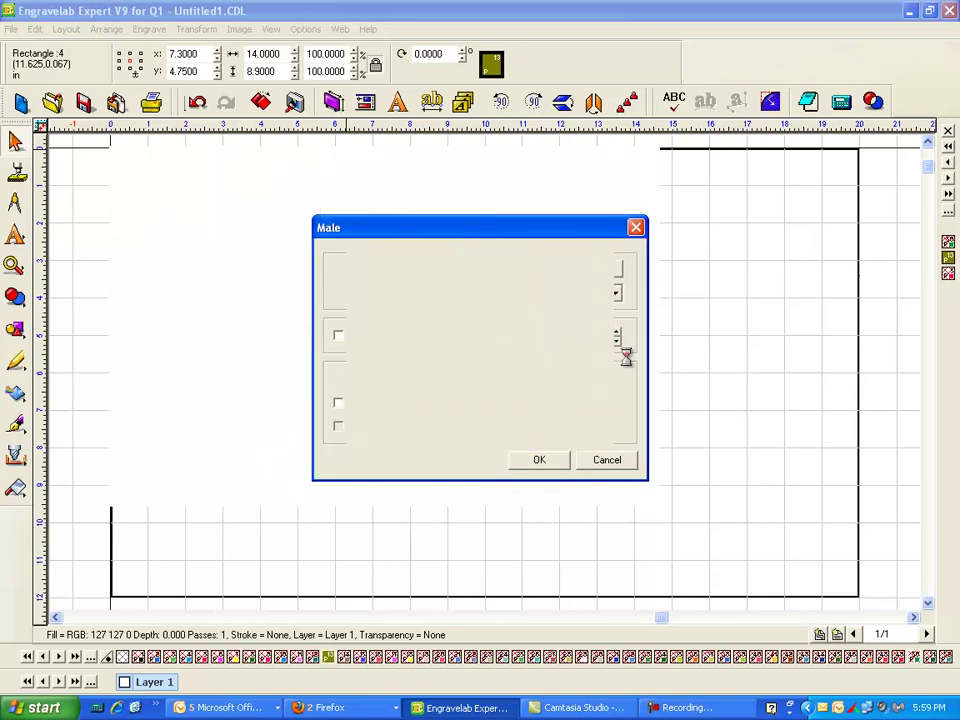
Give the tool path a pinkish colour and create the male cut-outs around the plates.
click(615, 293)
scroll(619, 380, down, 2)
scroll(620, 375, down, 1)
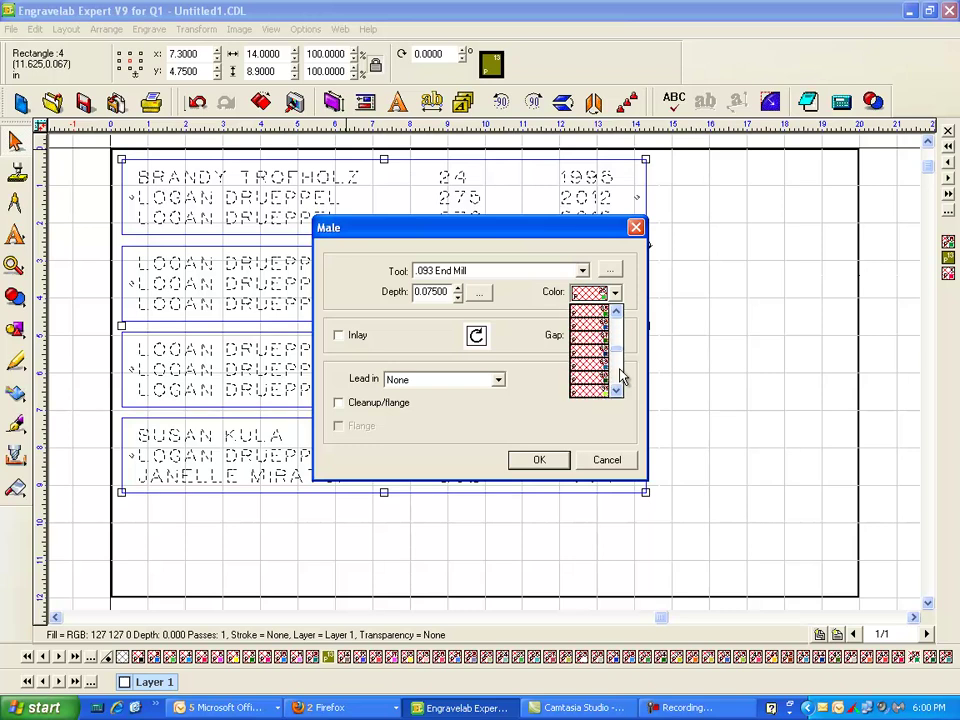
scroll(619, 377, down, 1)
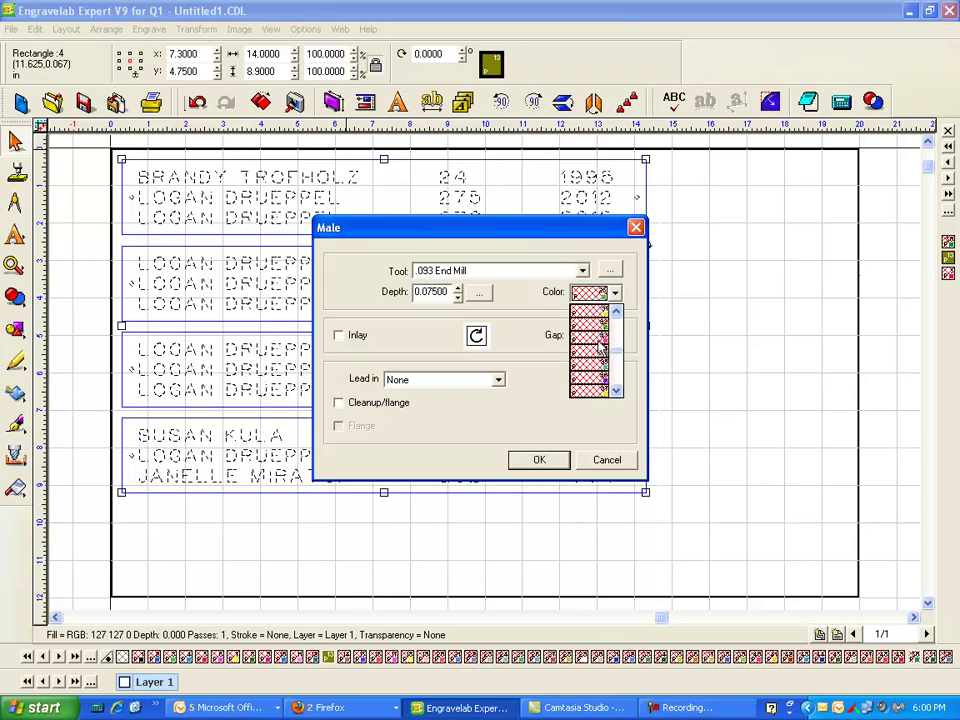
click(600, 358)
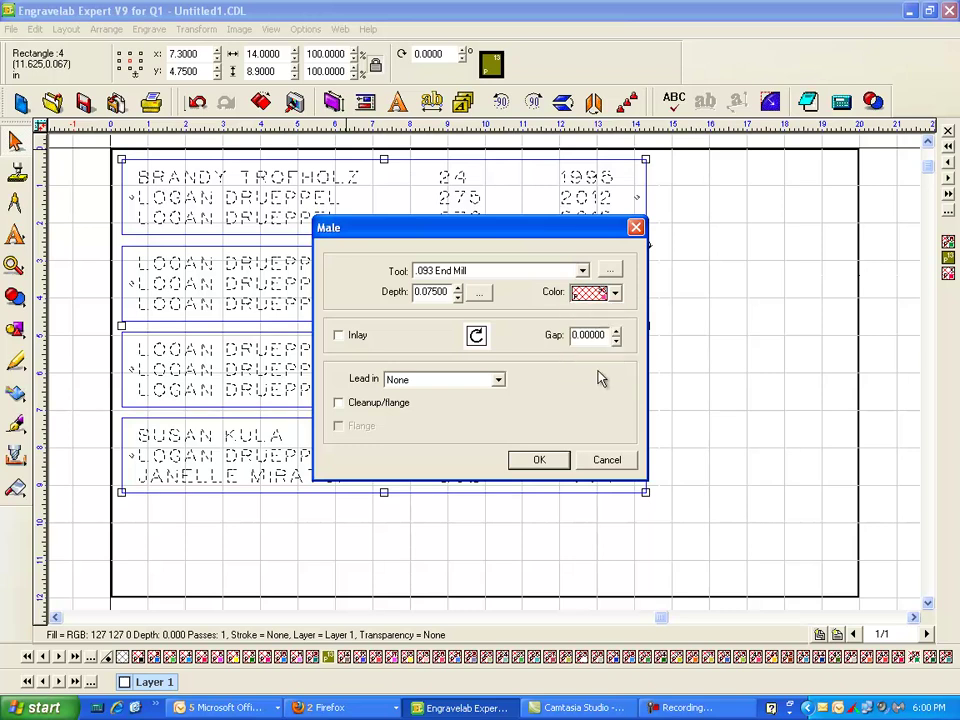
click(542, 460)
Restore the solid colour display and select the cut-out path to verify .093 End Mill, 0.075 depth, one pass.
click(720, 344)
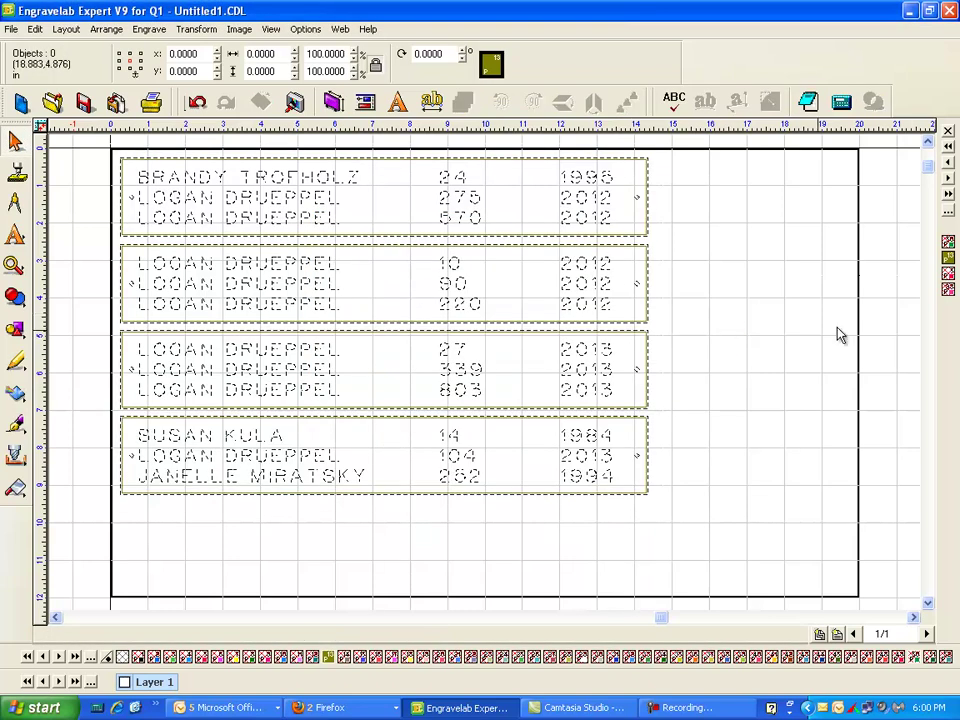
click(949, 290)
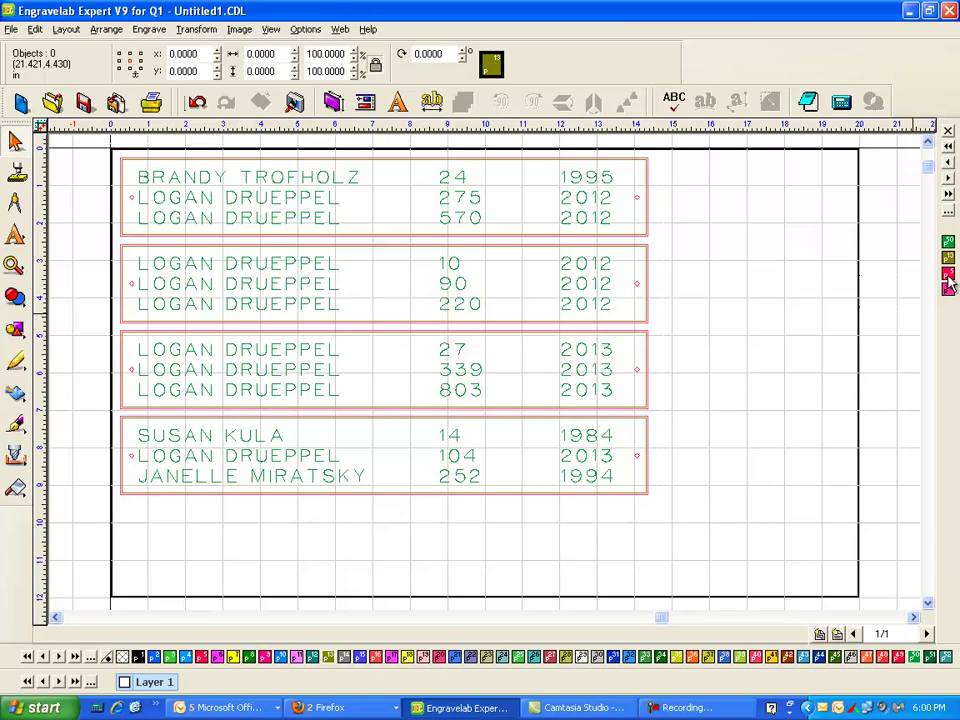
click(648, 244)
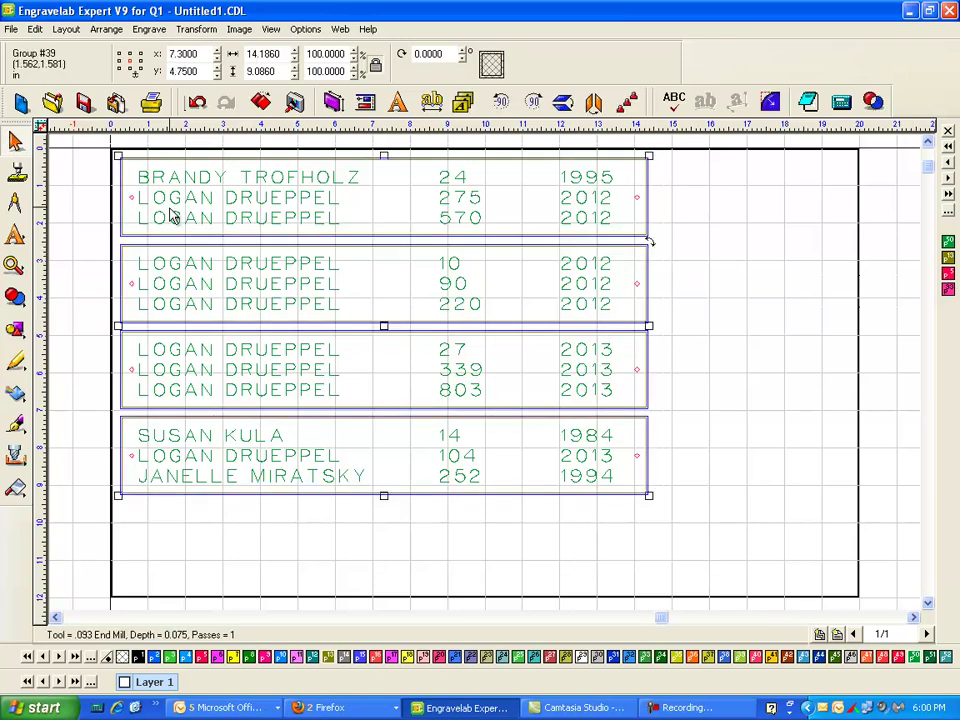